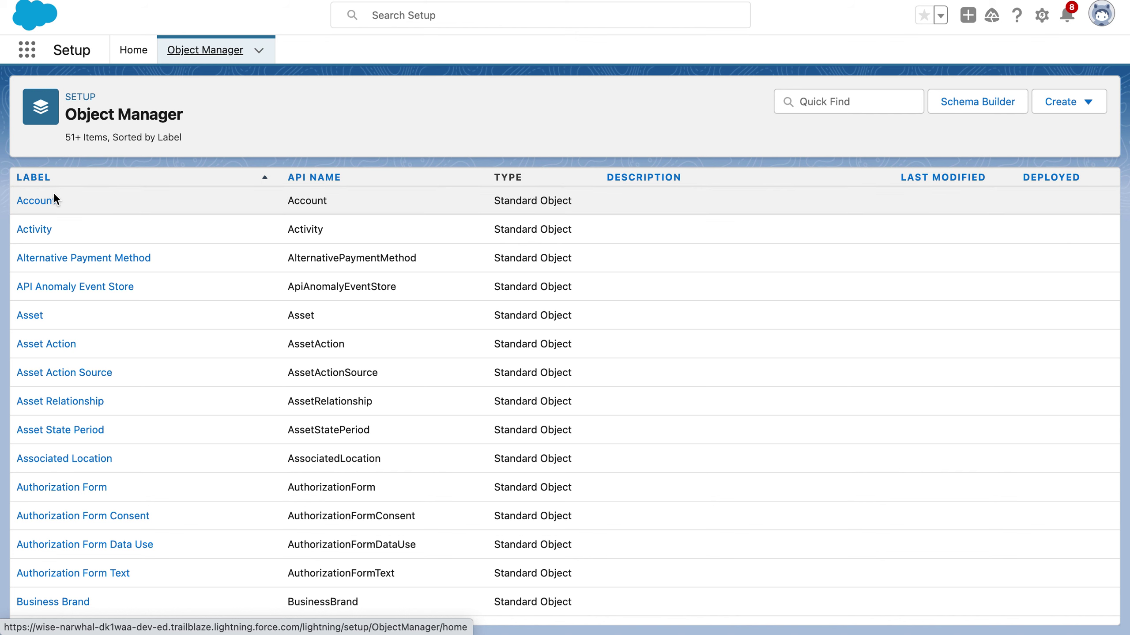
- Start a new custom field of data type Date on the Account object and proceed to its details
left_click(22, 199)
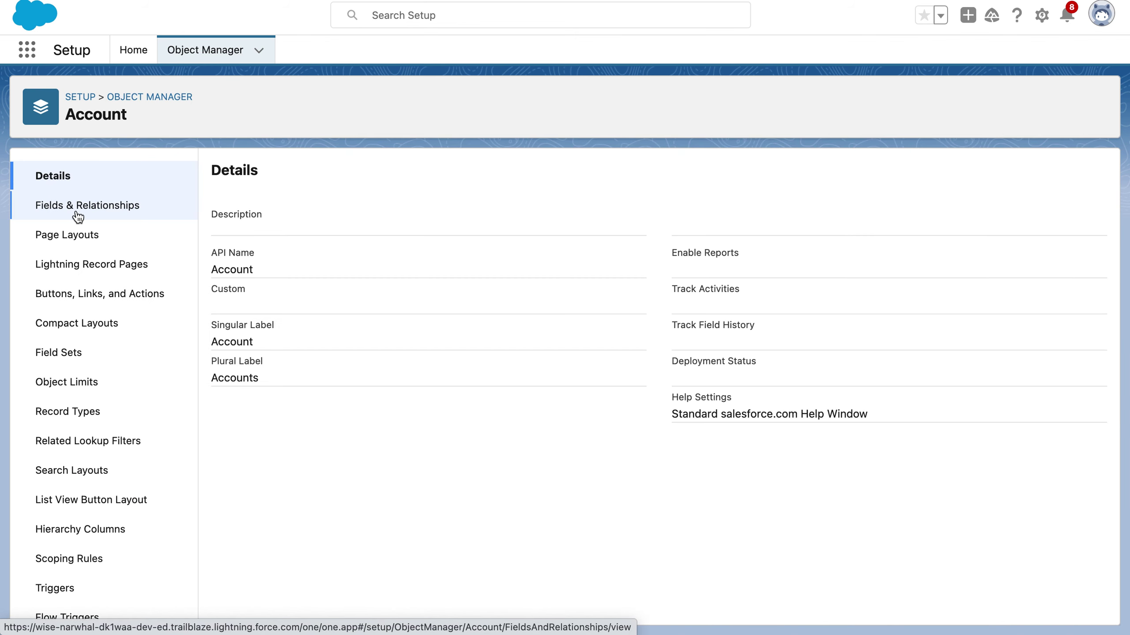
left_click(77, 216)
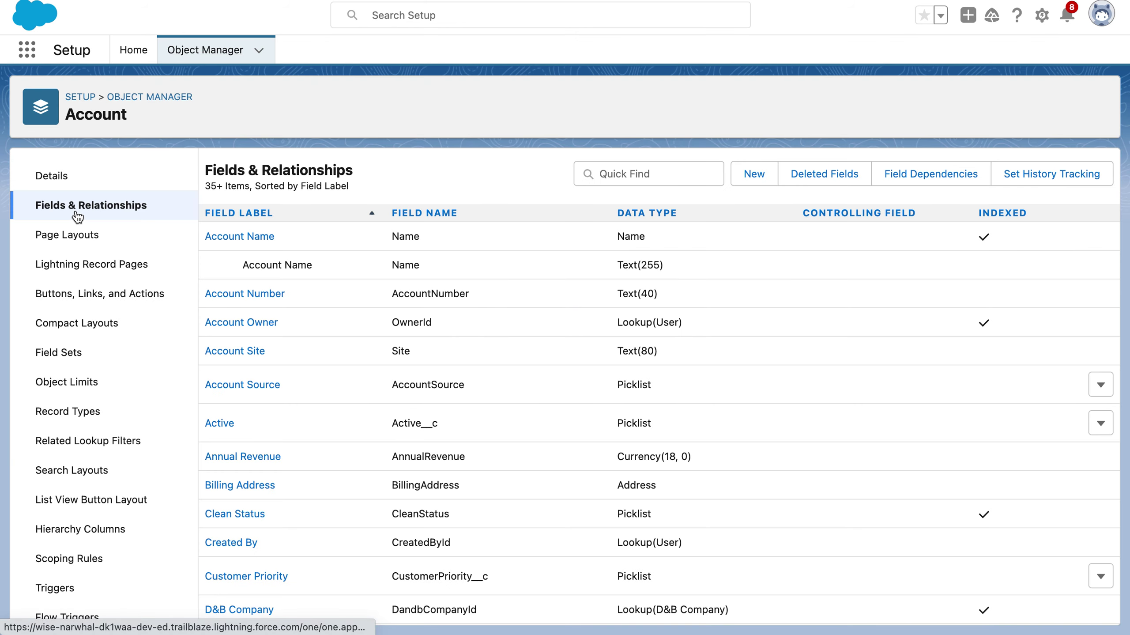
left_click(754, 174)
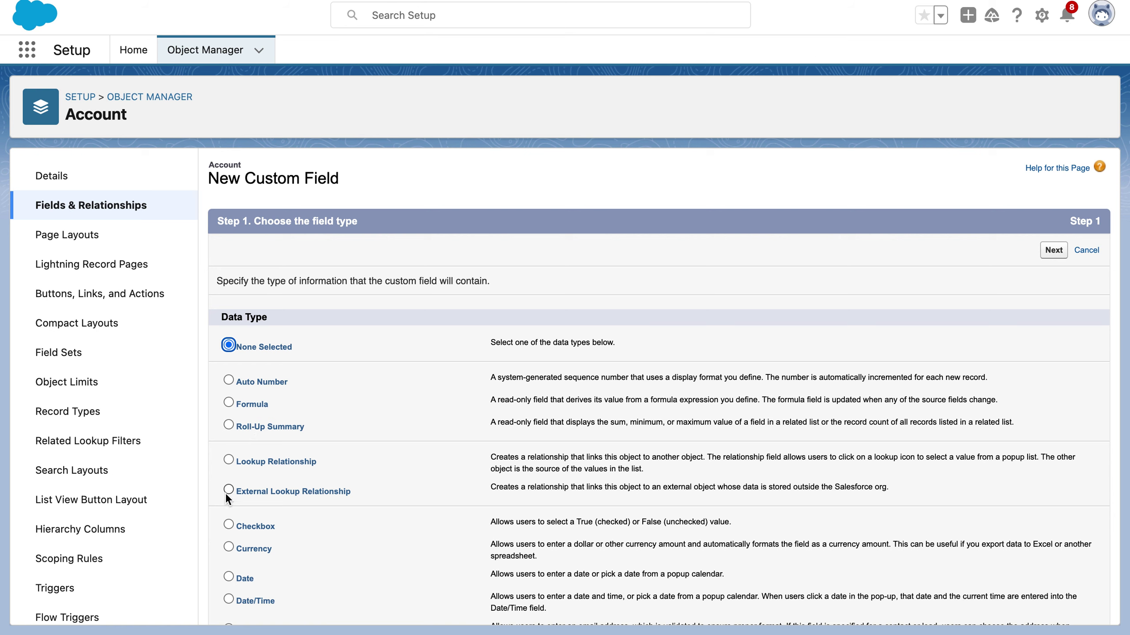
scroll(230, 528, "down", 1)
left_click(229, 538)
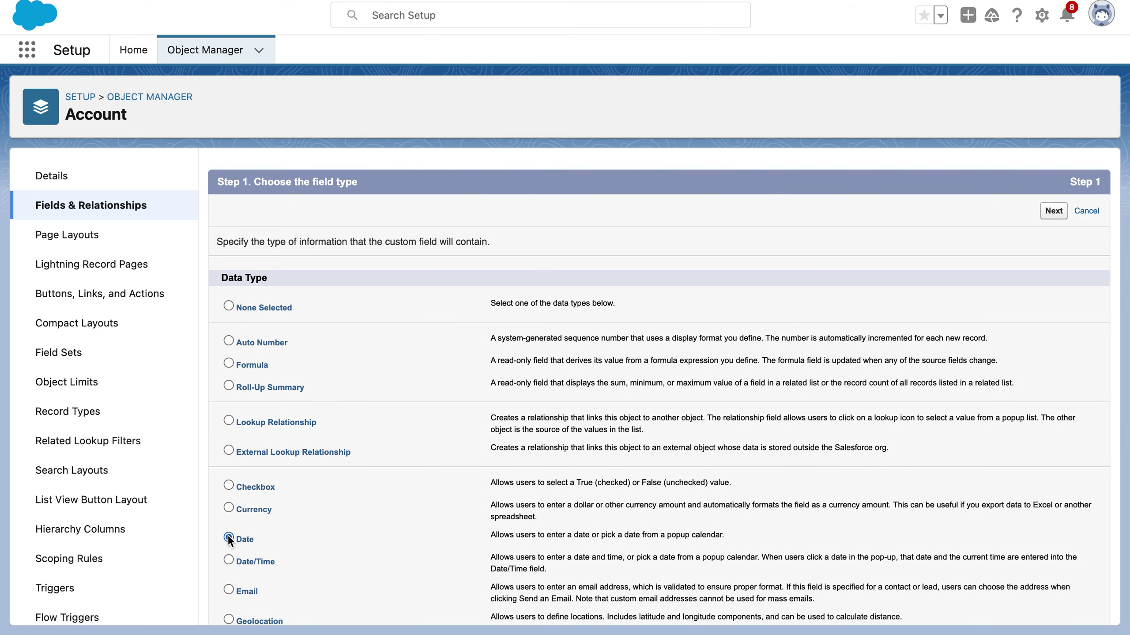
left_click(1052, 217)
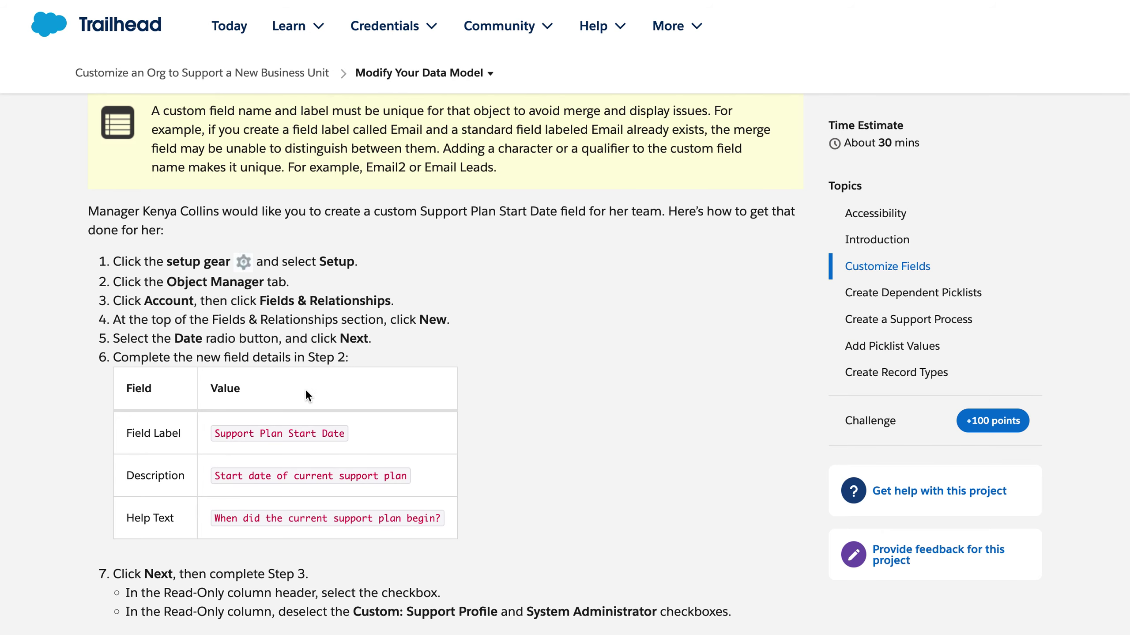
- Copy "Support Plan Start Date" from the Trailhead instructions into the new field's Field Label and let the Field Name fill in
left_click_drag(214, 433, 344, 429)
right_click(337, 431)
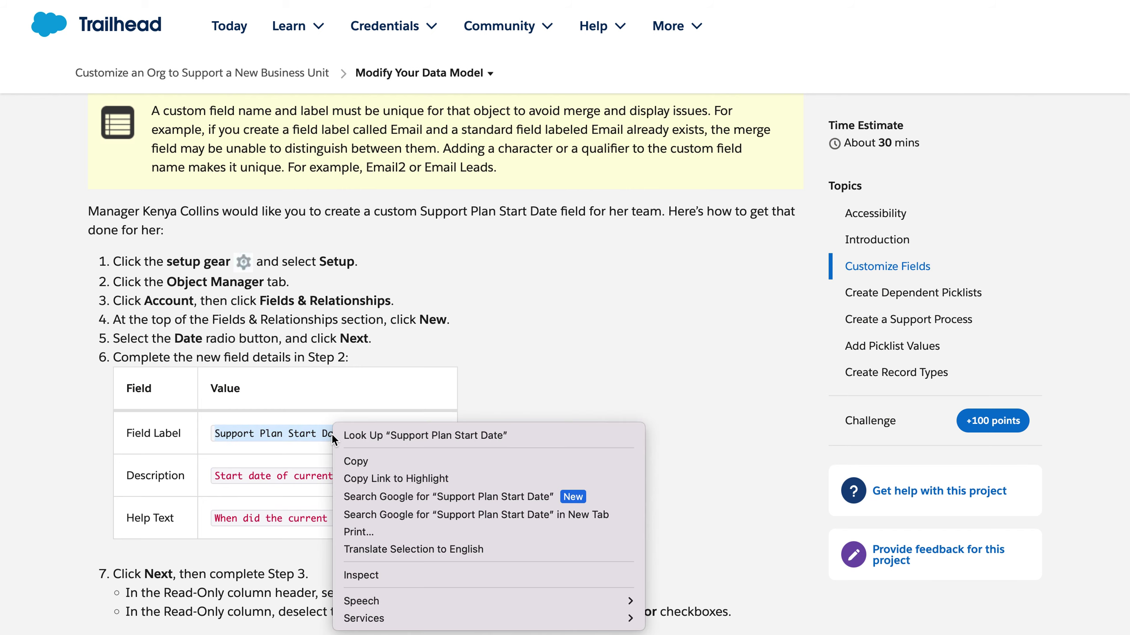
left_click(349, 460)
left_click(290, 25)
key("ctrl+Tab")
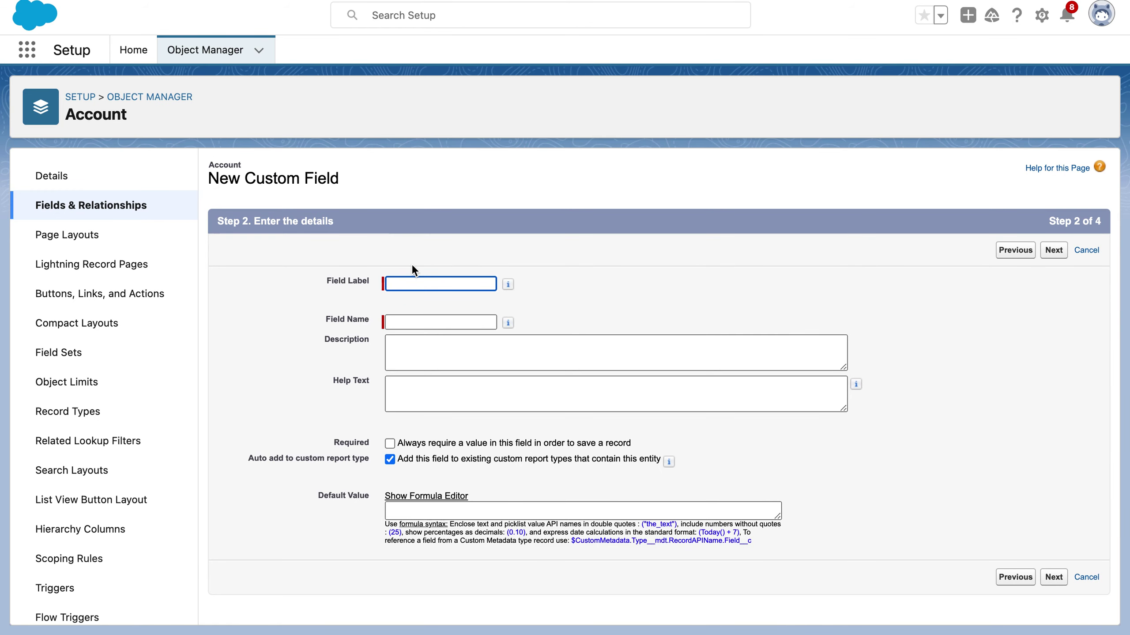
right_click(400, 283)
left_click(440, 391)
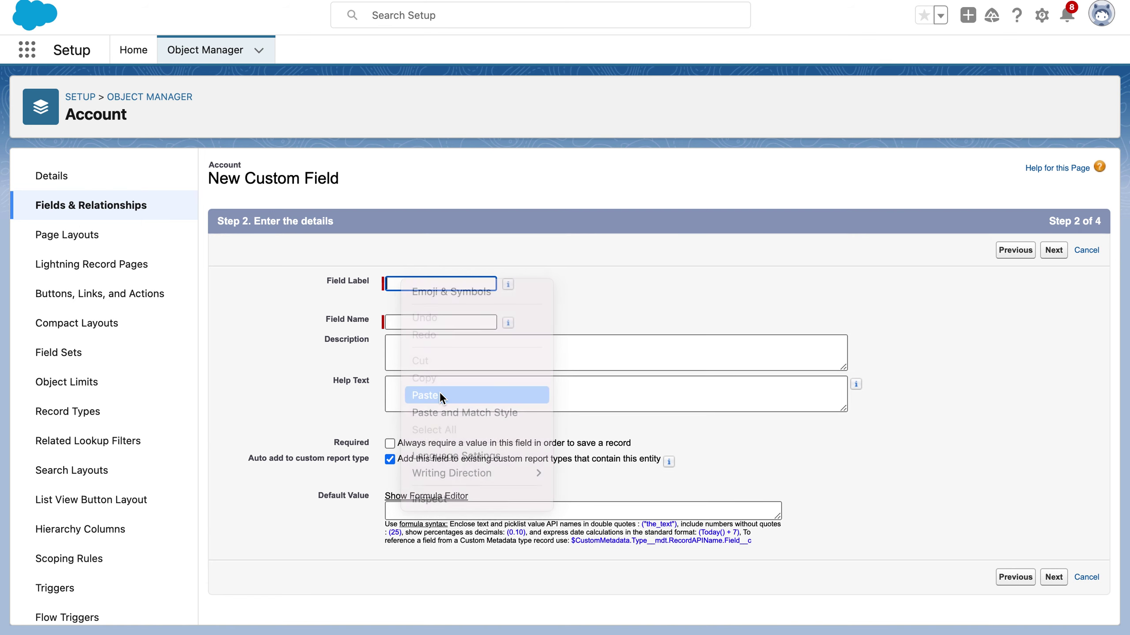
left_click(405, 321)
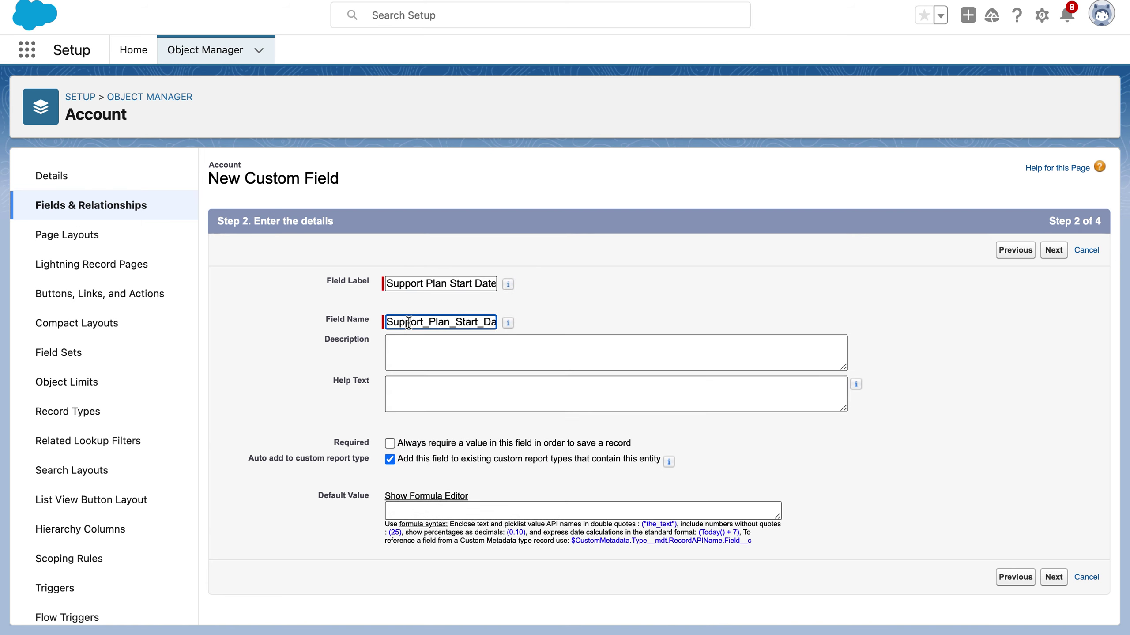
- Copy "Start date of current support plan" from the Trailhead table and paste it into the new field's Help Text
key("super+shift+f")
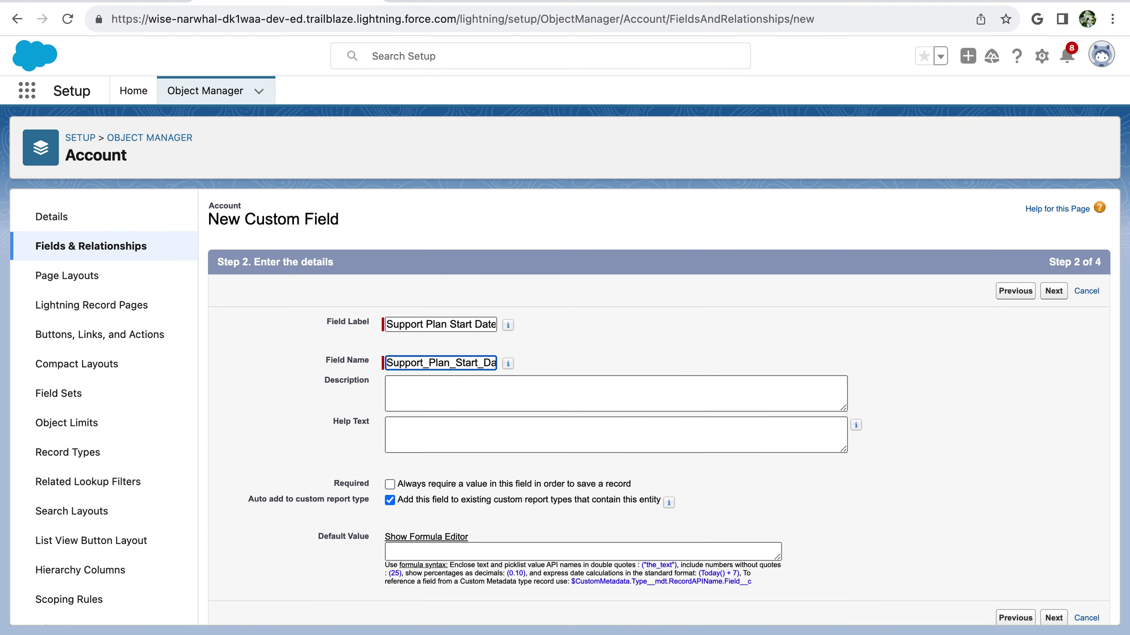
left_click(132, 1)
scroll(201, 288, "down", 5)
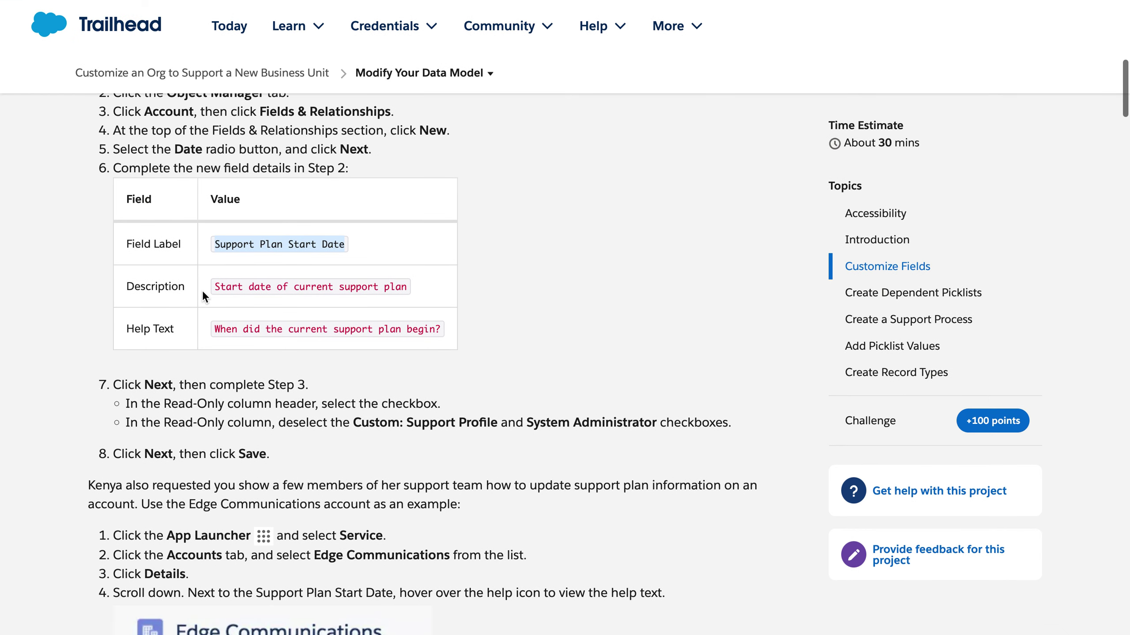
left_click(214, 288)
left_click_drag(214, 288, 401, 301)
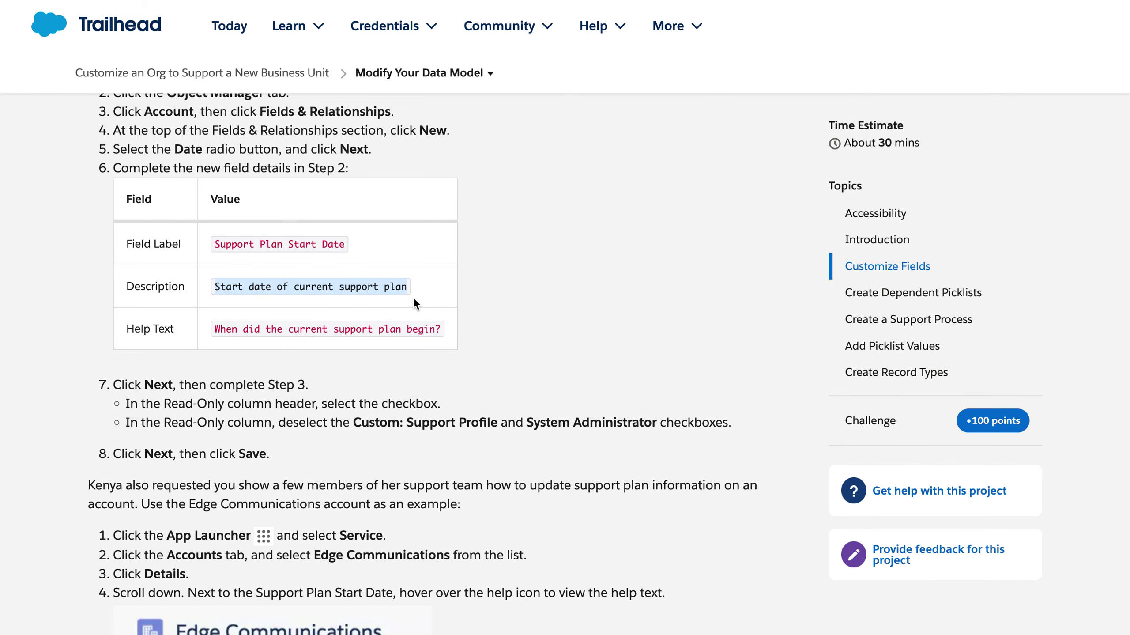
right_click(397, 284)
left_click(409, 316)
key("super+Tab")
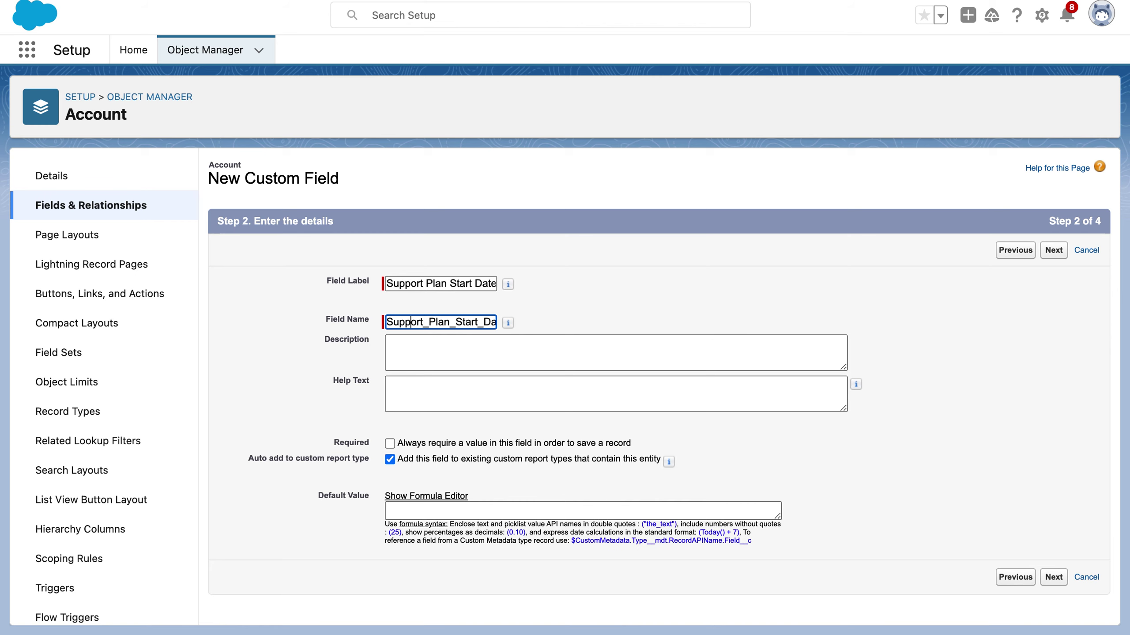
right_click(425, 383)
left_click(450, 494)
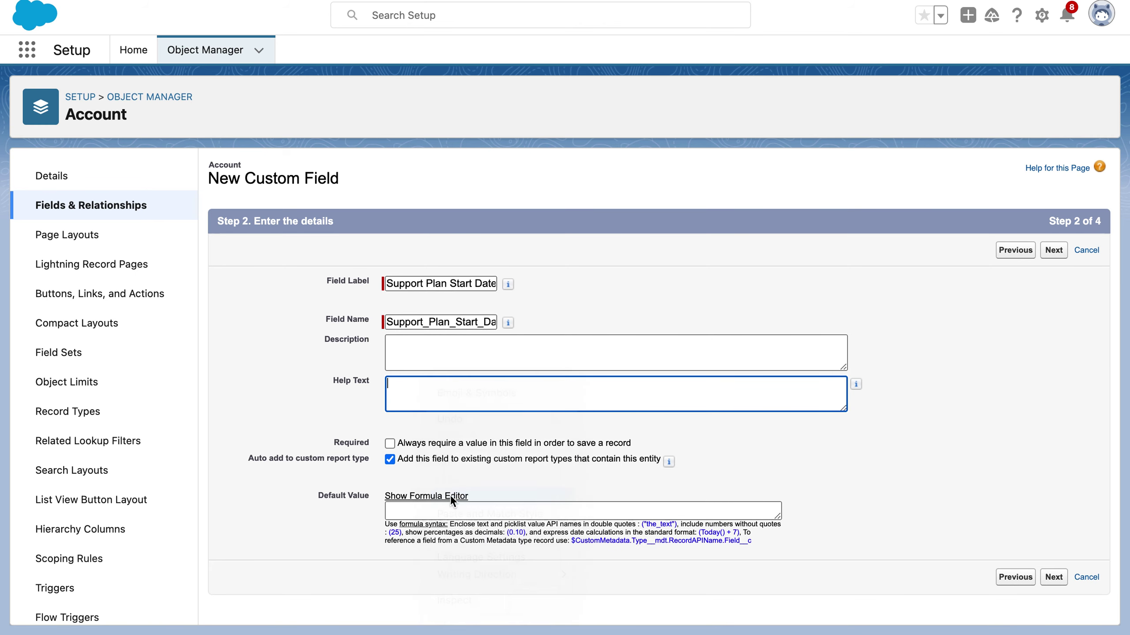
- Copy the help text "When did the current support plan begin?" from the Trailhead table and return to the Salesforce field form
key("super+Tab")
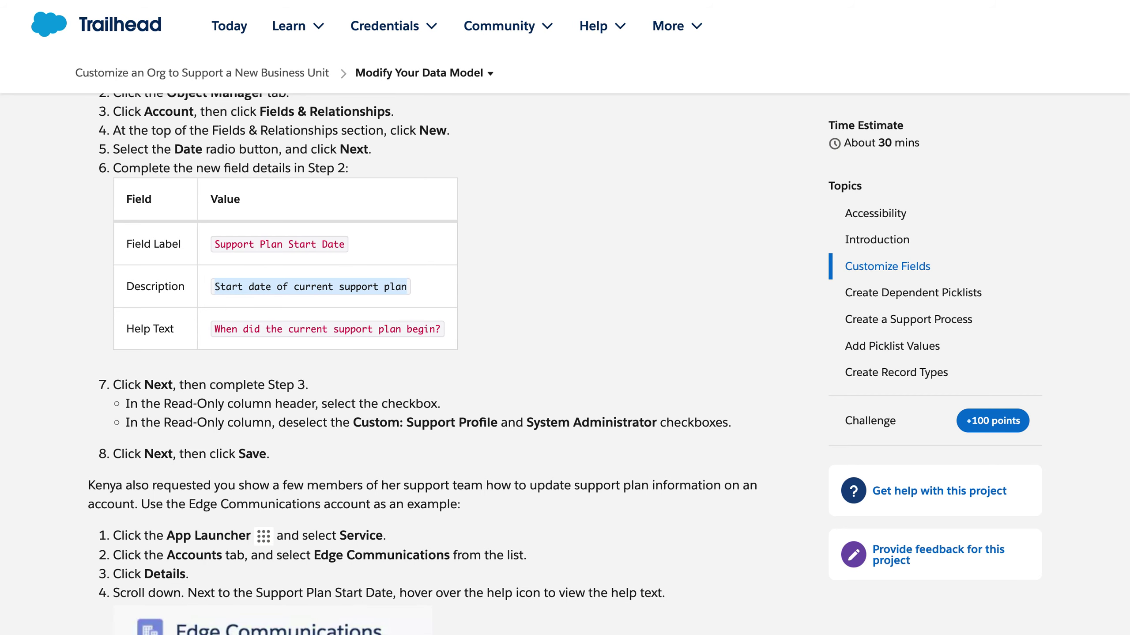
scroll(262, 386, "down", 3)
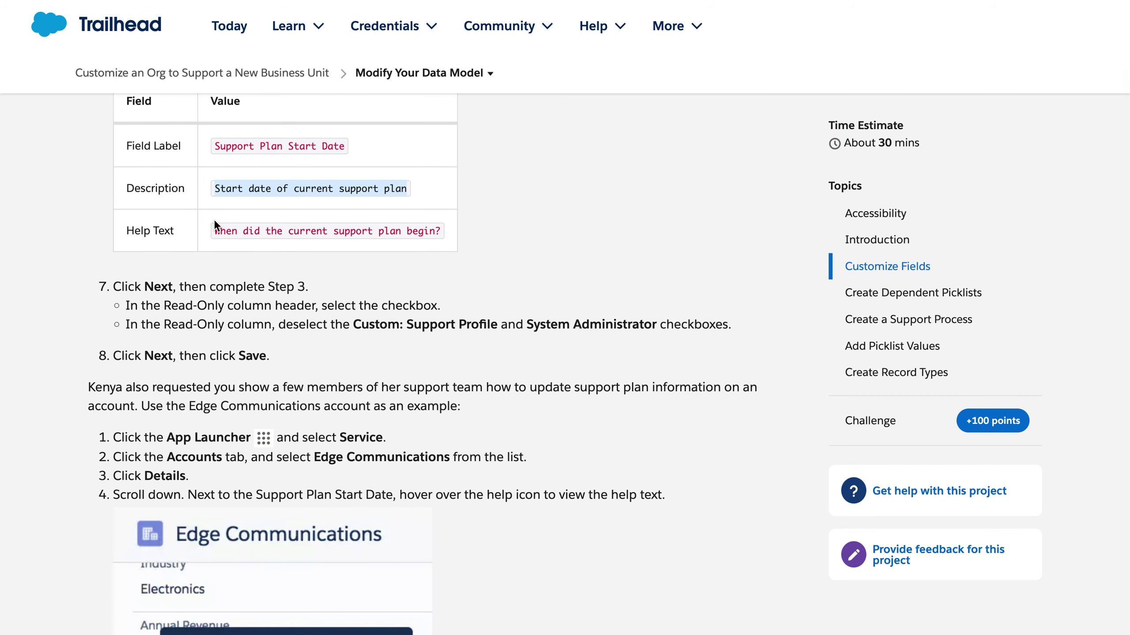
left_click_drag(215, 229, 443, 230)
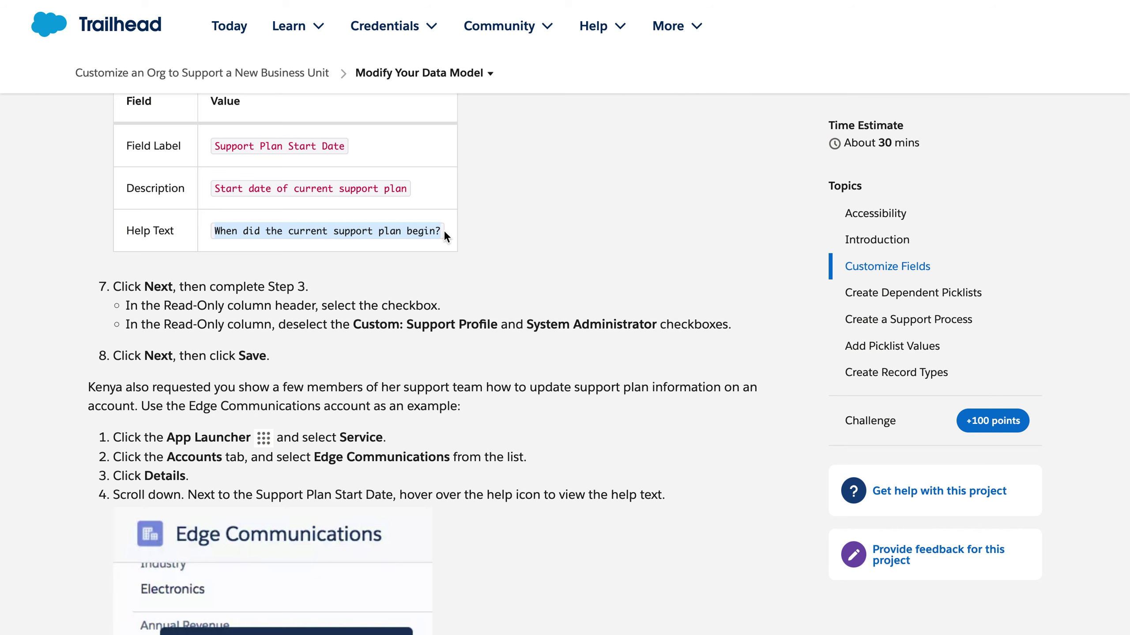
right_click(408, 229)
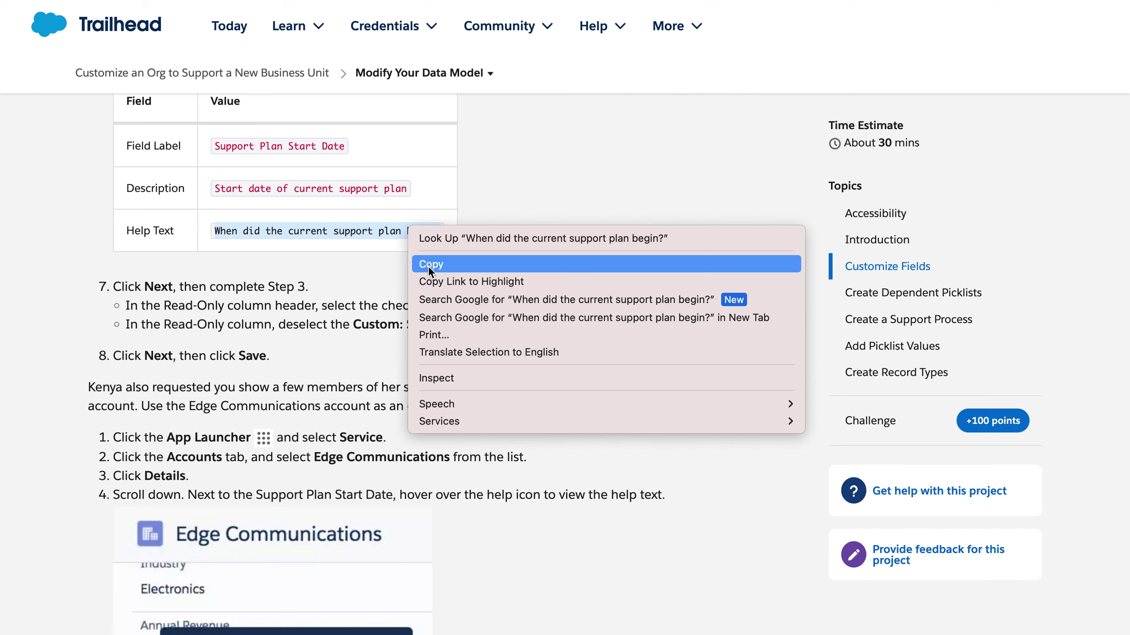
left_click(428, 264)
key("super+Tab")
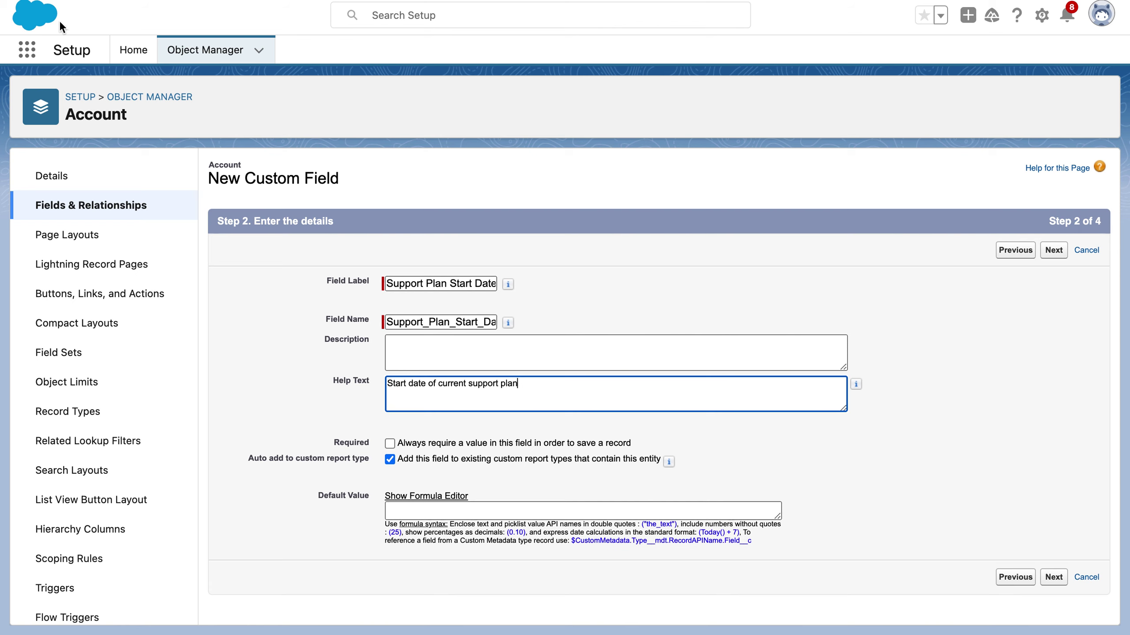
key("super+Tab")
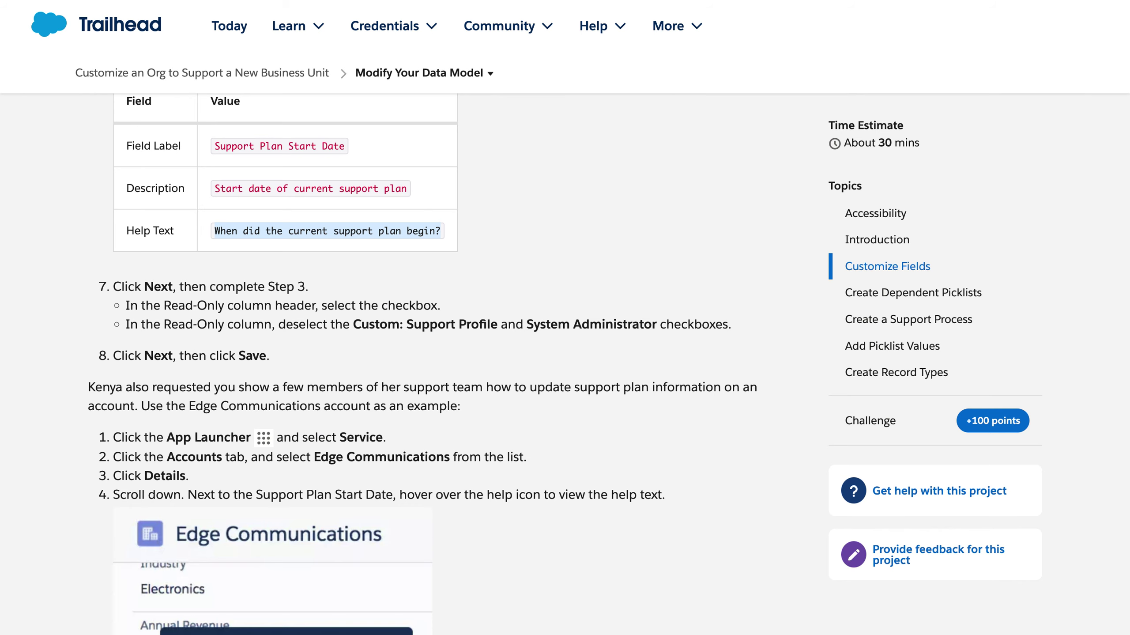
key("super+Tab")
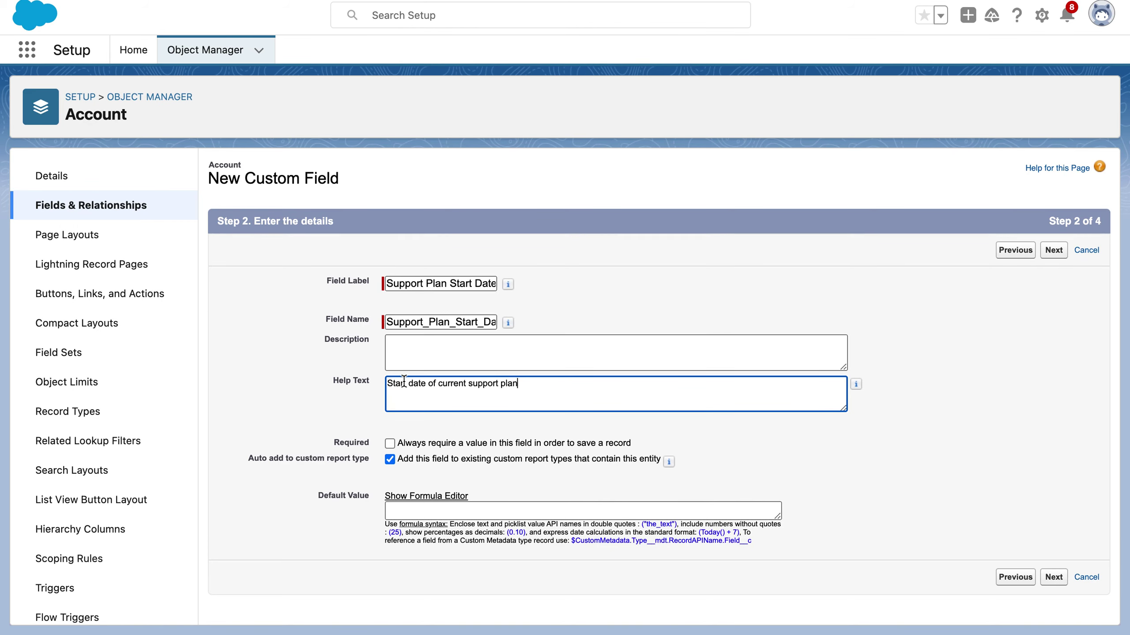
- Replace the entire Help Text content with the copied "When did the current support plan begin?"
right_click(541, 385)
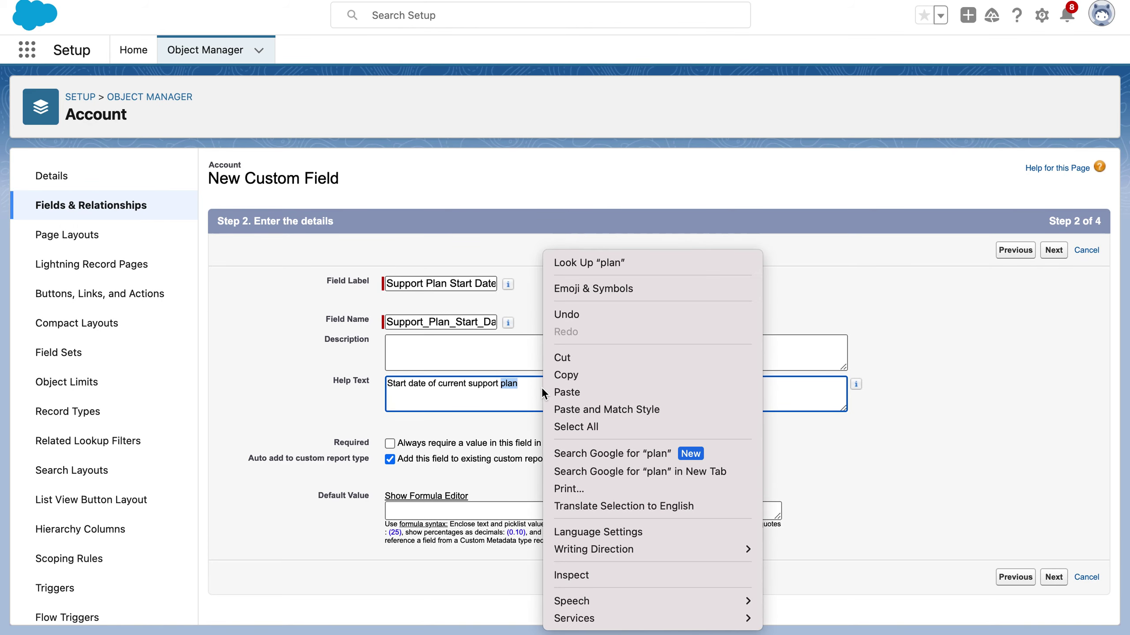
left_click(567, 392)
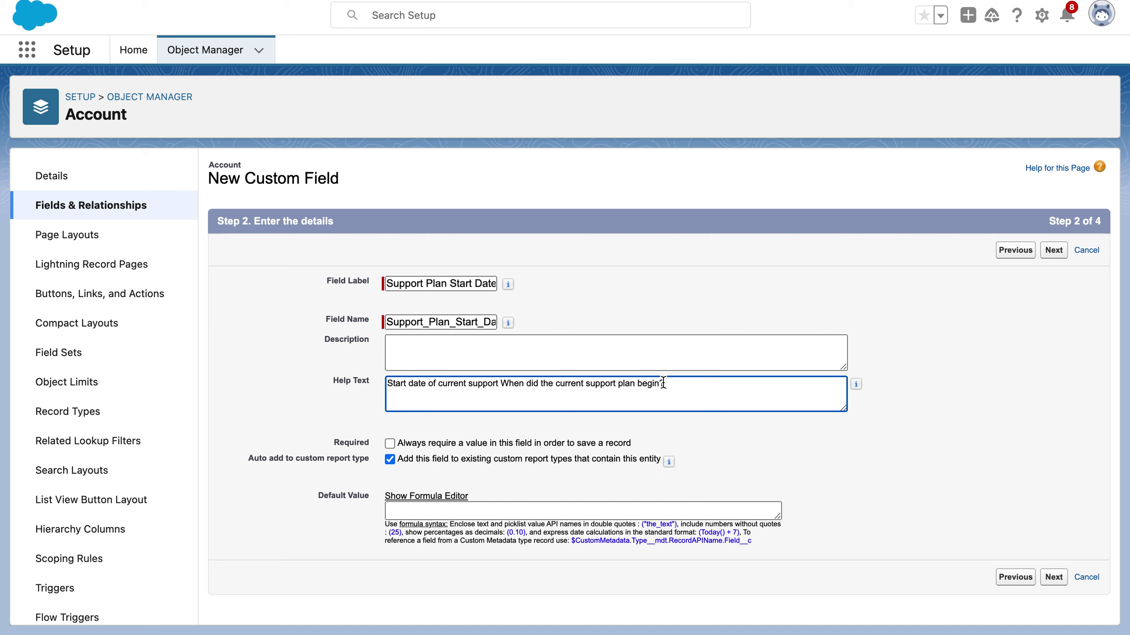
left_click(391, 382, "shift")
key("BackSpace")
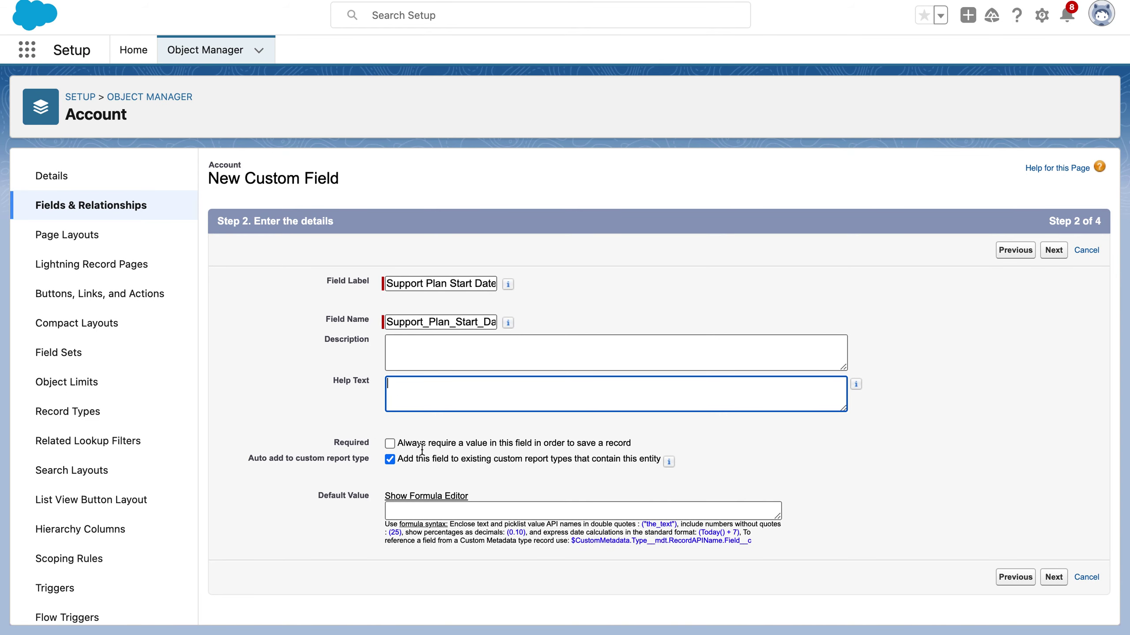
right_click(419, 388)
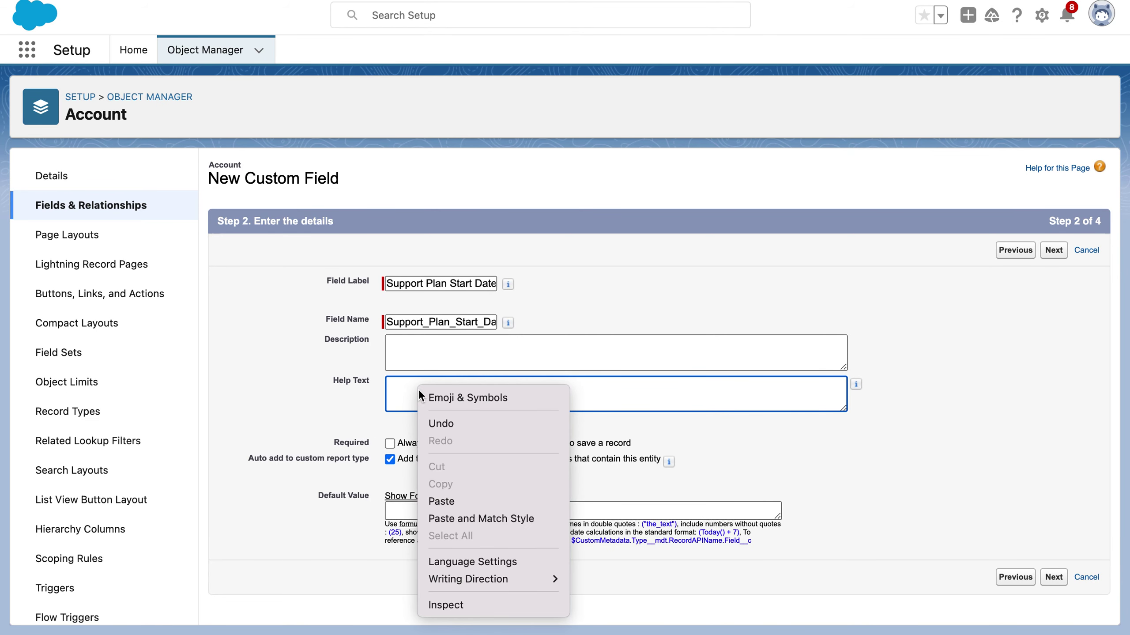
left_click(452, 506)
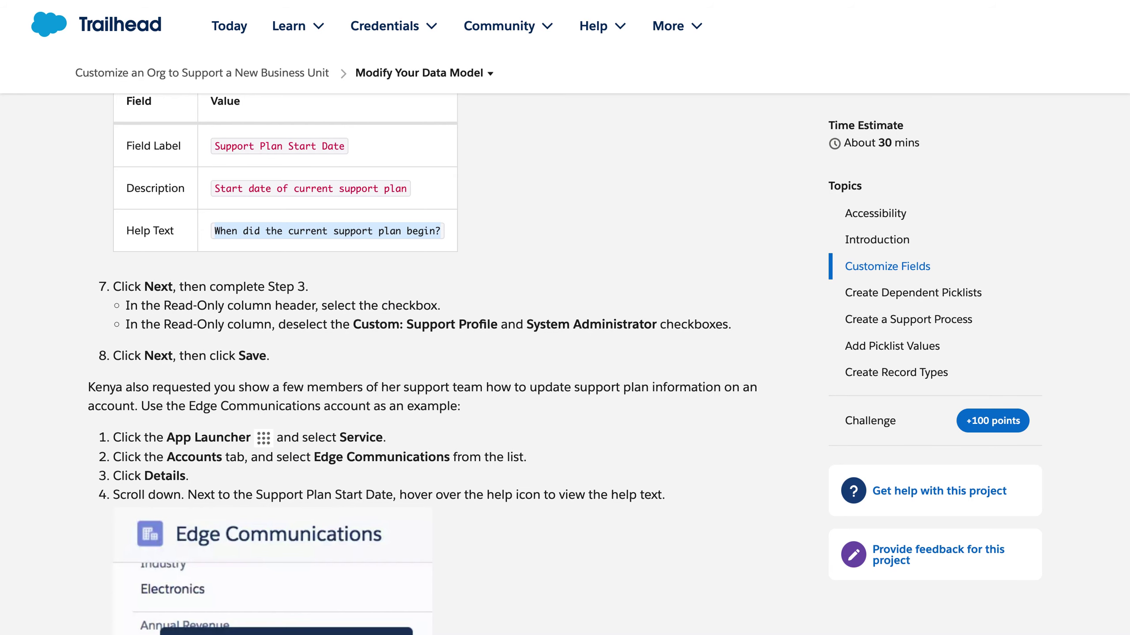
- Copy "Start date of current support plan" from the Trailhead table into the new field's Description
left_click_drag(214, 188, 414, 197)
right_click(392, 188)
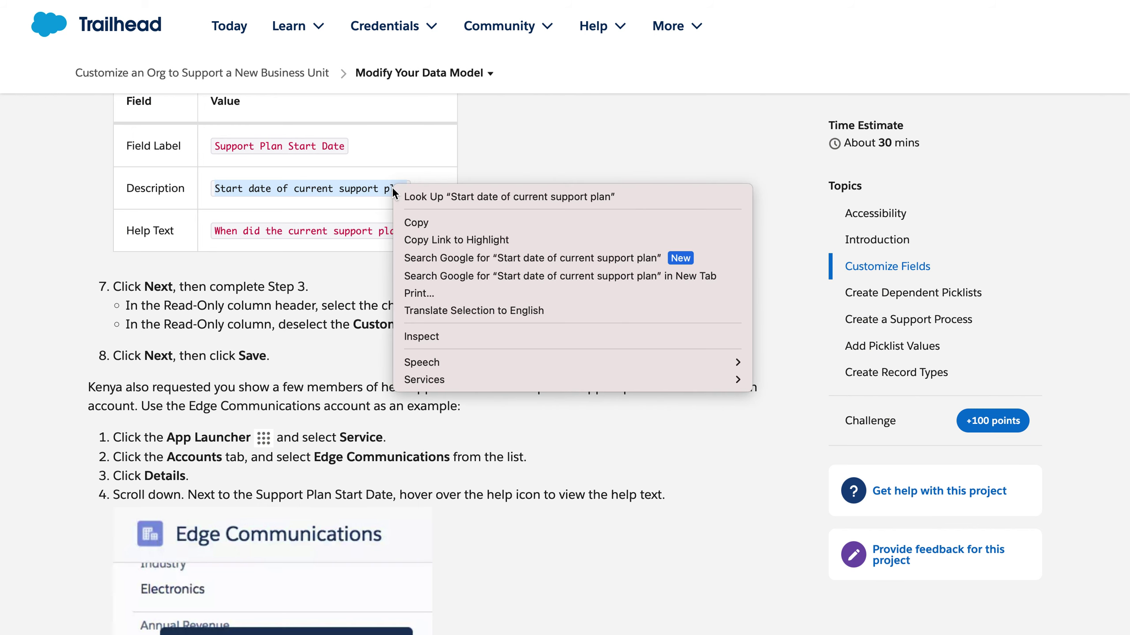
left_click(416, 222)
key("alt+Tab")
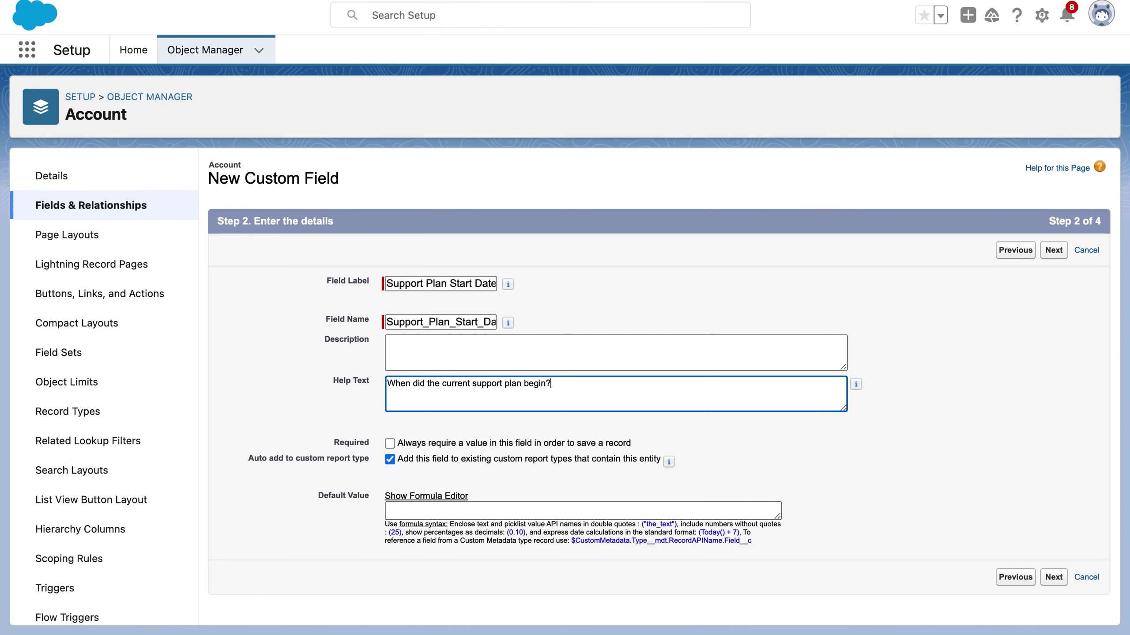
left_click(473, 342)
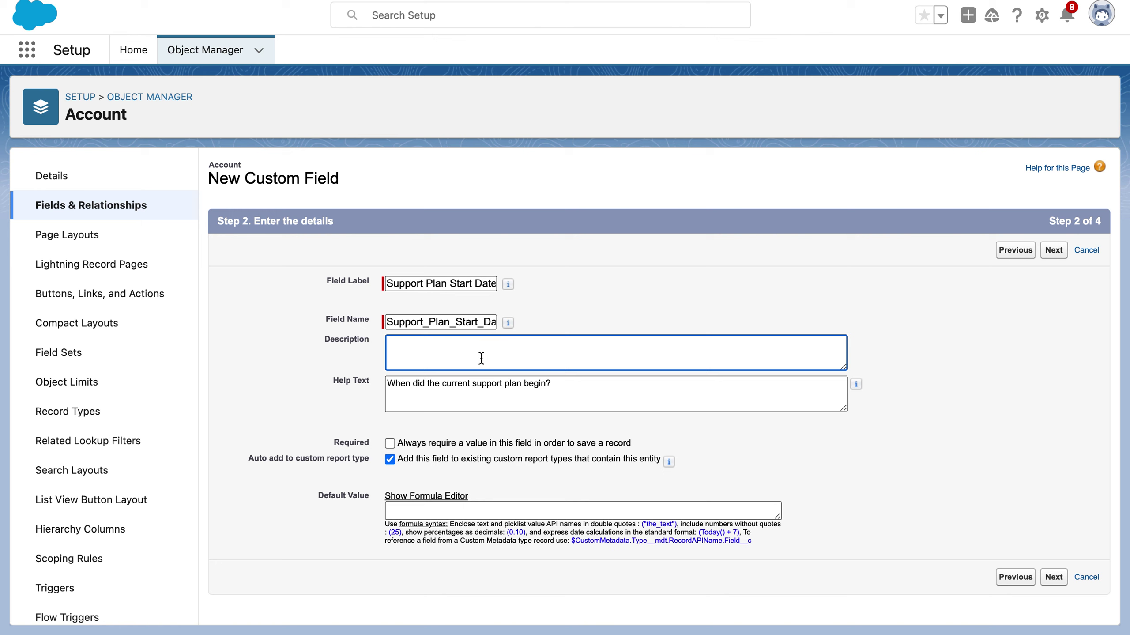
right_click(481, 355)
left_click(513, 470)
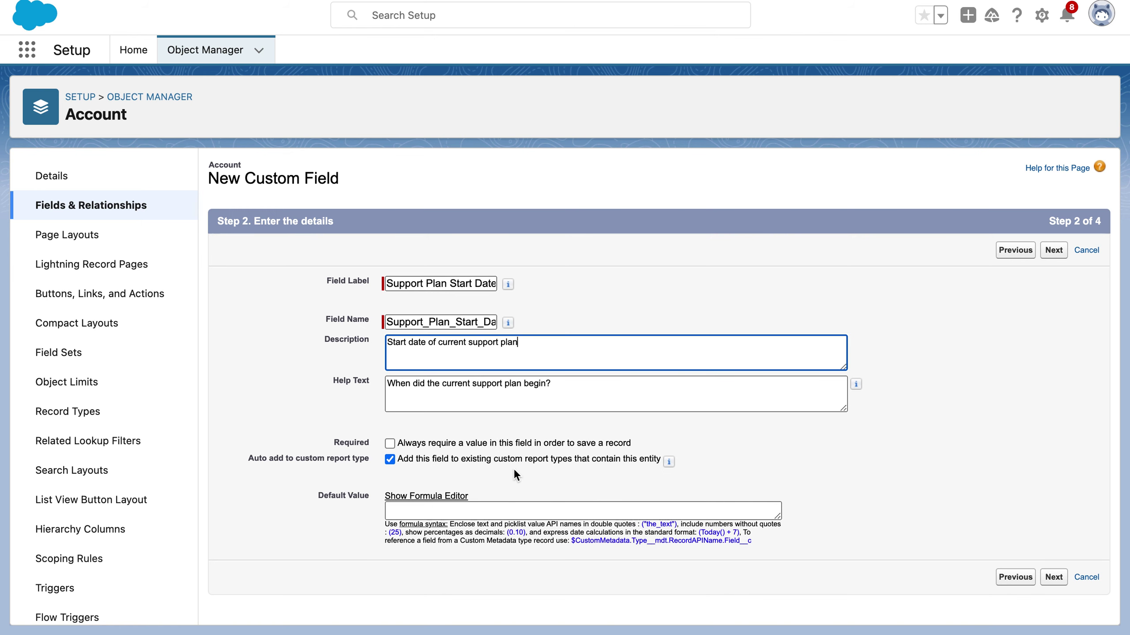
- Check the Trailhead instructions for Step 3, then try to advance the Salesforce field wizard past the details
key("alt+Tab")
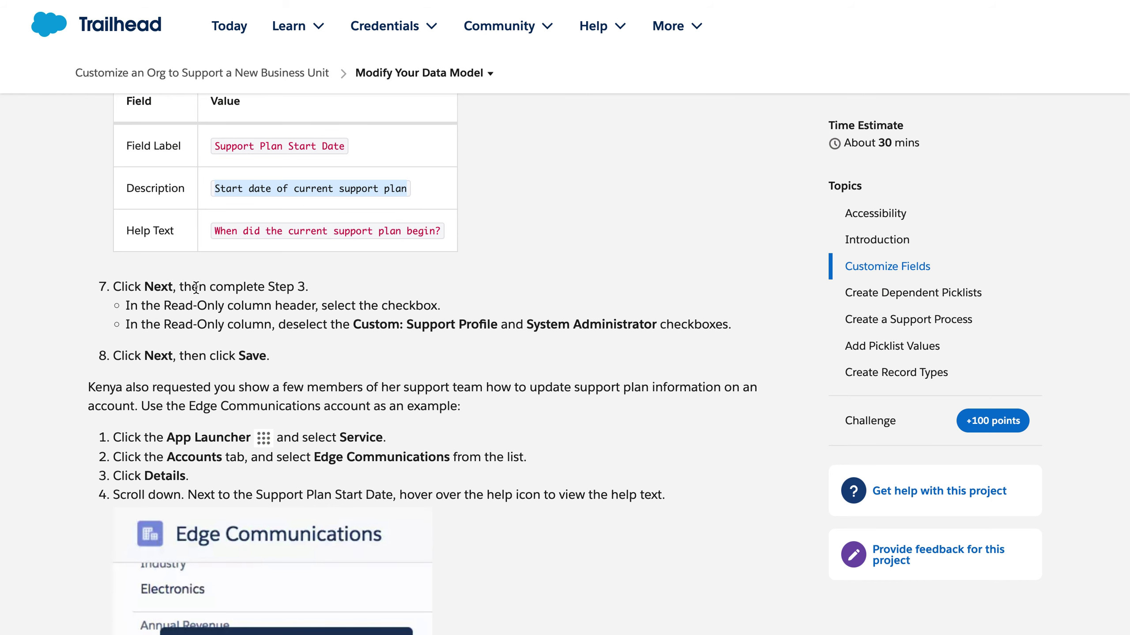
scroll(278, 295, "down", 2)
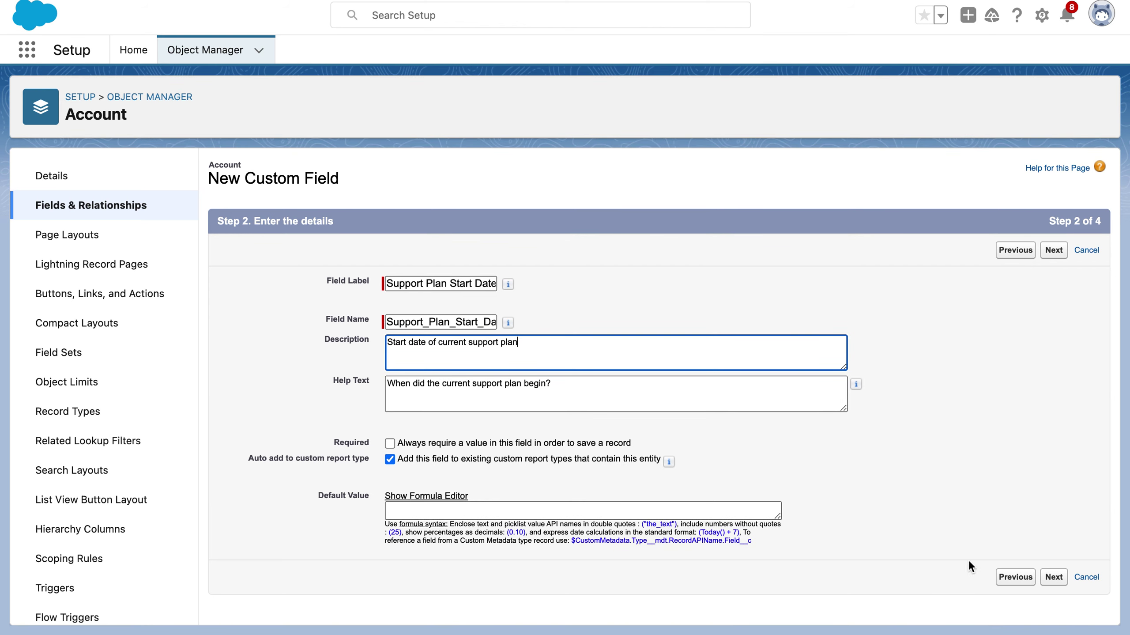
left_click(1054, 572)
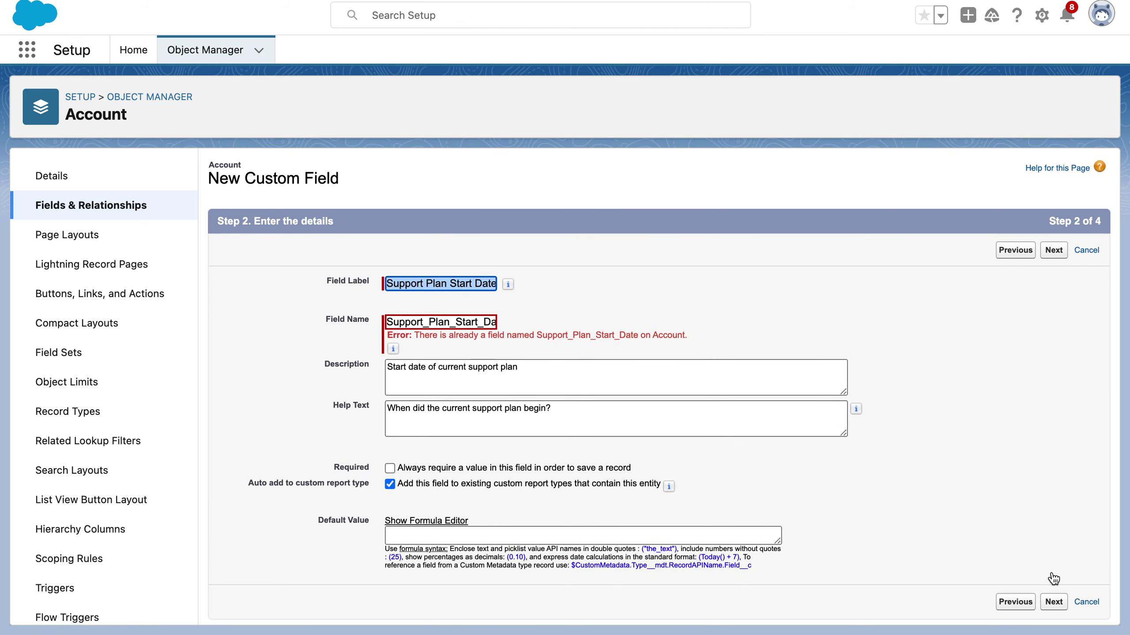
- Add an extra "t" to the first word of both names, making the label "Supportt Plan Start Date" and the field name "Supportt_Plan_Start_Date"
left_click(425, 283)
type("t")
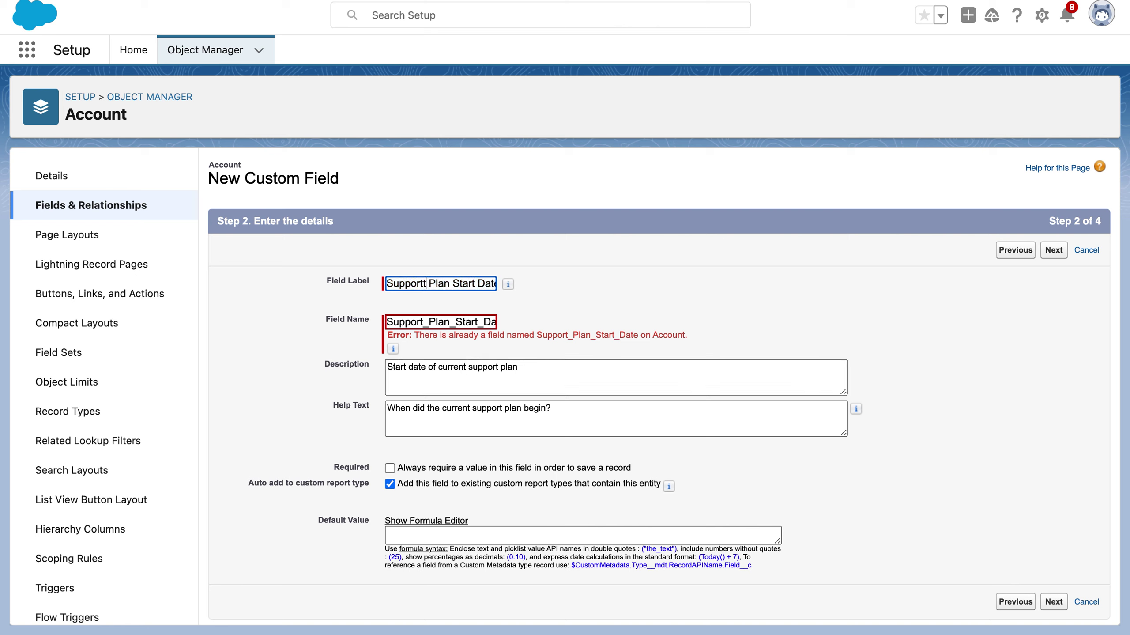
left_click(421, 321)
type("t")
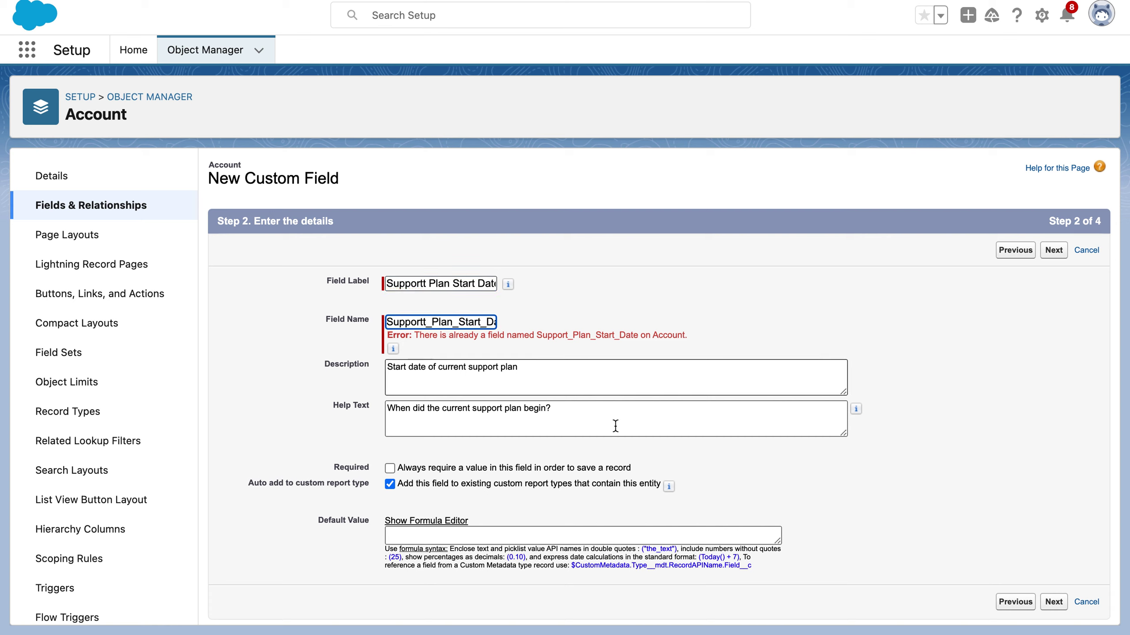
- Change the label to "Support Pllan Start Date" and the field name to "Support_Pllan_Start_Date", and advance to field-level security
left_click(1053, 601)
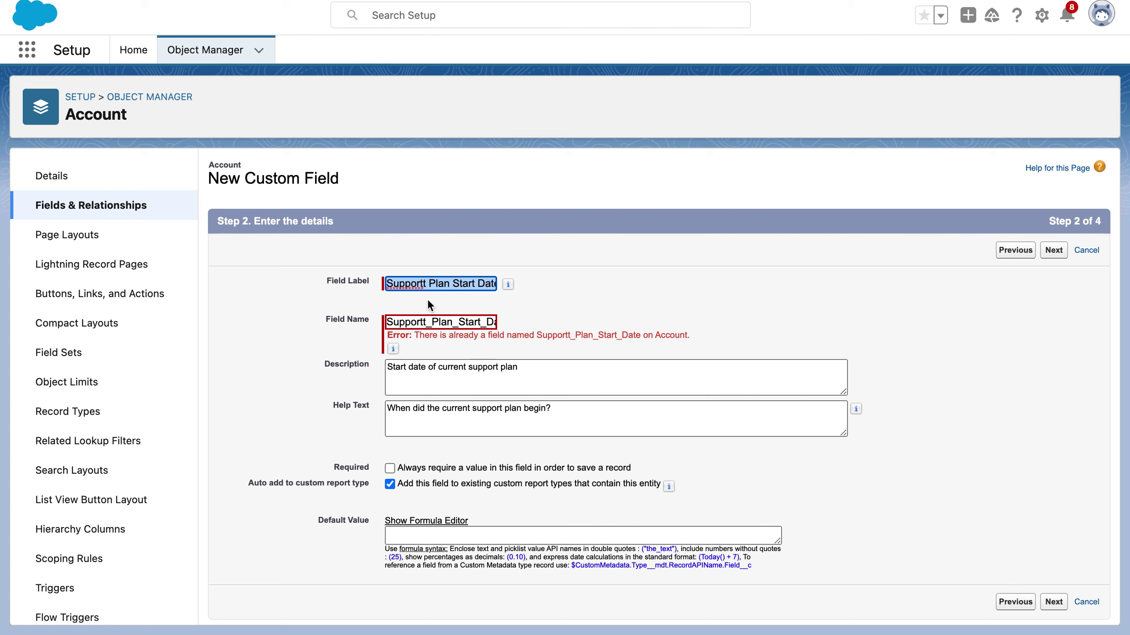
left_click(426, 283)
key("BackSpace")
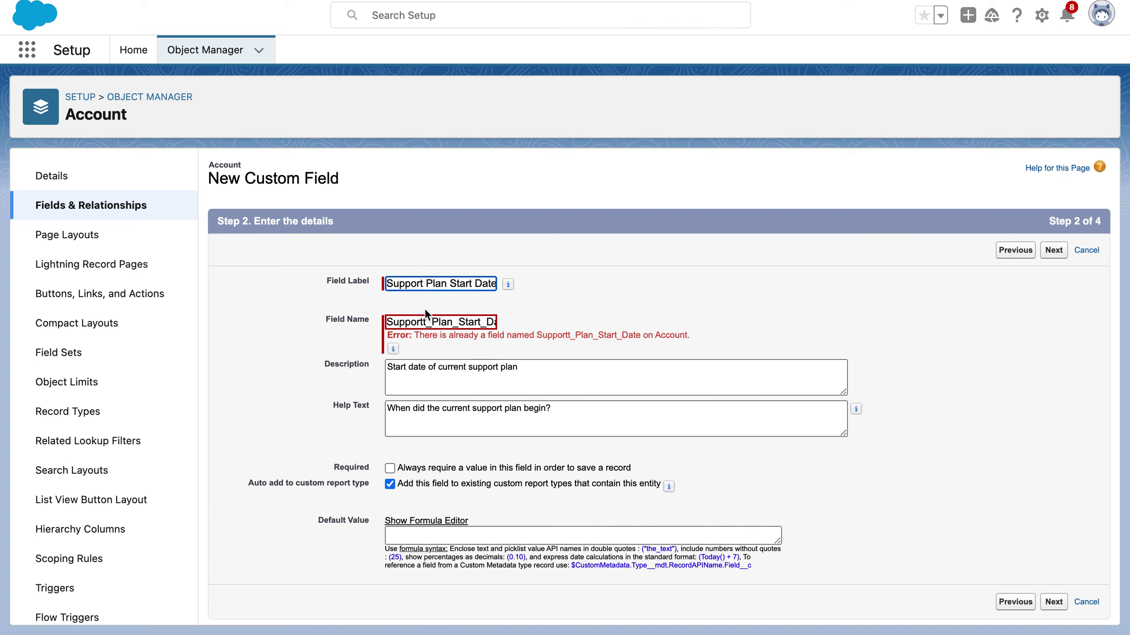
left_click(426, 321)
key("BackSpace")
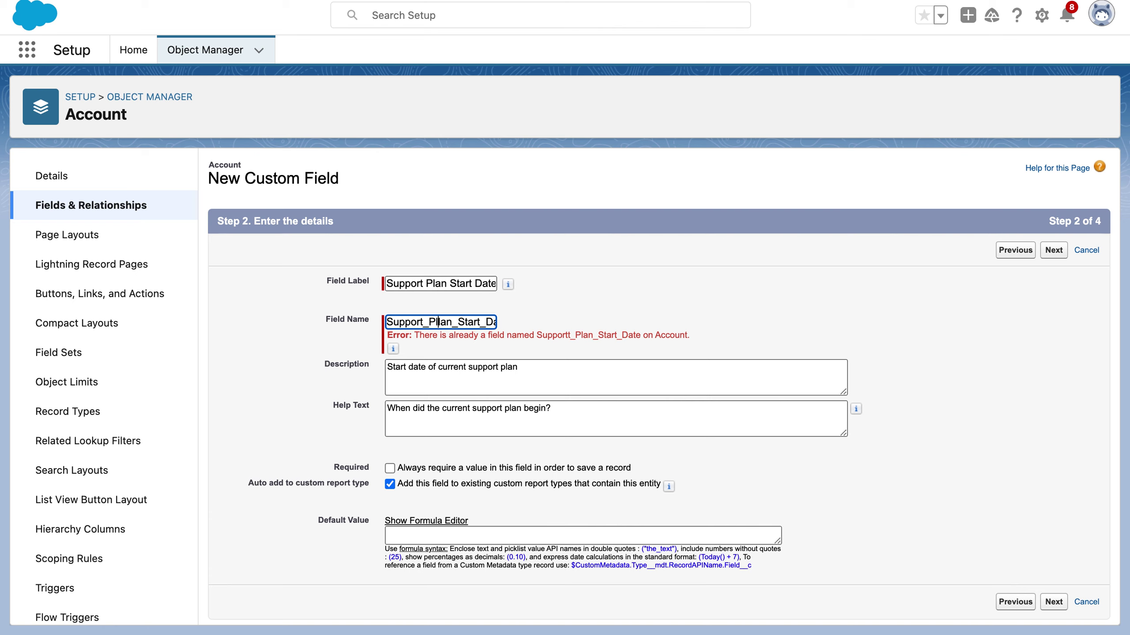
left_click(433, 283)
type("l")
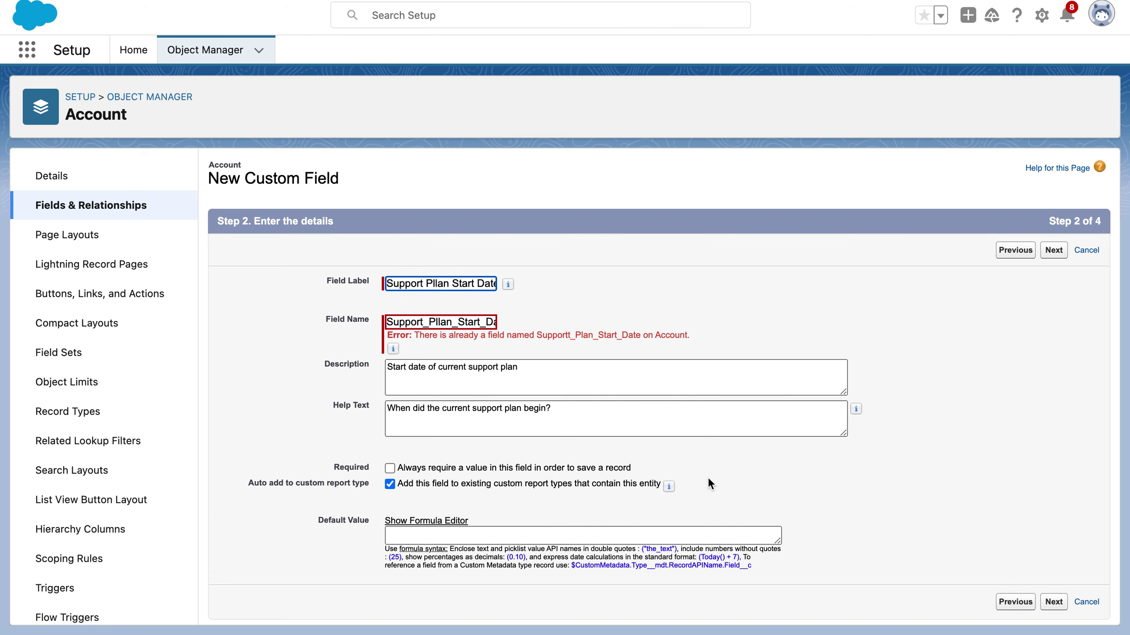
left_click(1059, 604)
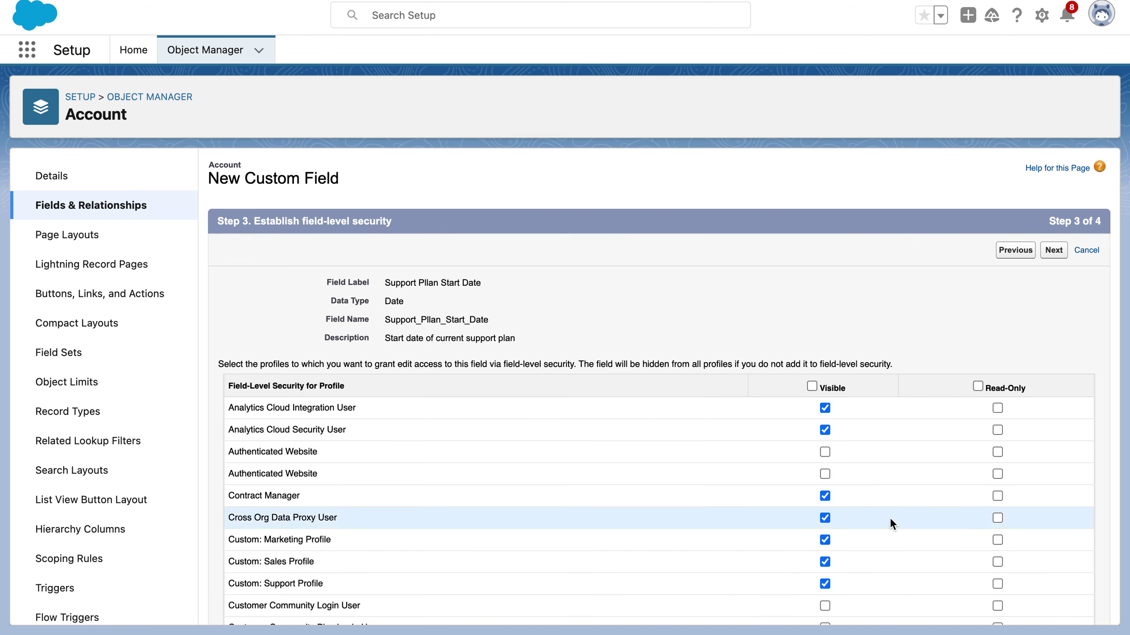
- Make the new field read-only for every profile except Custom: Support Profile and System Administrator
left_click(976, 385)
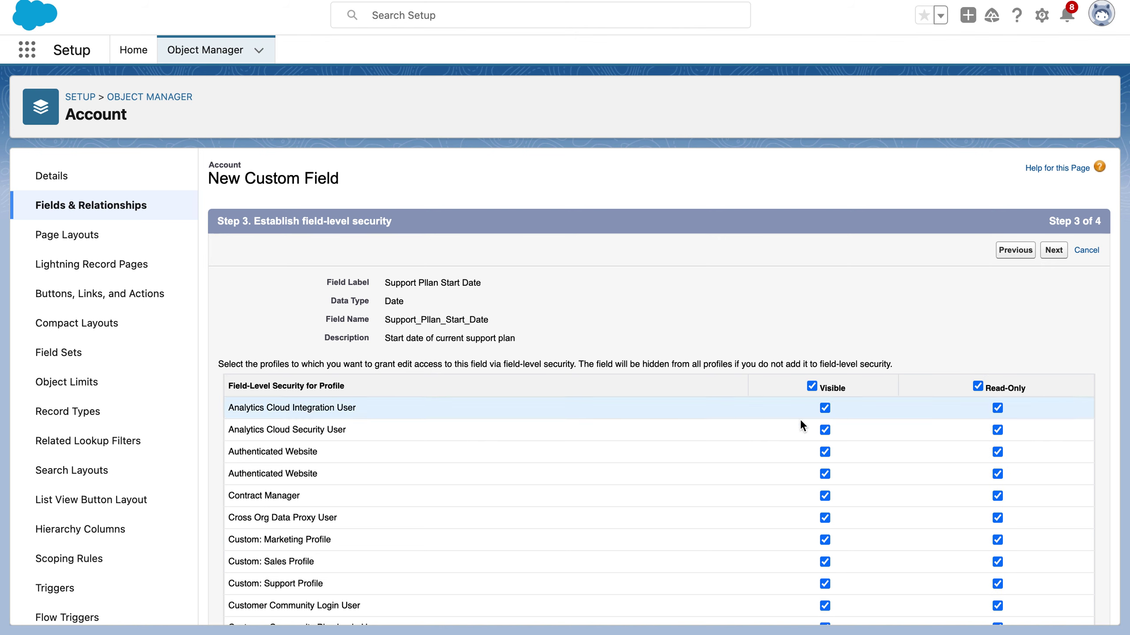
scroll(531, 485, "down", 2)
scroll(531, 485, "down", 1)
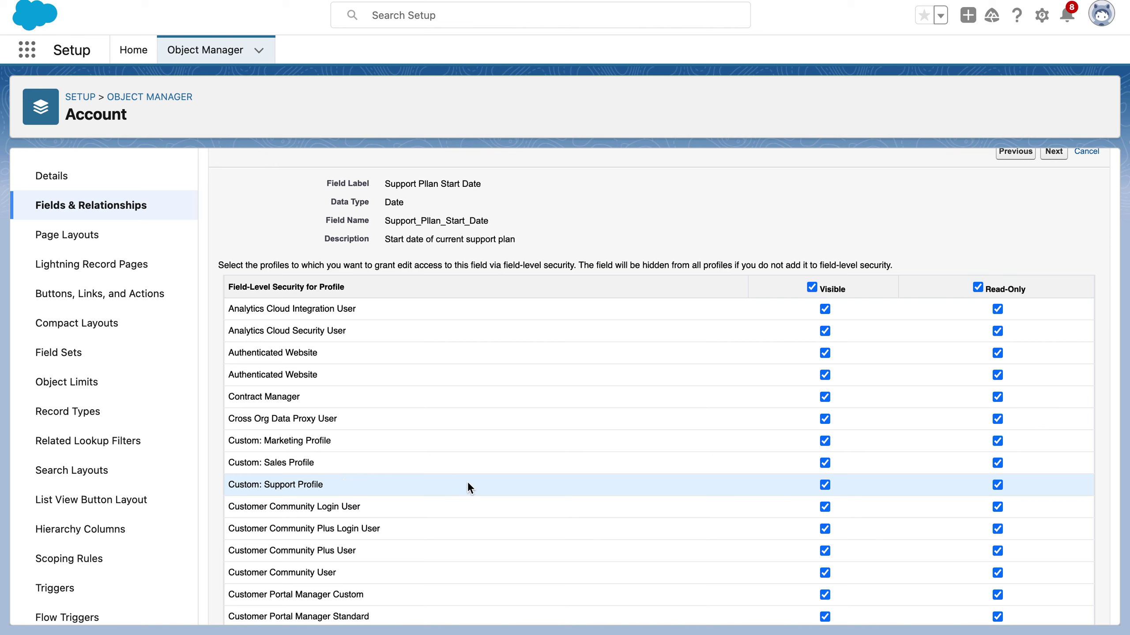
left_click(997, 483)
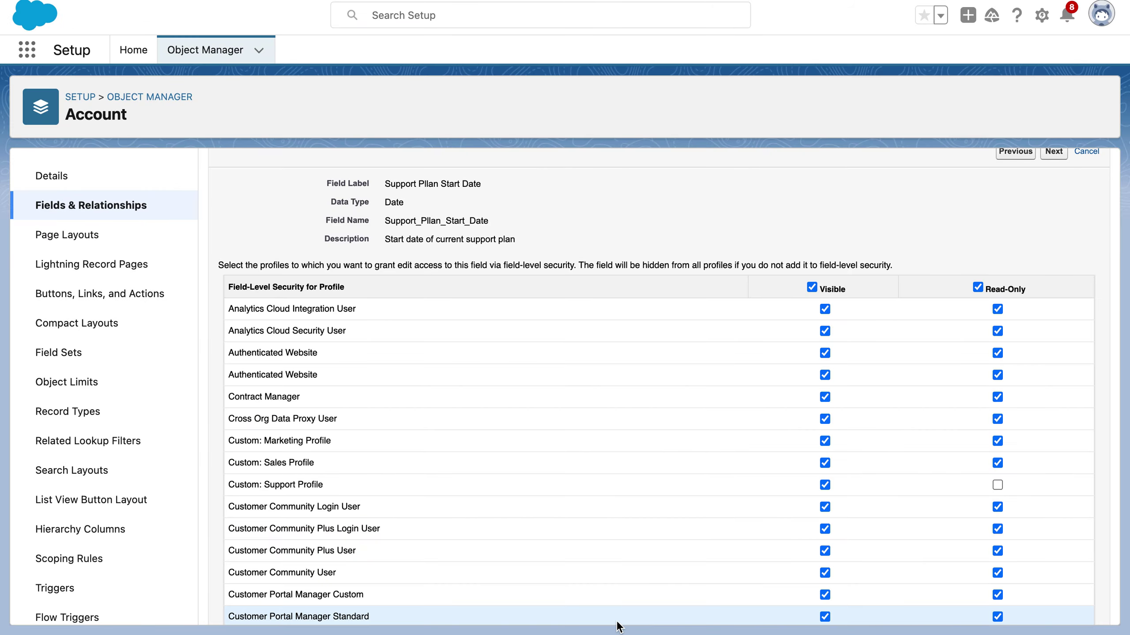
scroll(557, 545, "down", 2)
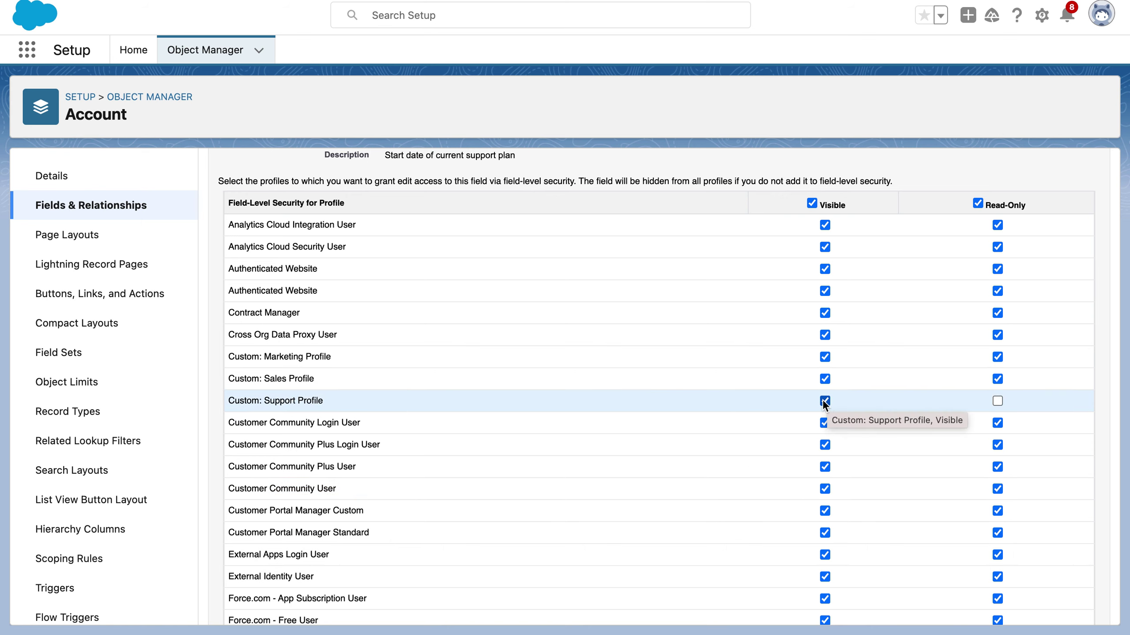
scroll(823, 400, "down", 10)
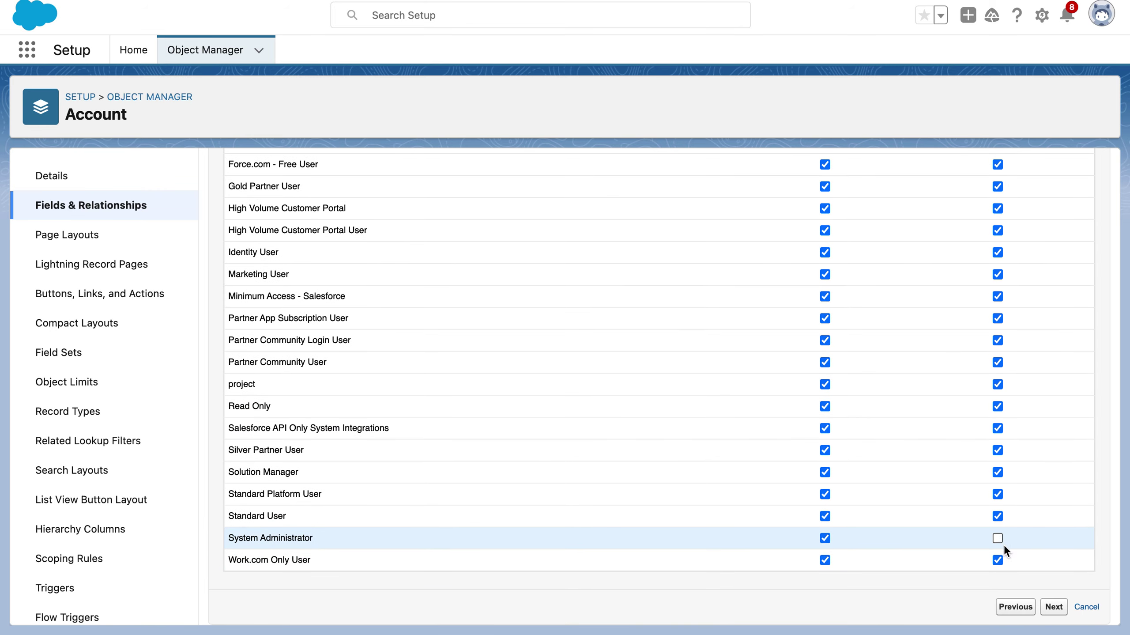
- Continue to the page layout assignment and save the new field with all Account page layouts selected
left_click(1053, 606)
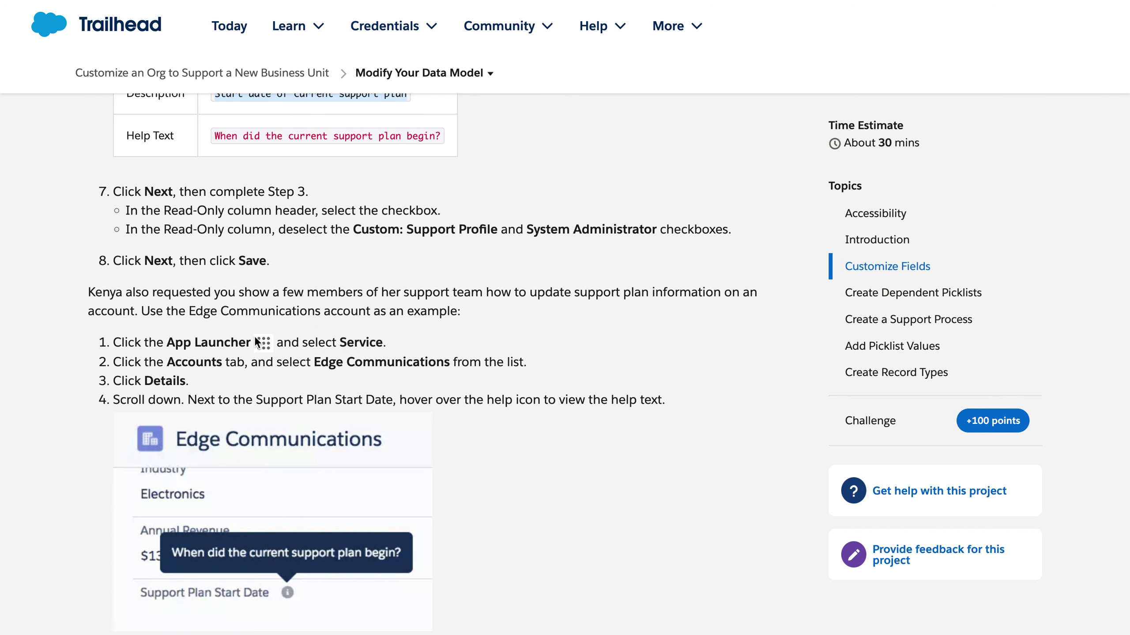
scroll(254, 333, "down", 2)
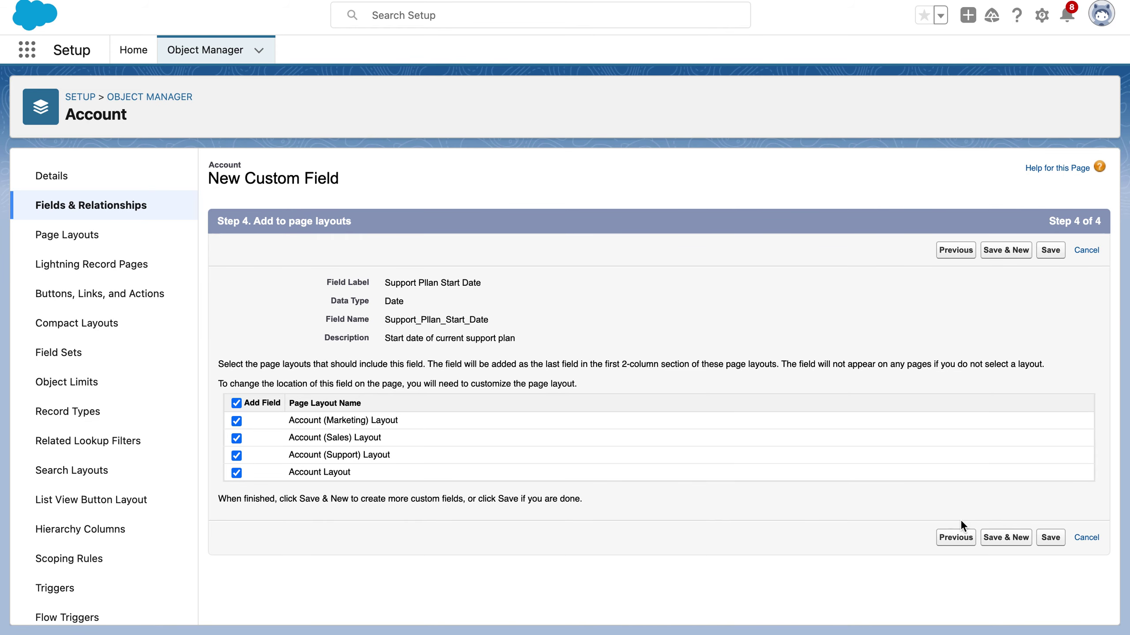
left_click(1050, 536)
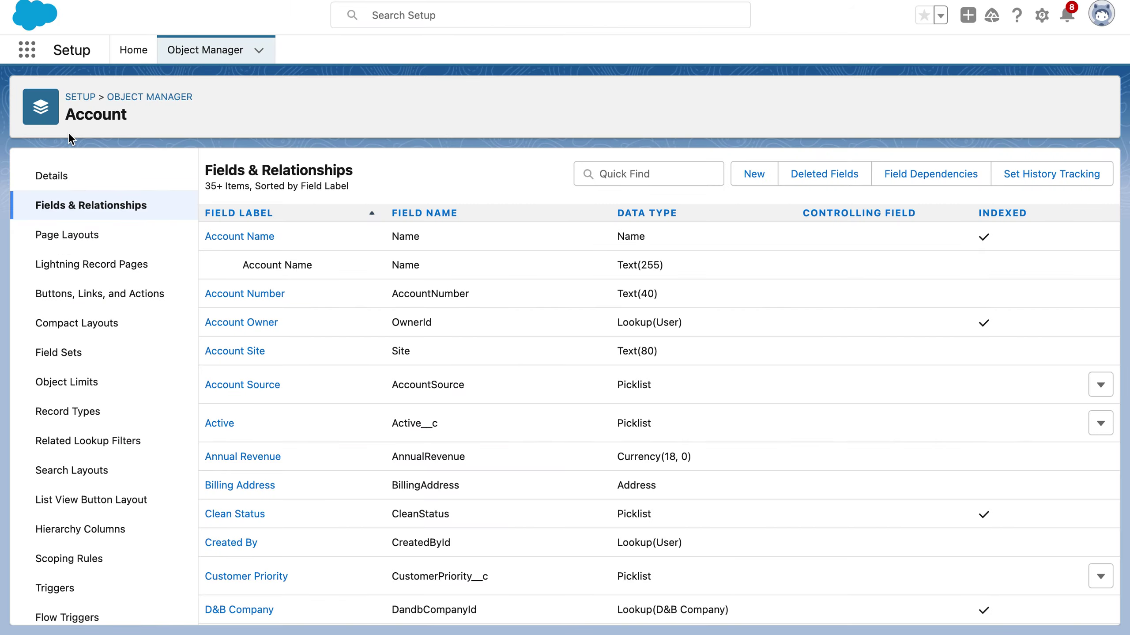
- Switch to the Service app and open the details of the Edge Communications account
left_click(27, 50)
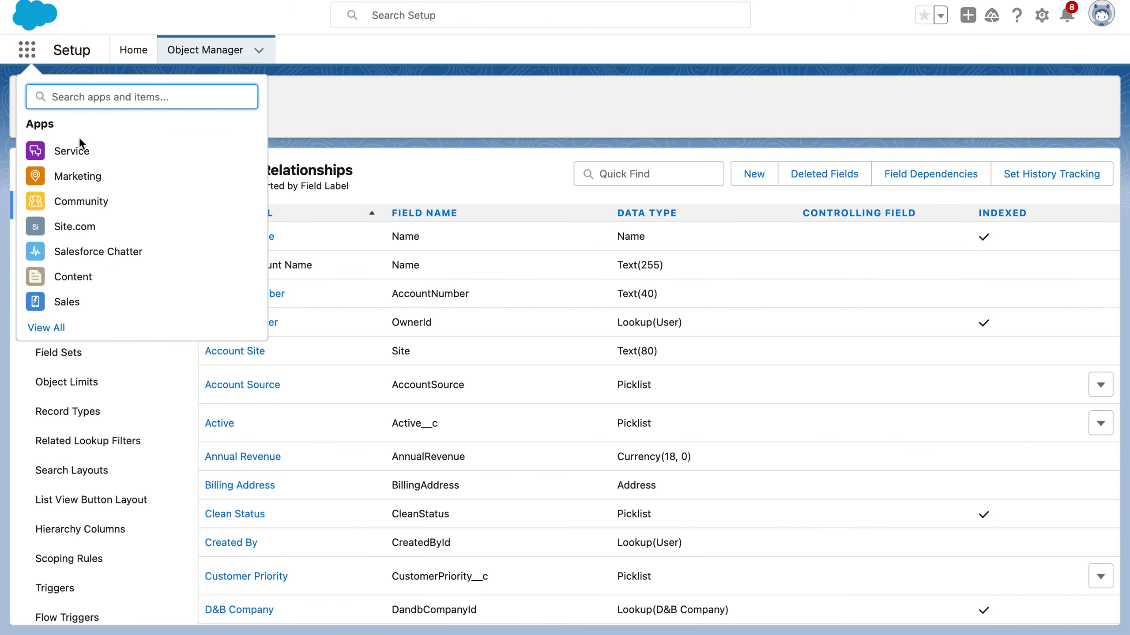
left_click(82, 150)
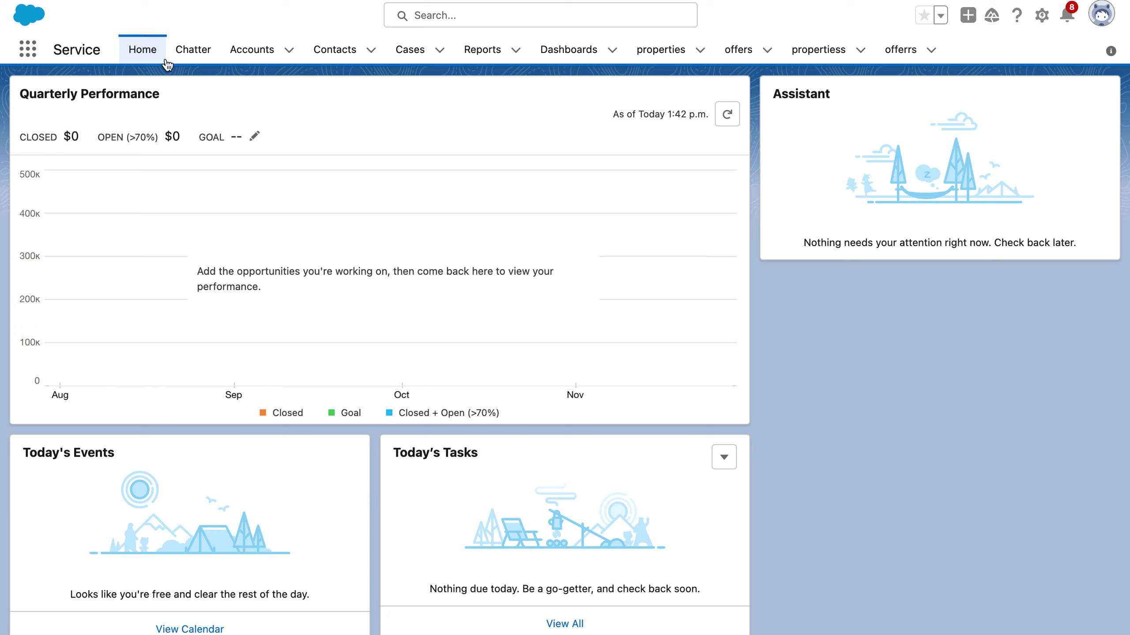
left_click(277, 58)
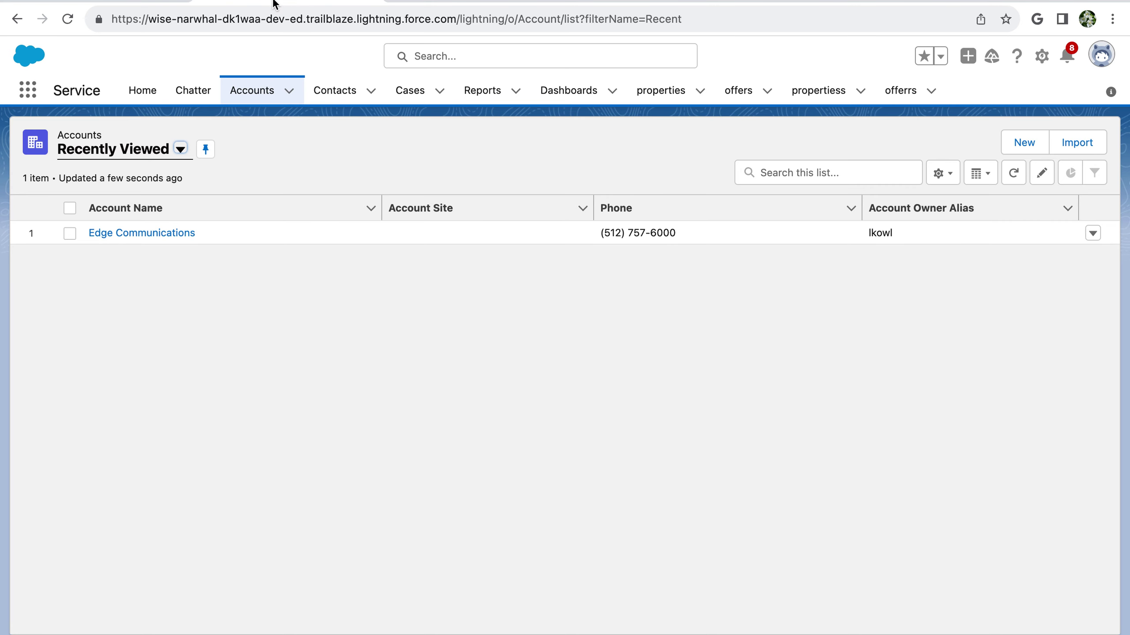
left_click(127, 192)
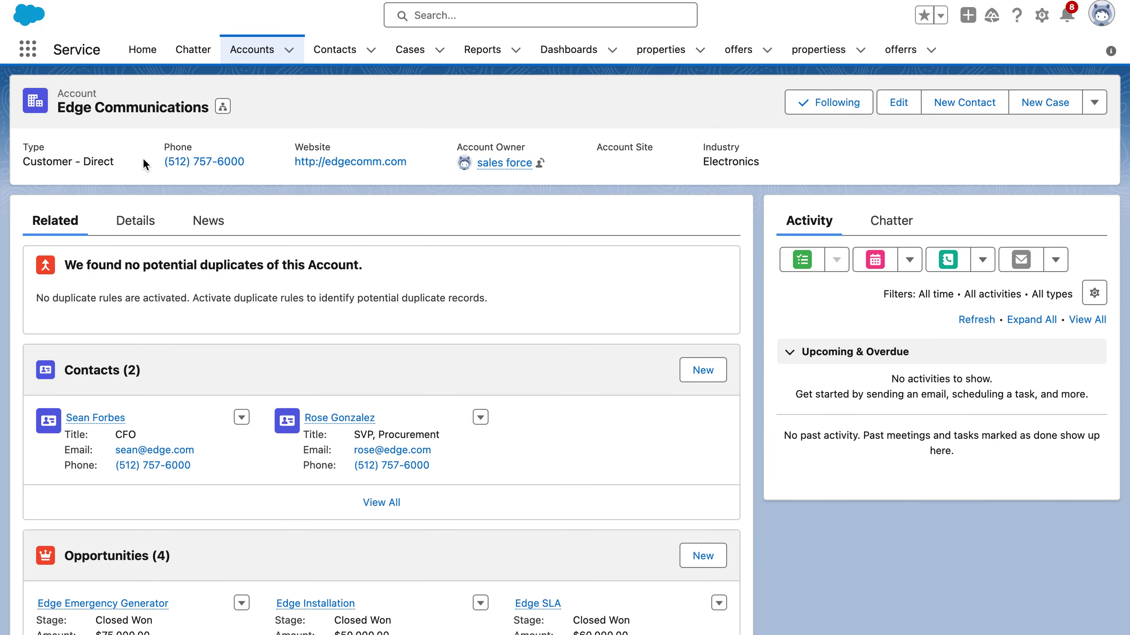
left_click(129, 214)
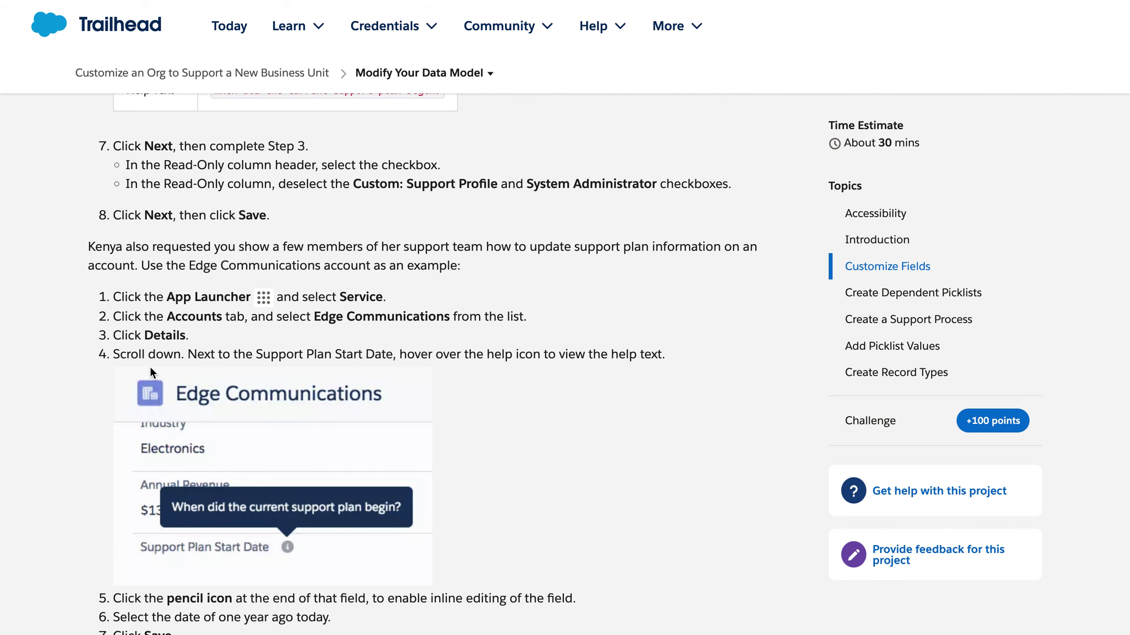
- Read the Trailhead steps for updating the account and view the help text of the Support Plan Start Date field
scroll(379, 374, "down", 3)
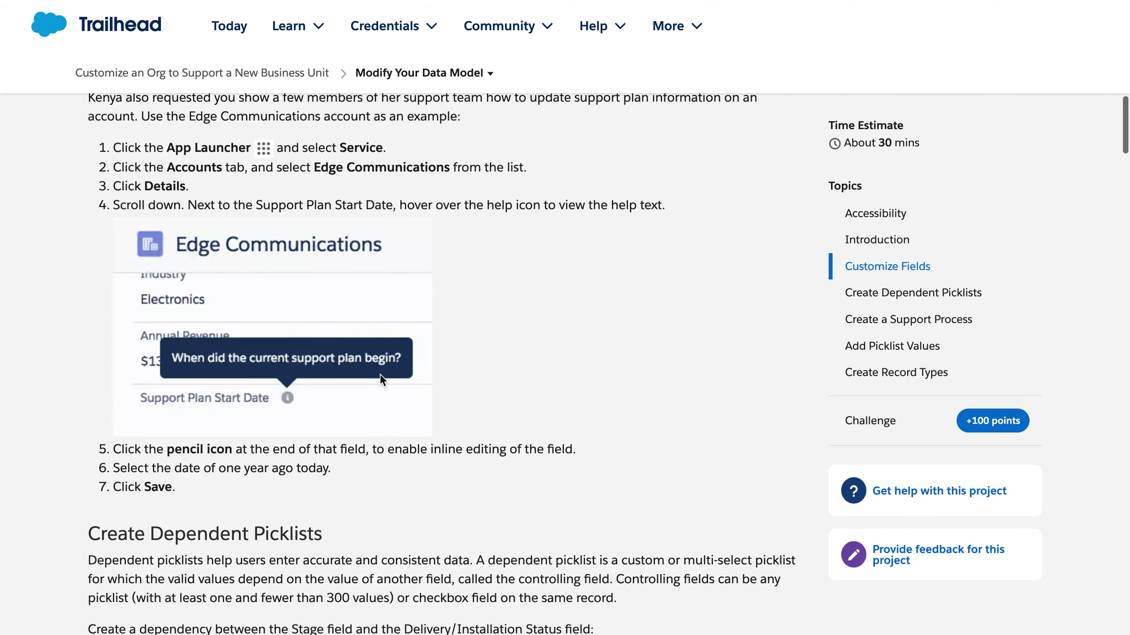
scroll(379, 374, "down", 1)
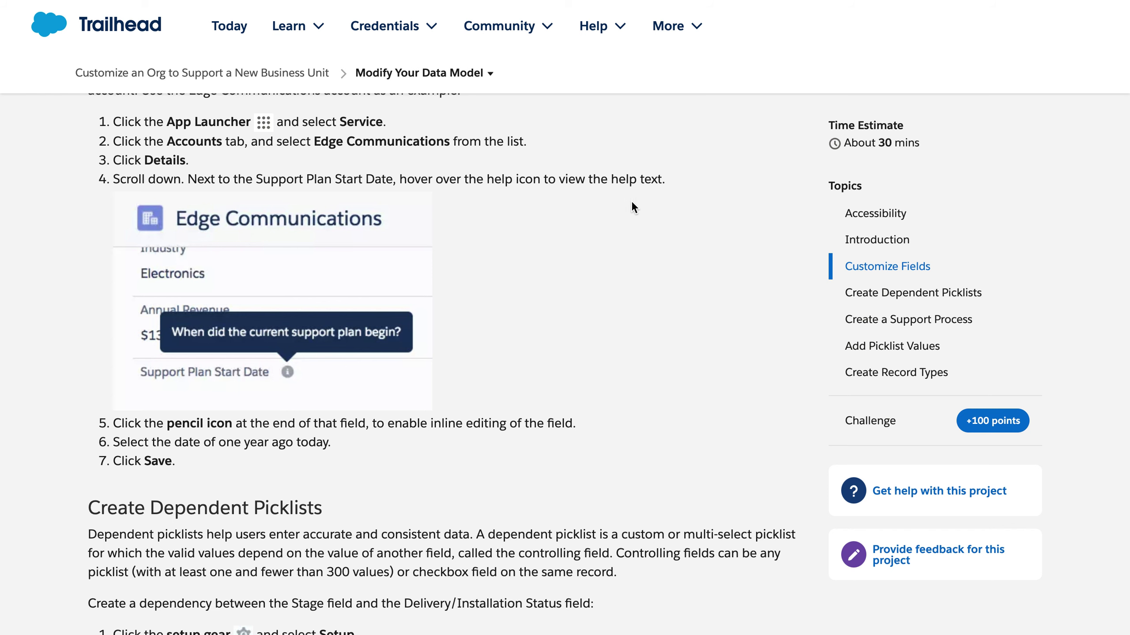
scroll(395, 376, "down", 2)
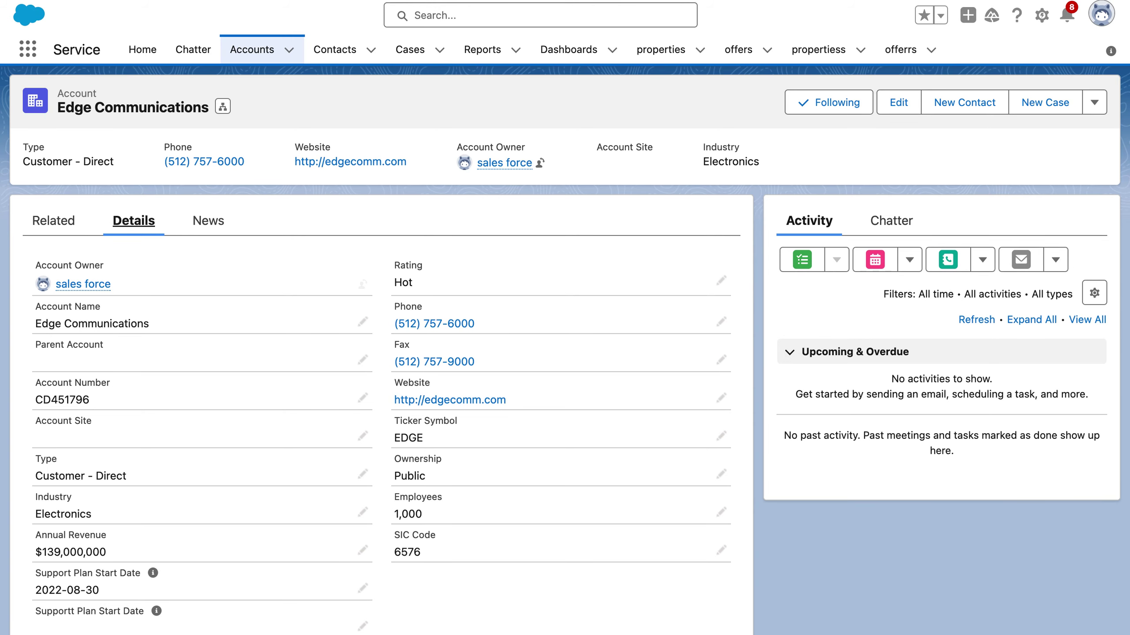
scroll(292, 492, "down", 3)
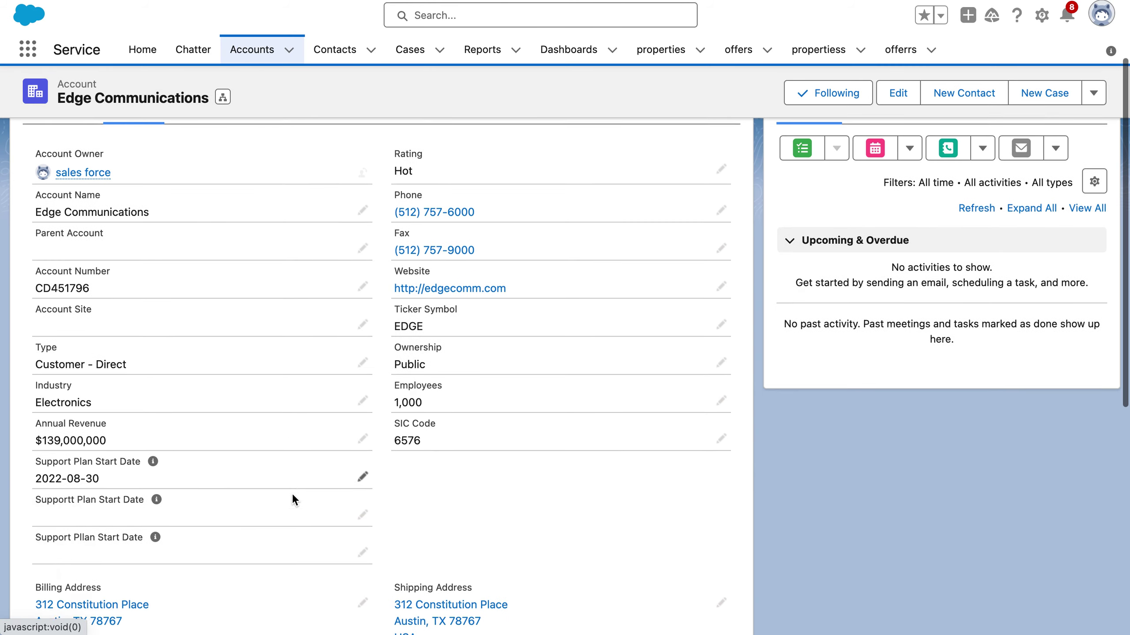
mouse_move(153, 445)
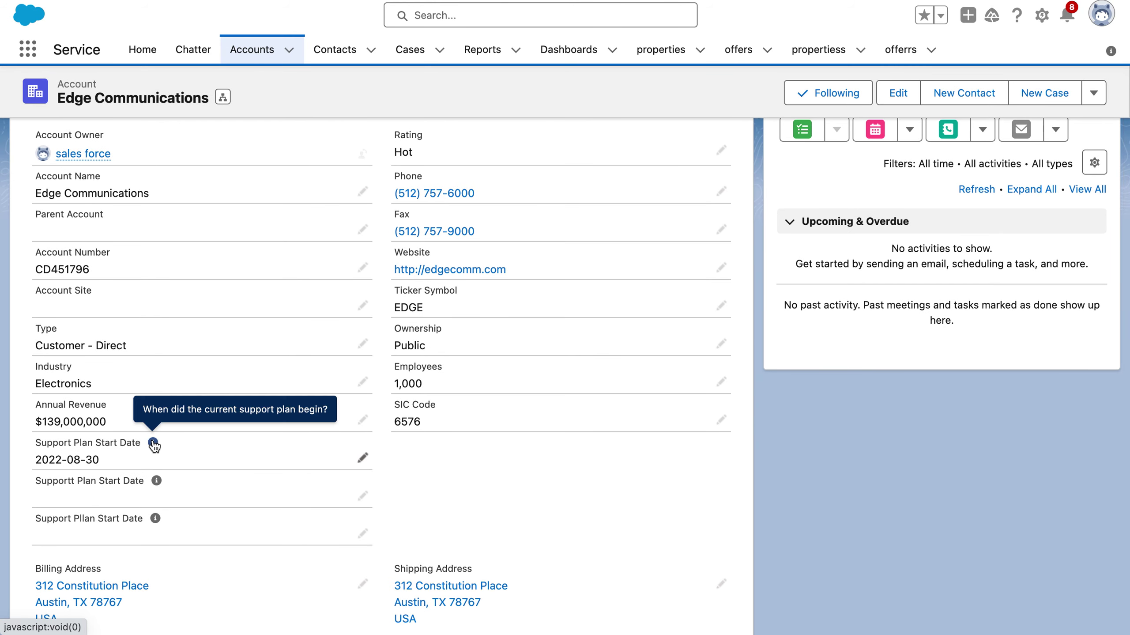
- Set the Edge Communications account's Support Plan Start Date to 2022-08-31 and save the record
left_click(364, 456)
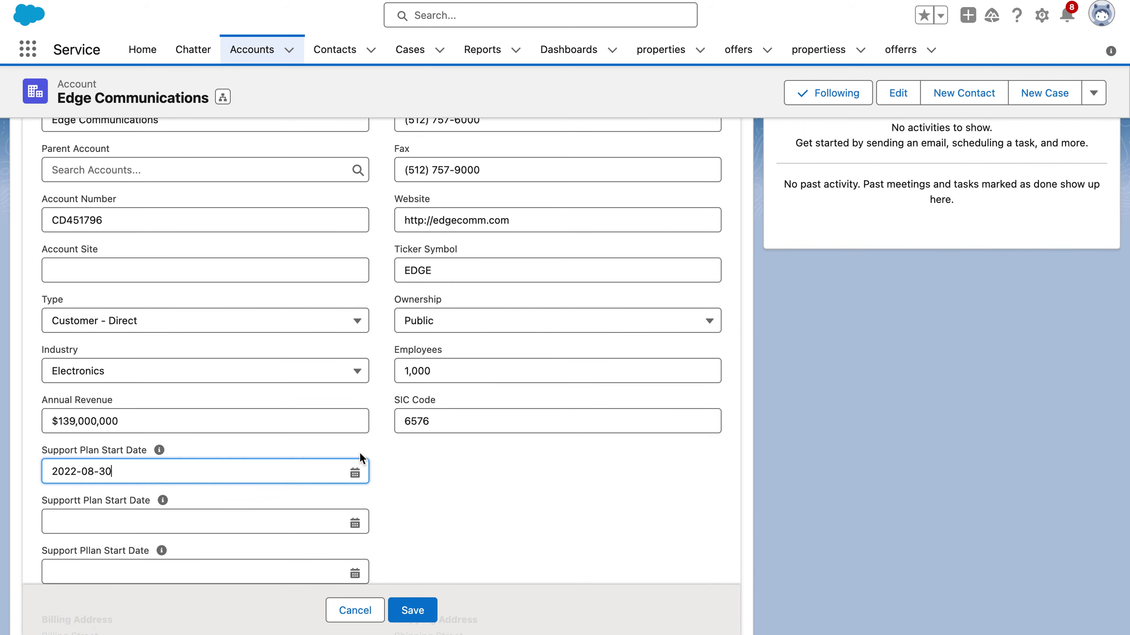
left_click(358, 472)
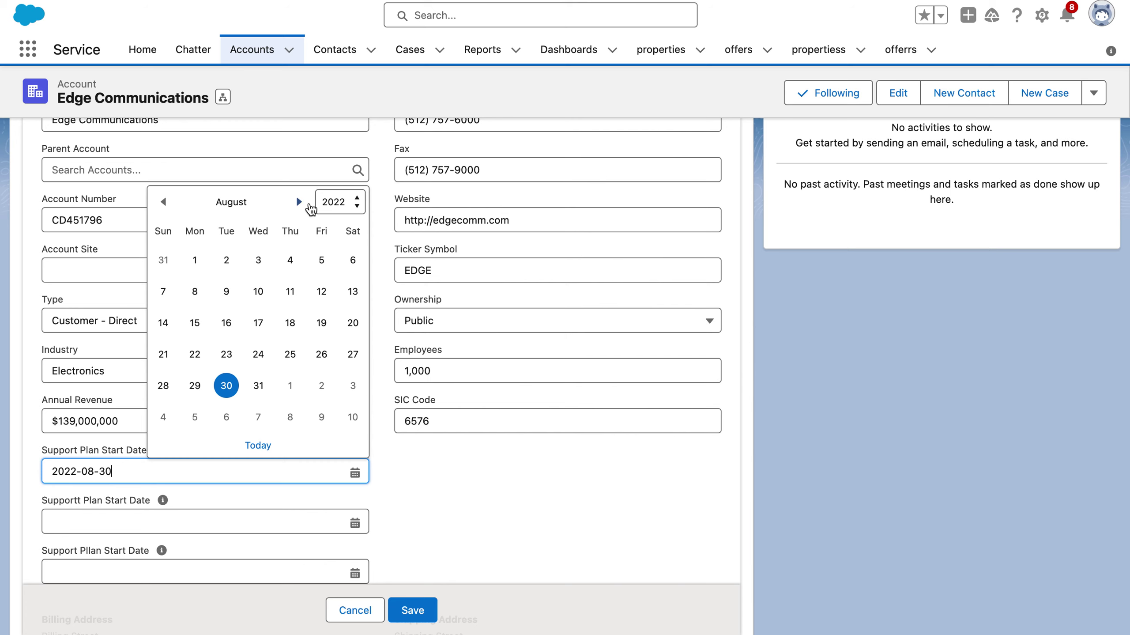
left_click(357, 202)
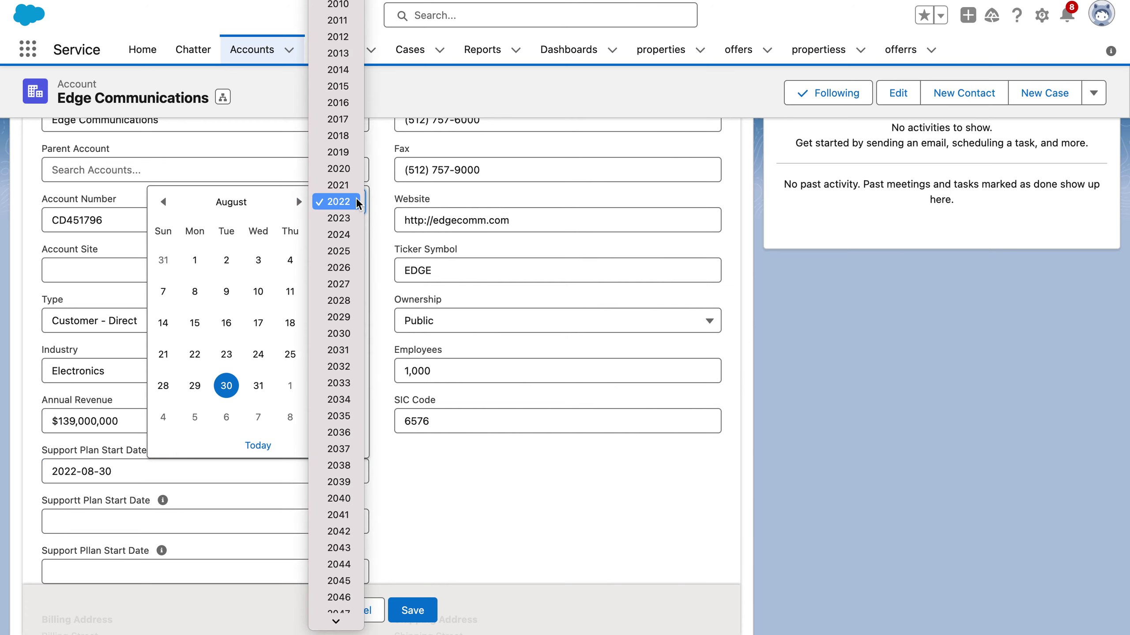
left_click(257, 387)
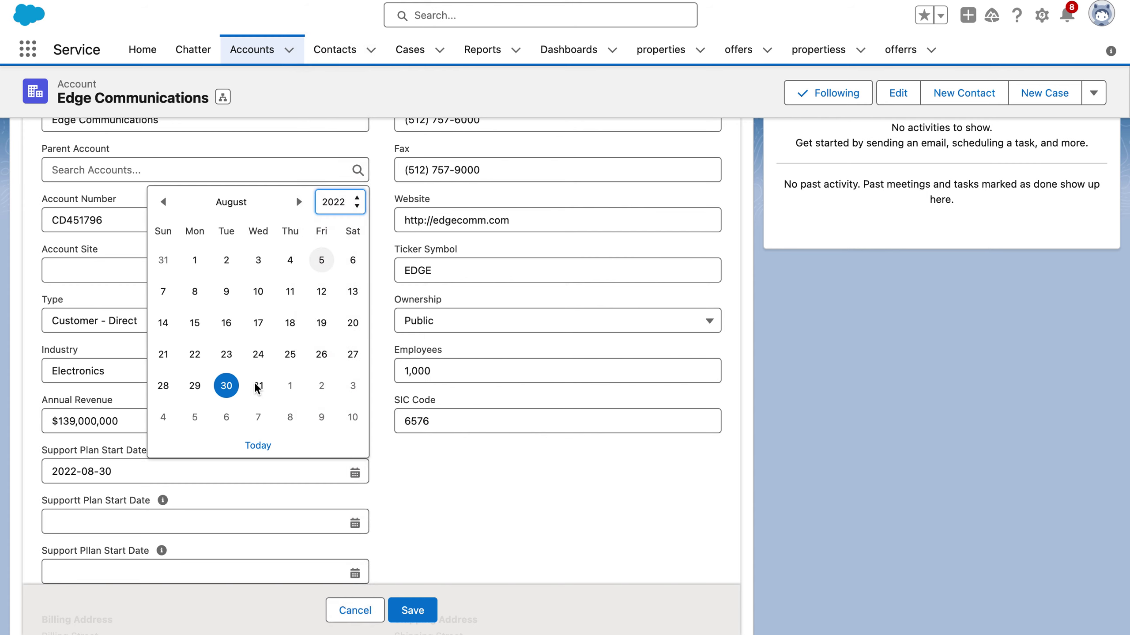
left_click(257, 387)
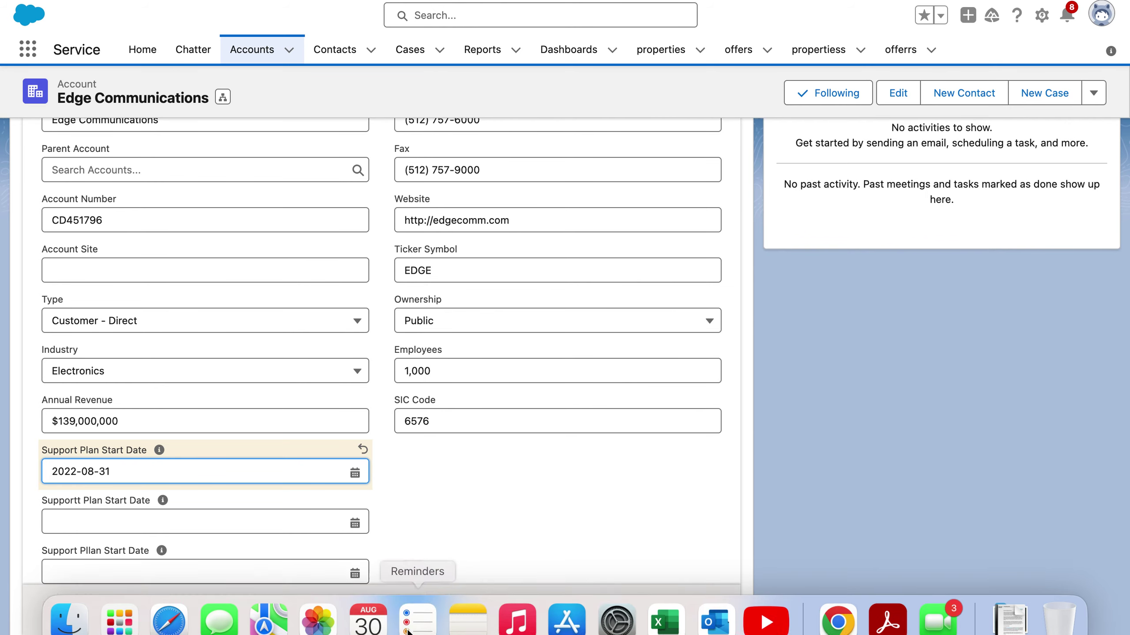
left_click(418, 608)
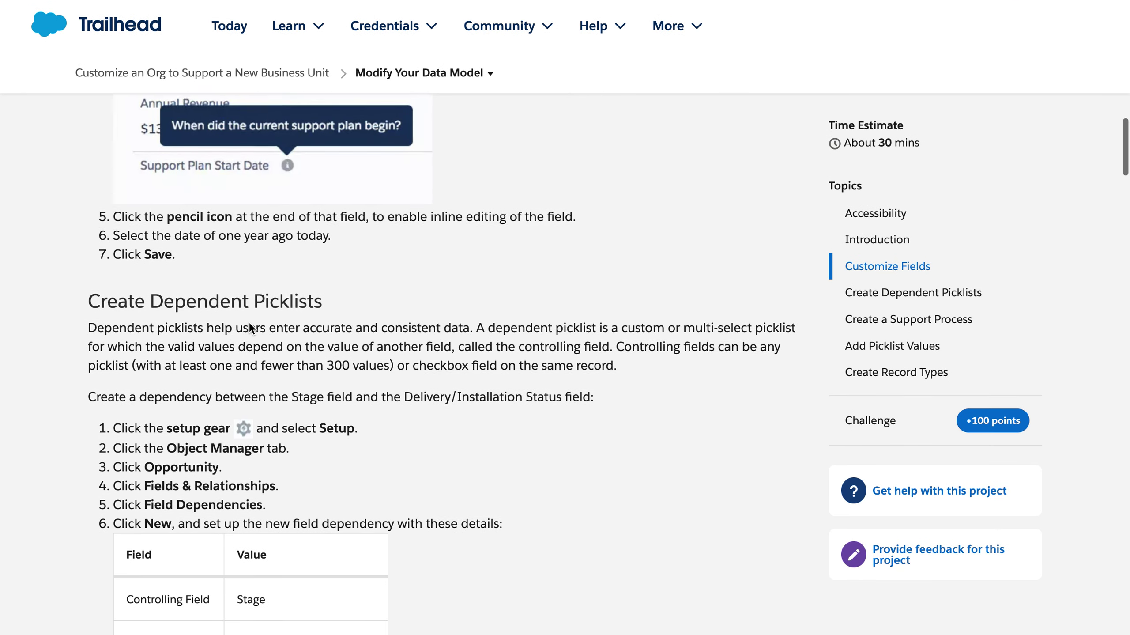
- Check the Trailhead dependent picklist instructions and open the Opportunity object in Salesforce's Object Manager, filtering the objects by "opp"
scroll(249, 327, "down", 1)
scroll(250, 327, "down", 4)
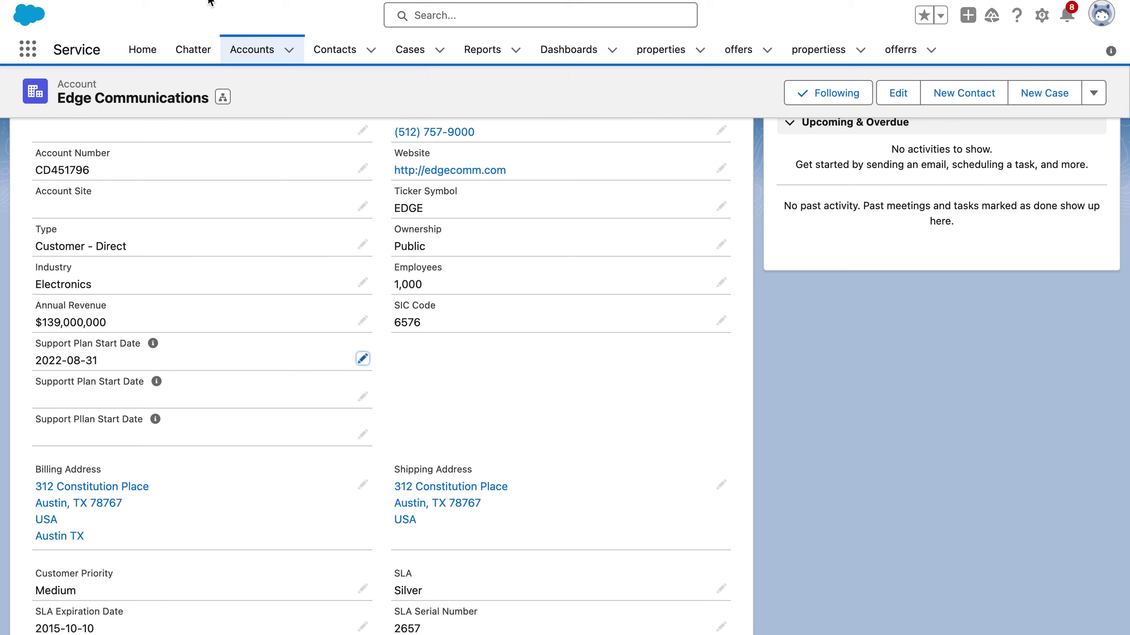
left_click(1042, 15)
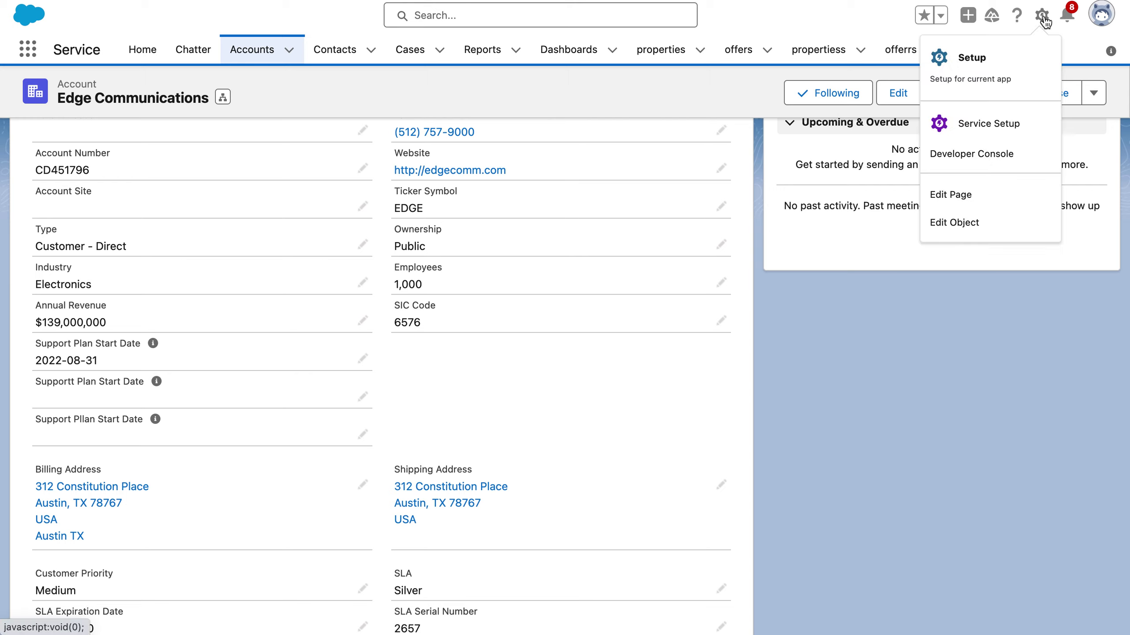
left_click(987, 67)
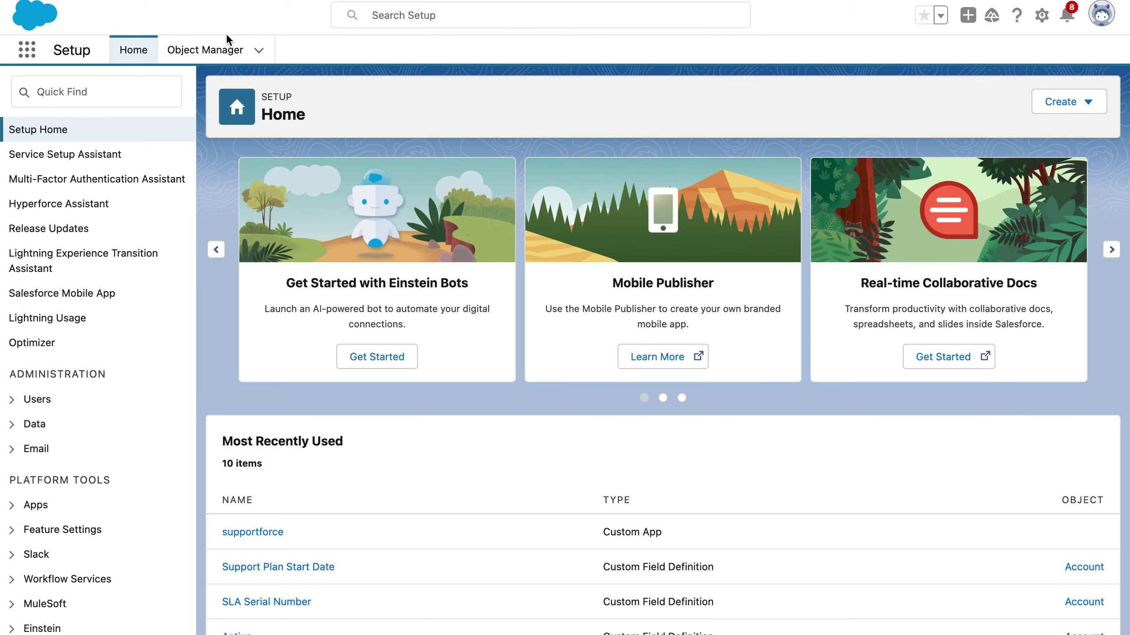
left_click(220, 55)
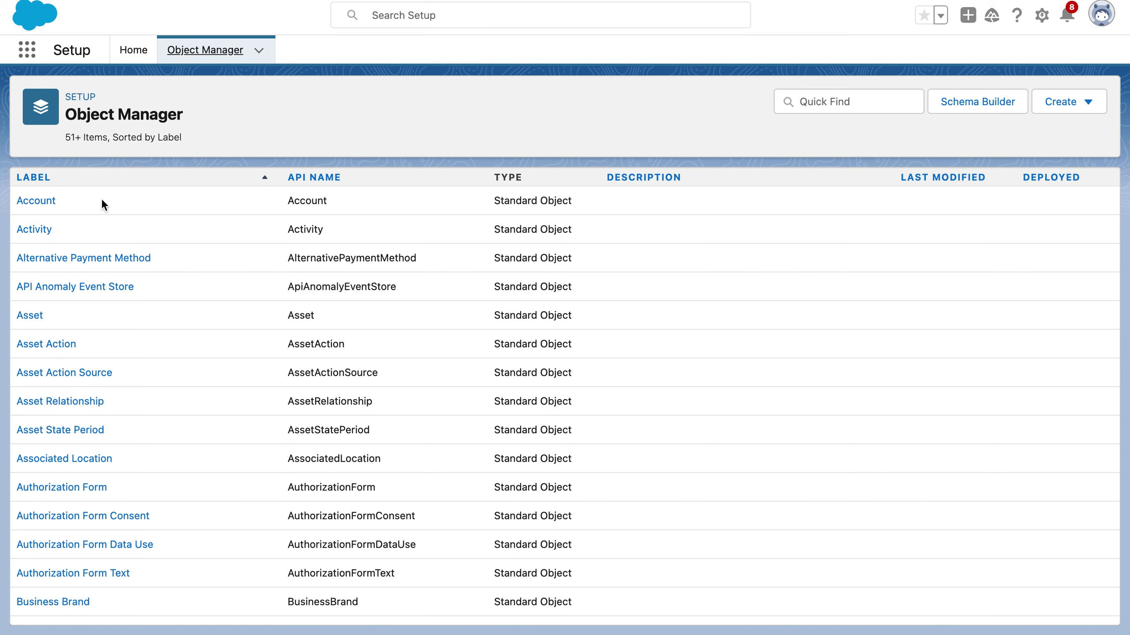
left_click(847, 98)
type("opp")
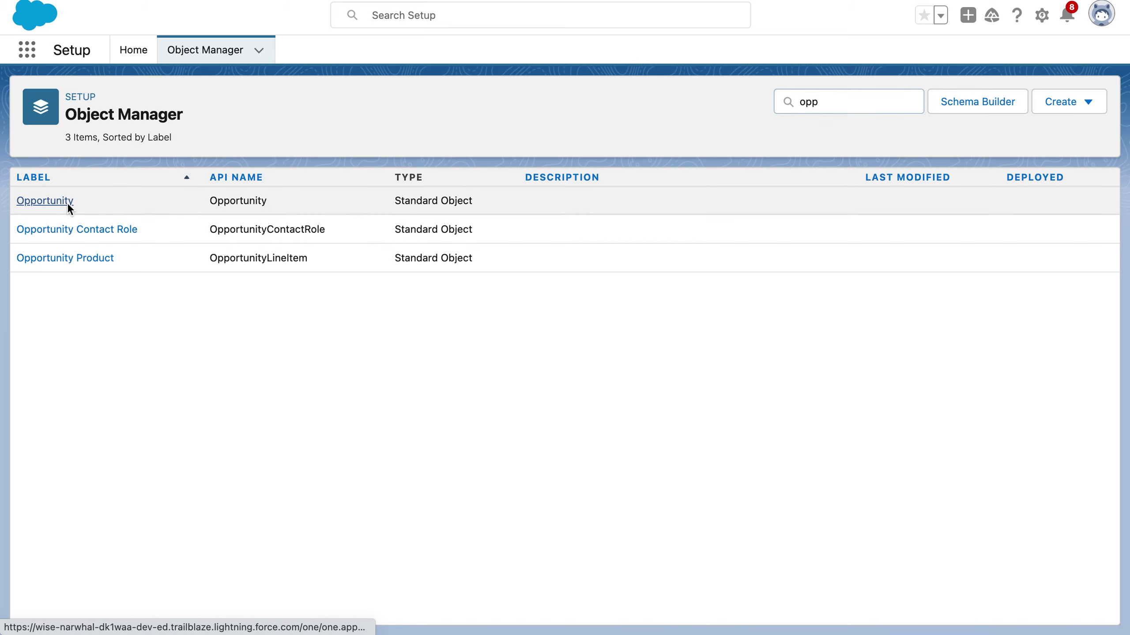
left_click(67, 202)
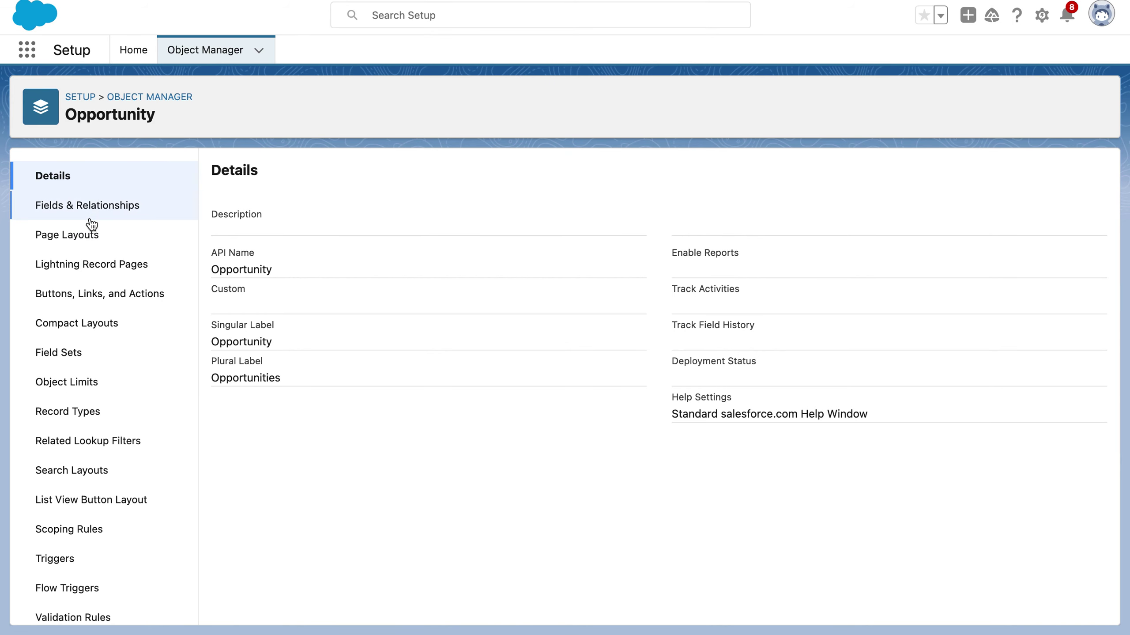
- Create an Opportunity field dependency with Stage as the controlling field and Delivery/Installation Status as the dependent field
left_click(95, 202)
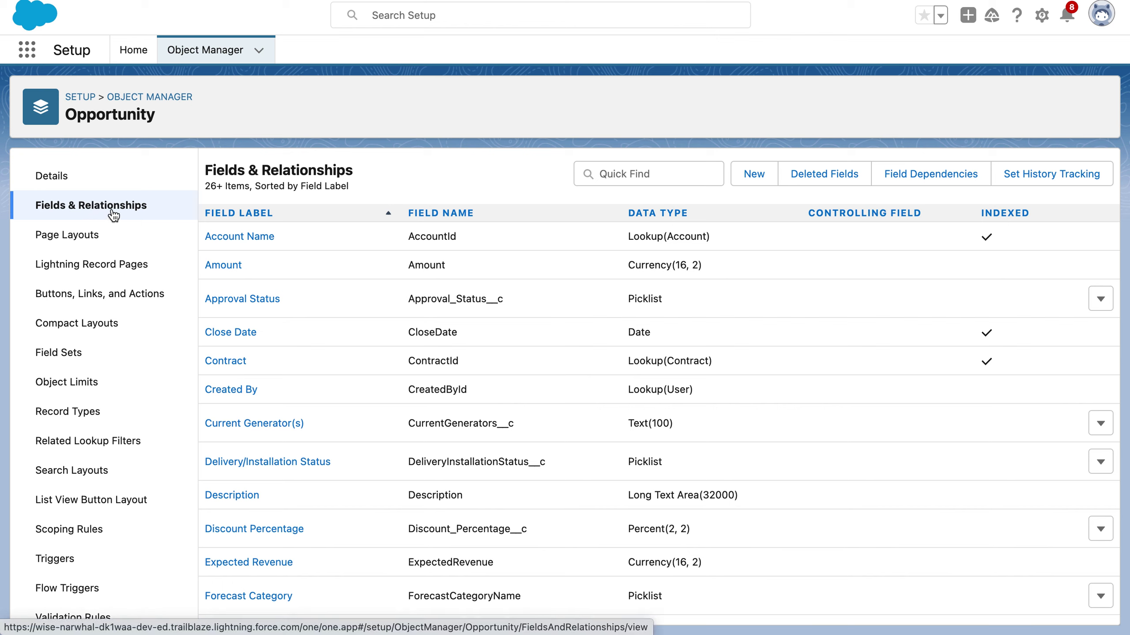
left_click(908, 173)
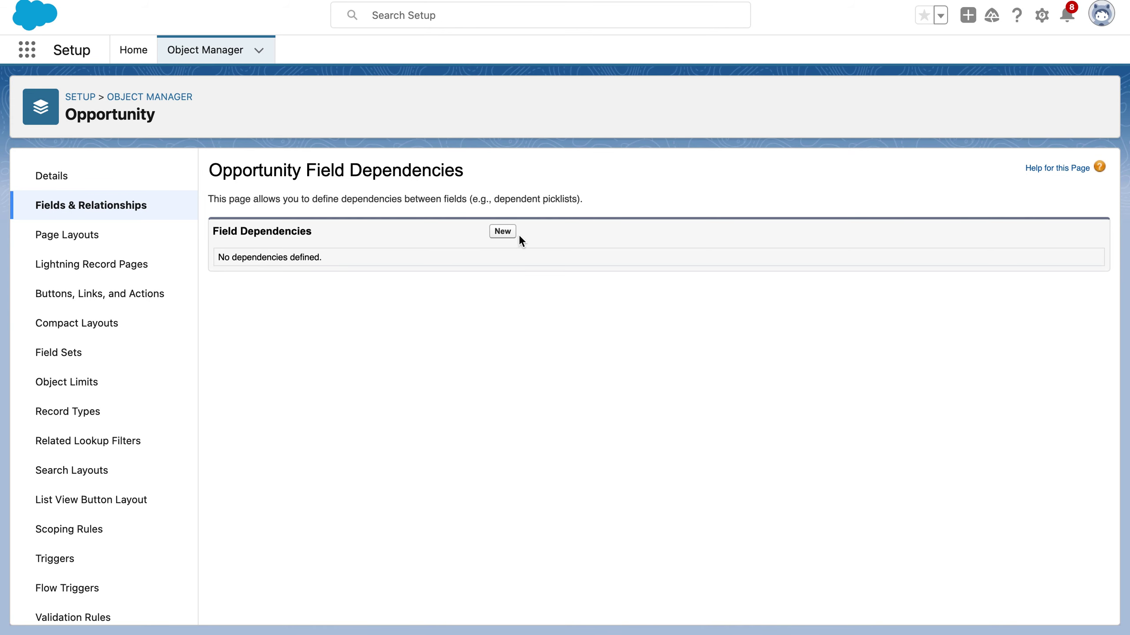
left_click(511, 231)
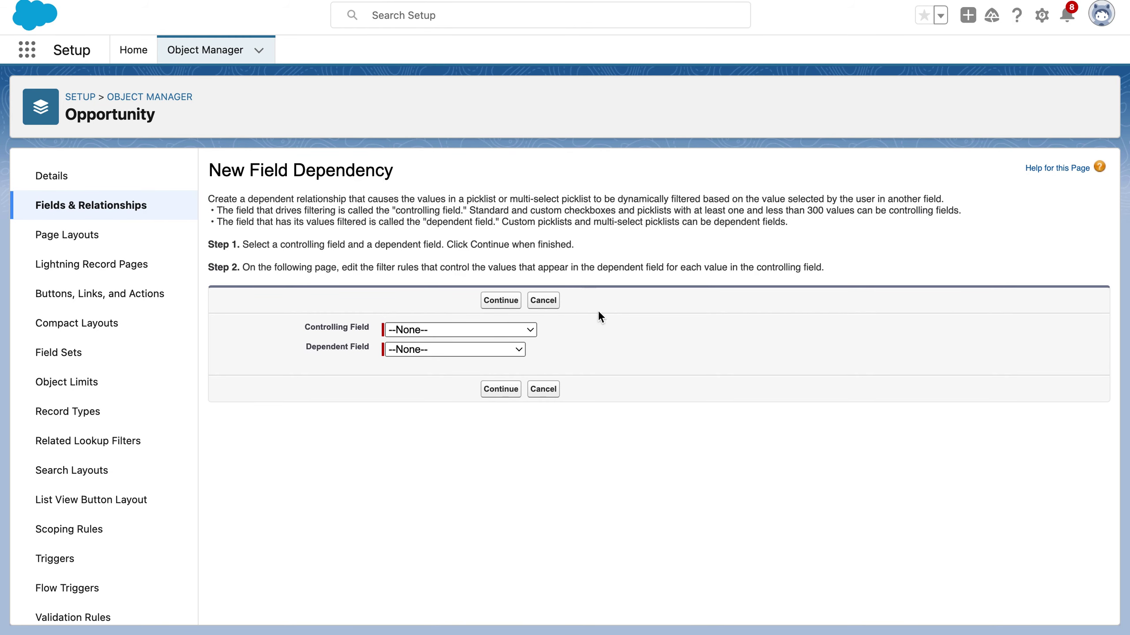
left_click(493, 328)
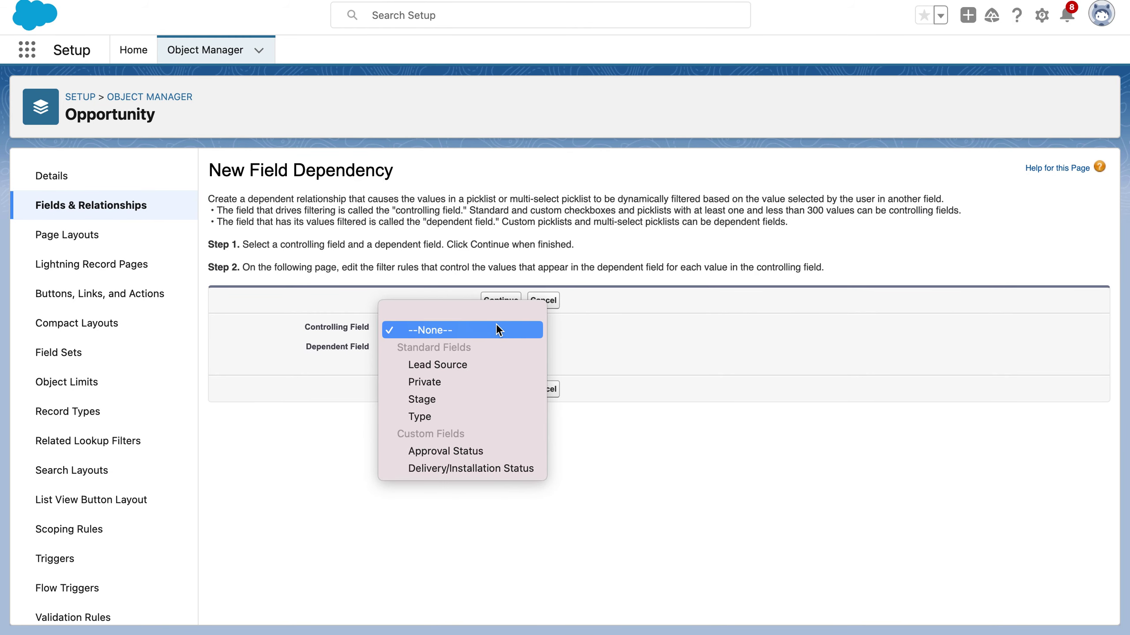
left_click(469, 398)
left_click(472, 347)
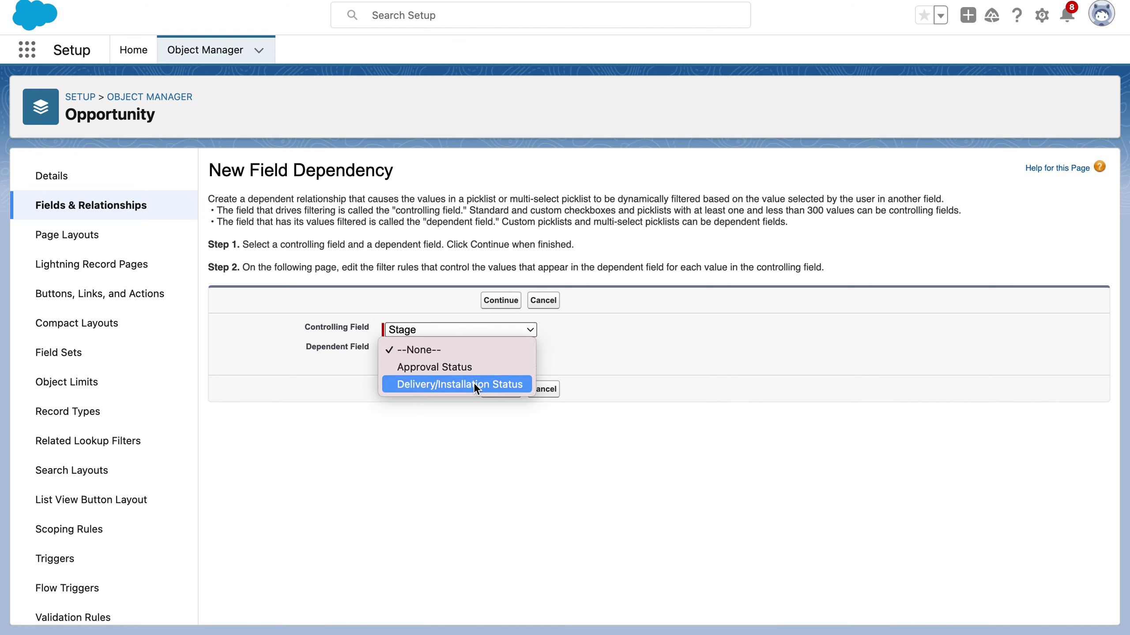
left_click(474, 385)
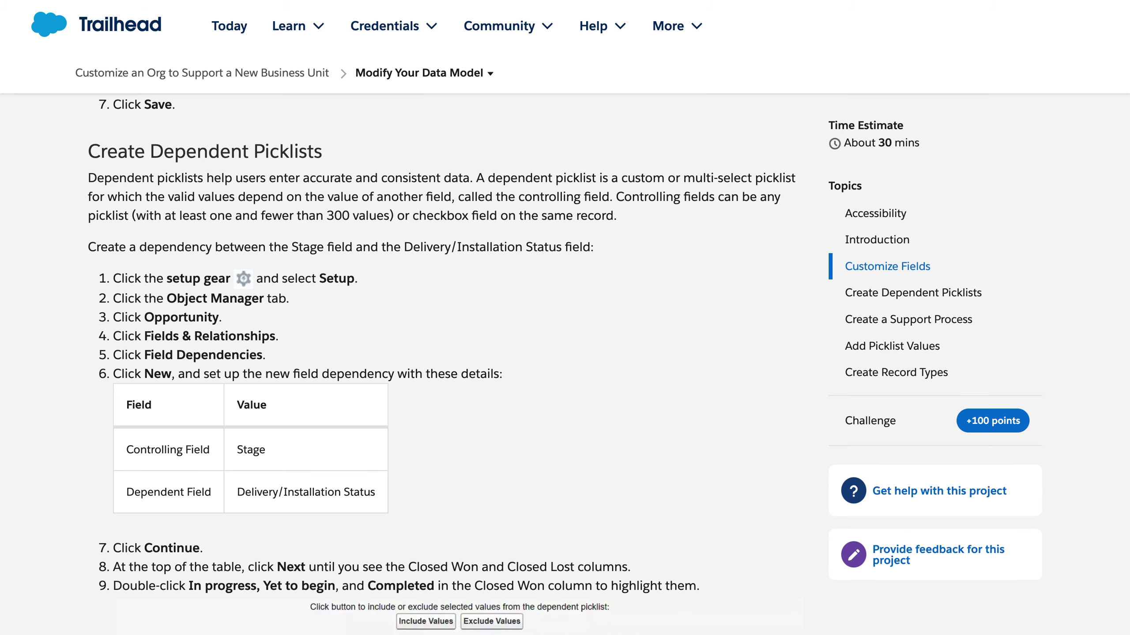
scroll(200, 498, "down", 5)
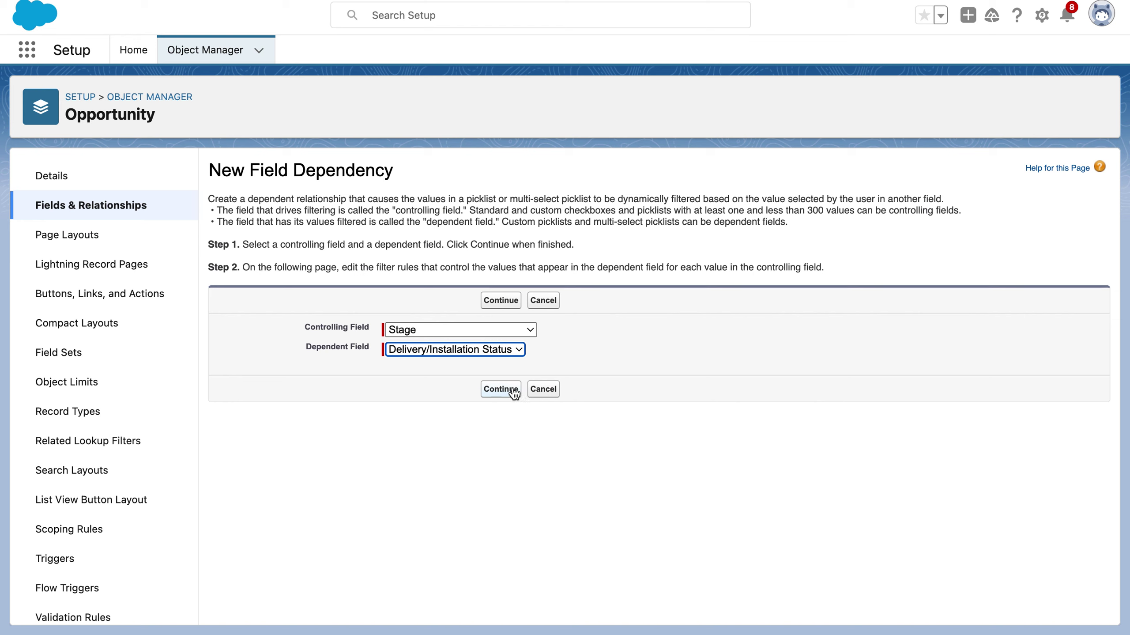
left_click(511, 390)
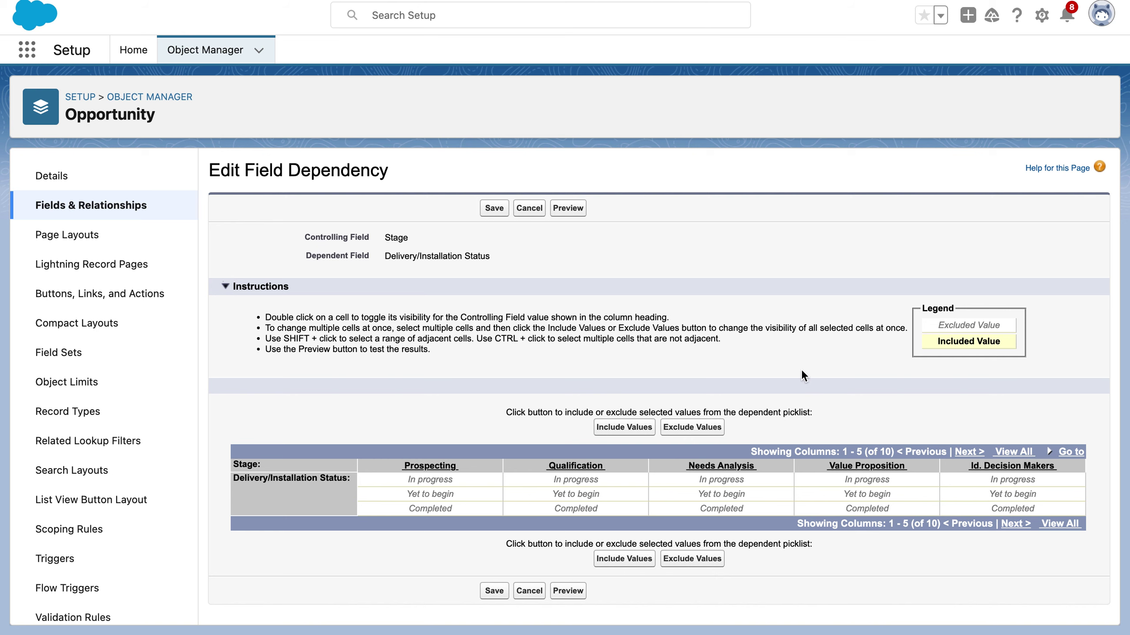
- Include the delivery statuses In progress, Yet to begin and Completed for the Prospecting stage in the dependency table
scroll(802, 371, "down", 1)
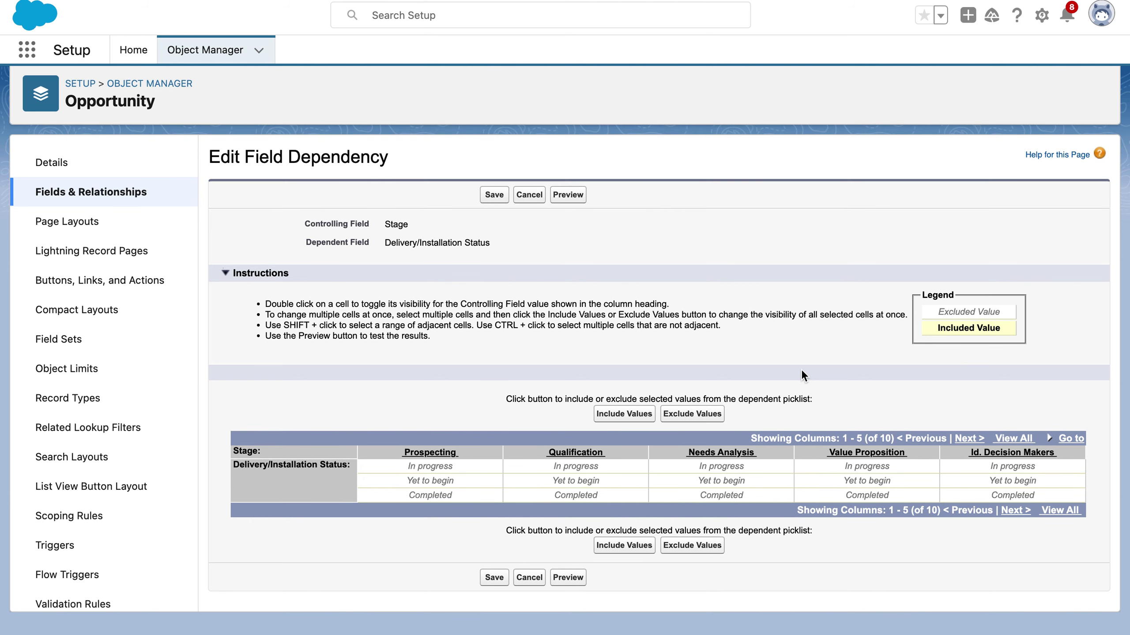
scroll(802, 374, "up", 1)
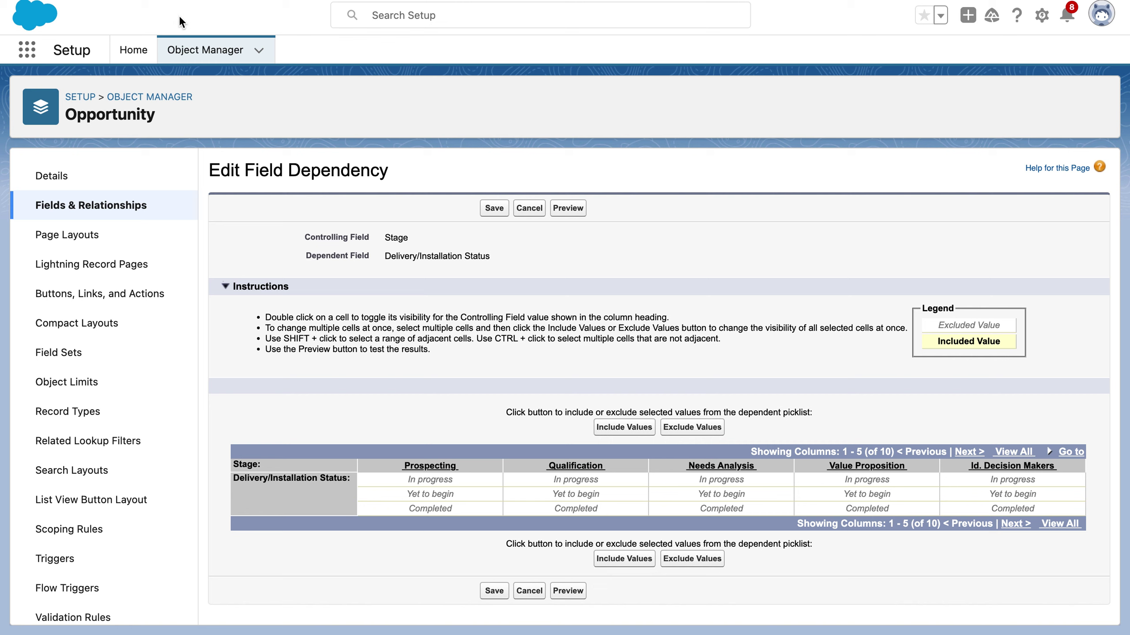
left_click(145, 0)
double_click(440, 480)
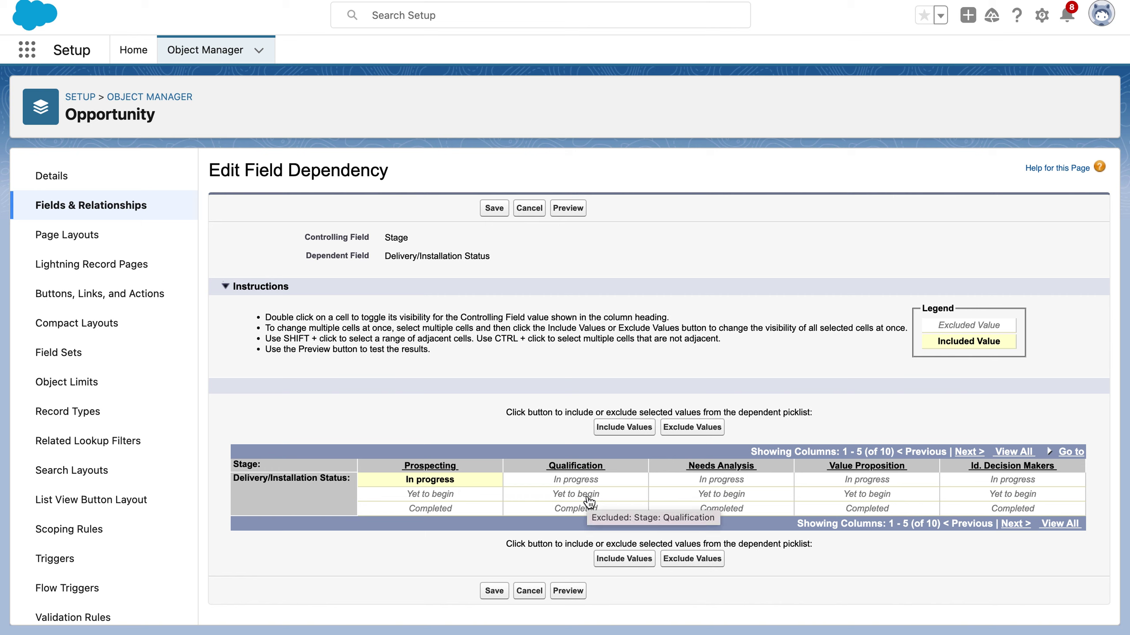
double_click(452, 494)
double_click(453, 508)
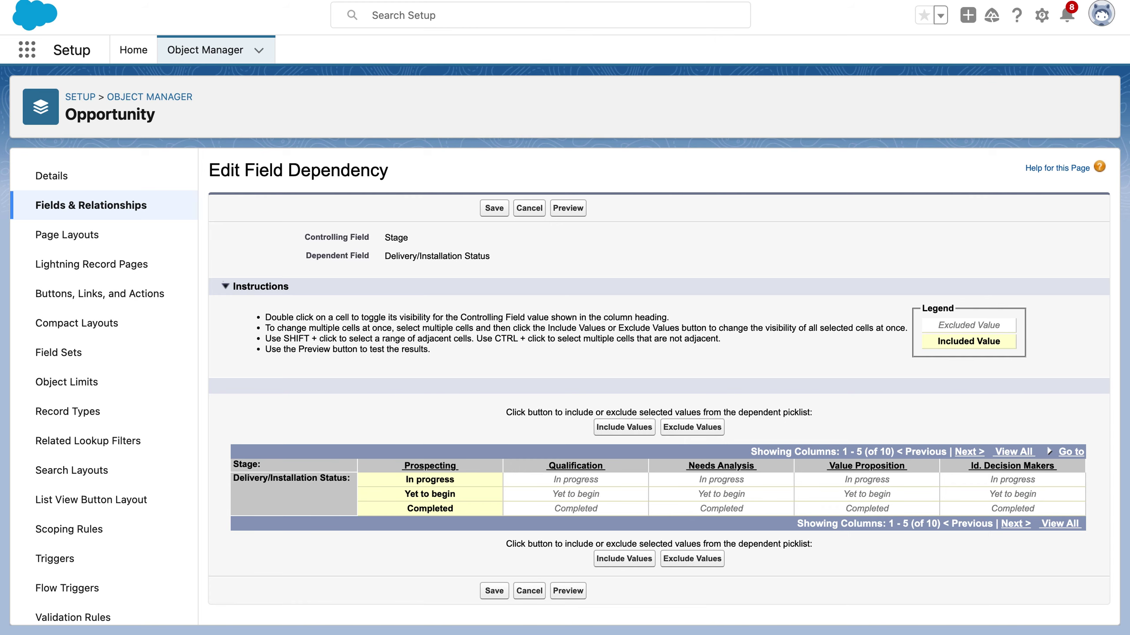
left_click(645, 559)
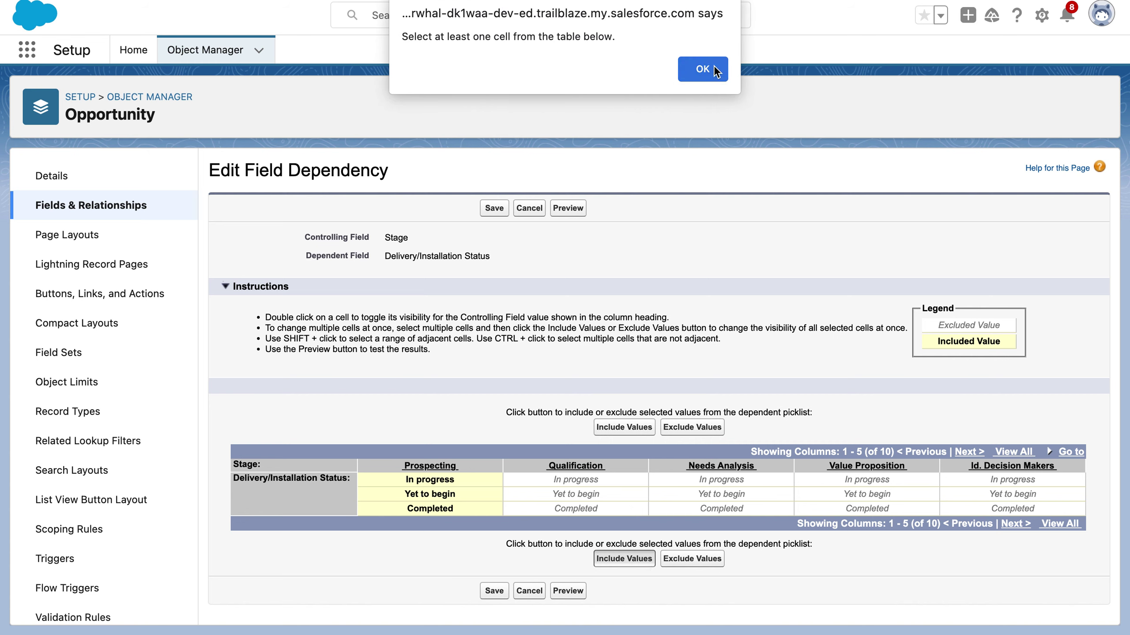
left_click(714, 68)
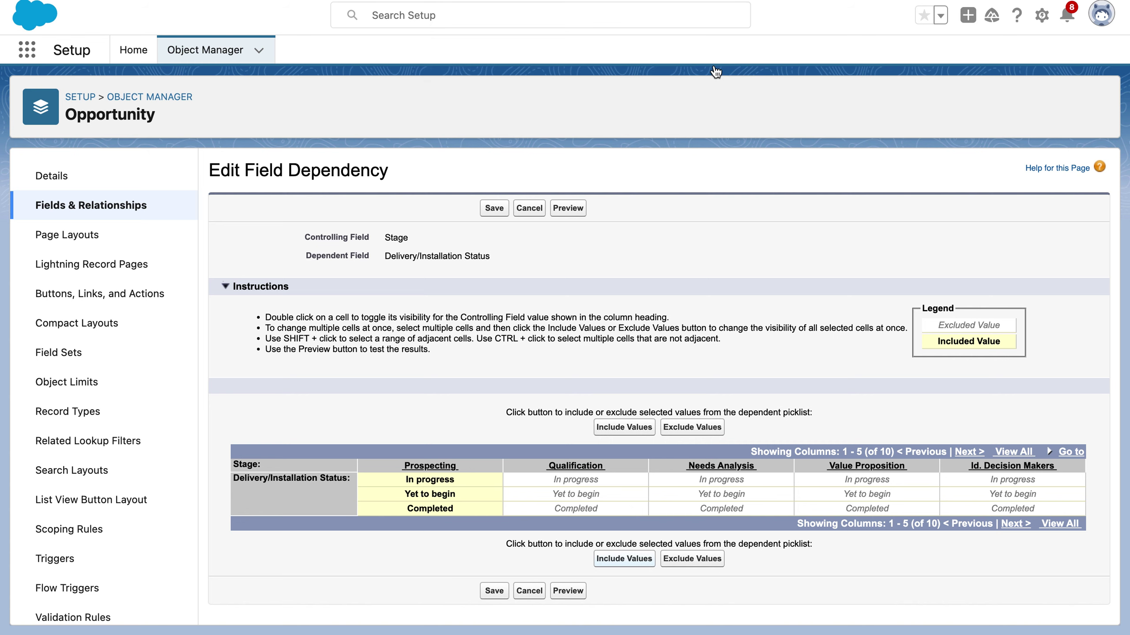
- Preview the field dependency, check the Trailhead instructions, and save the dependency, accepting the warning
left_click(567, 591)
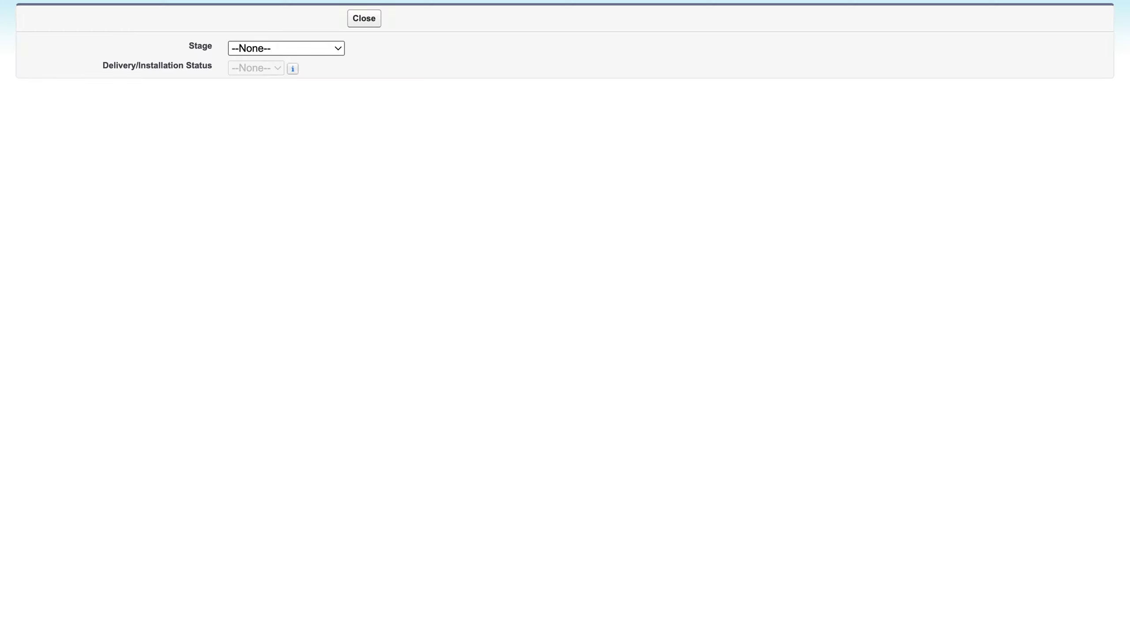
left_click(263, 50)
left_click(179, 134)
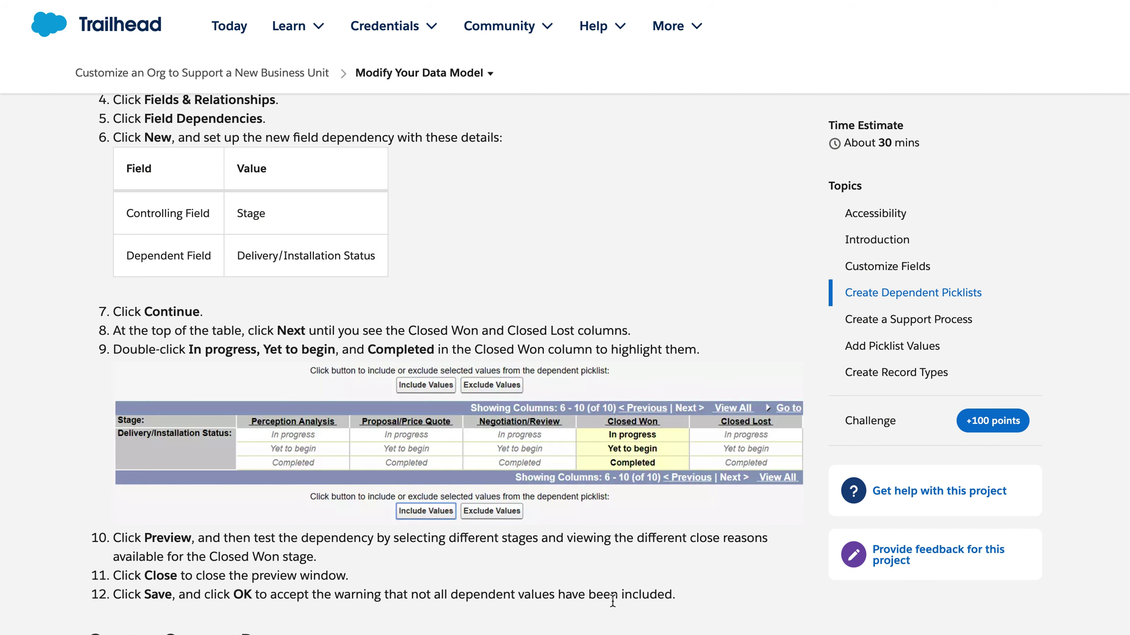
scroll(218, 571, "down", 2)
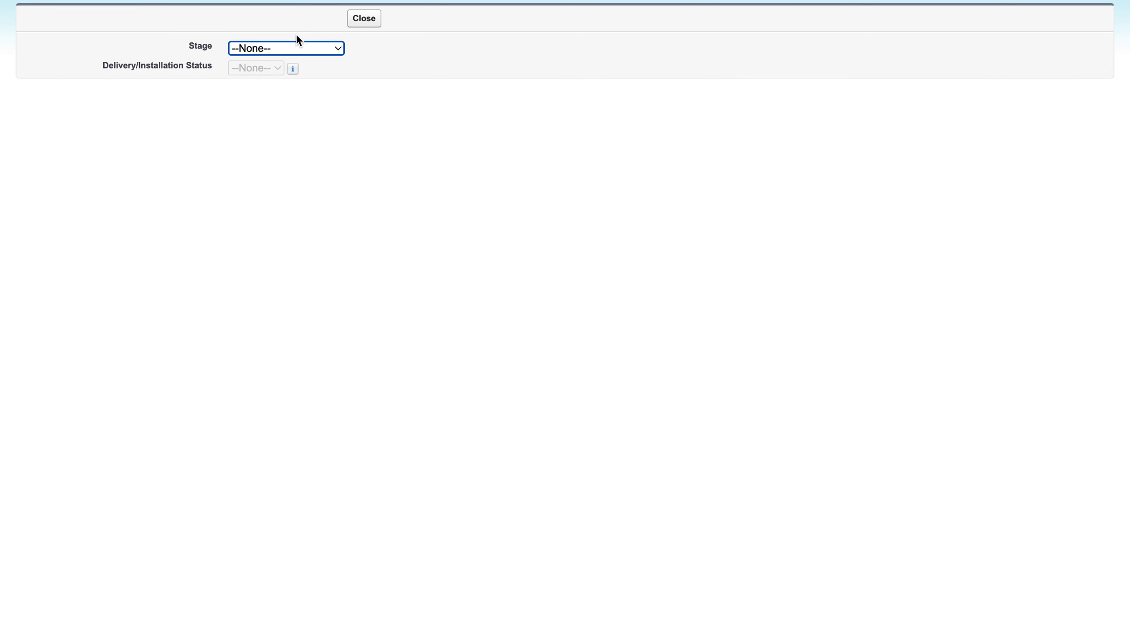
left_click(358, 23)
left_click(493, 208)
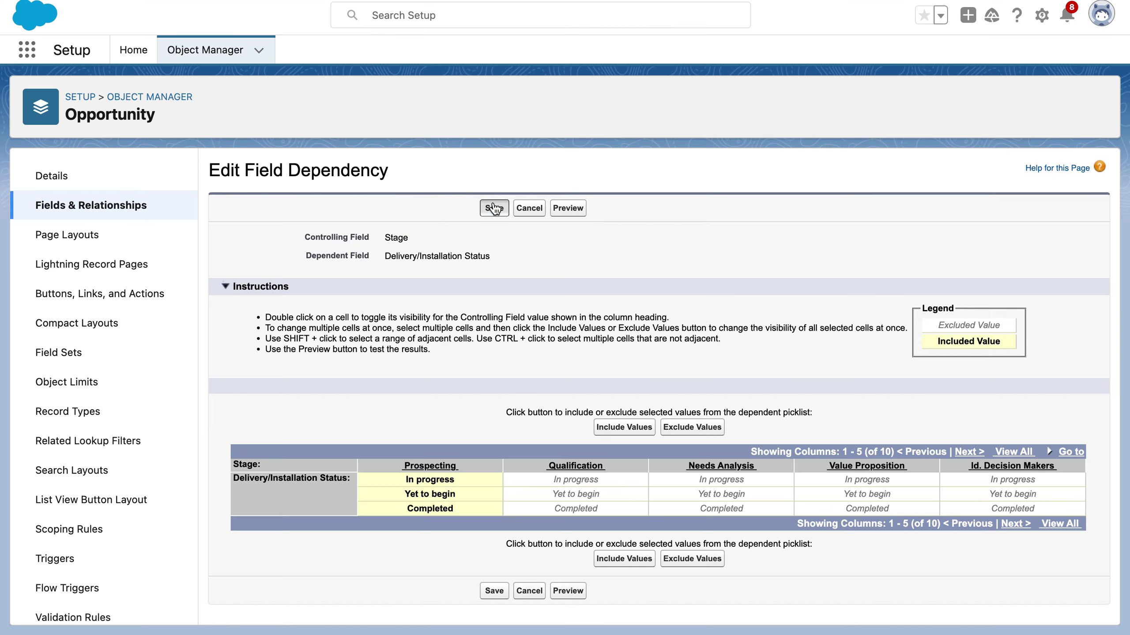
left_click(711, 84)
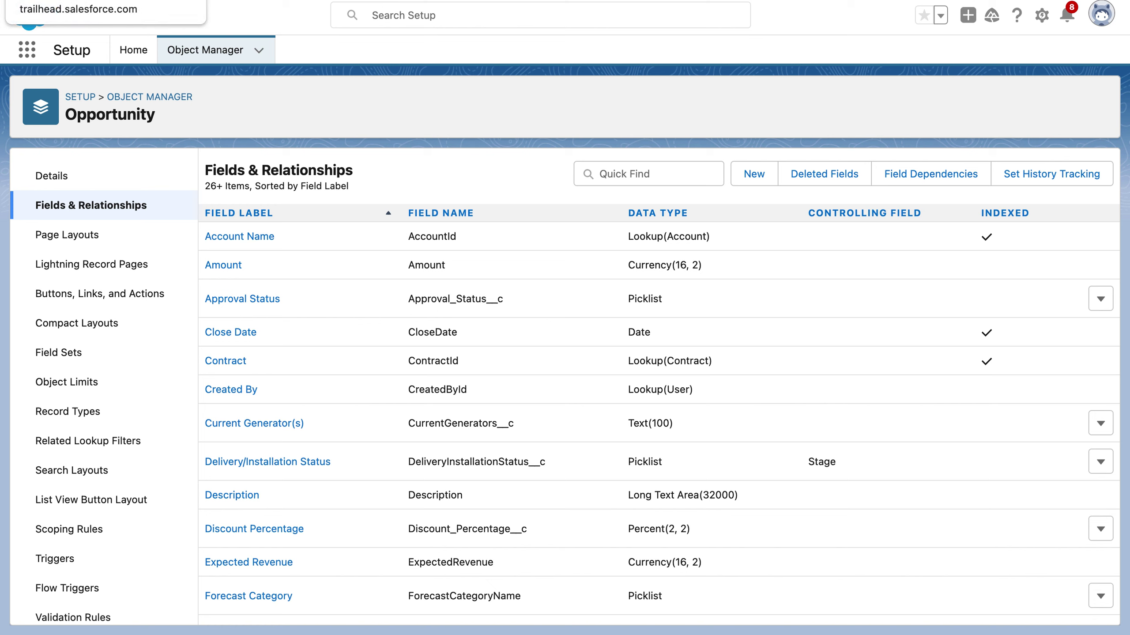
- Read Trailhead's Create a Support Process instructions and open Support Processes in Salesforce Setup by searching for "support"
left_click(89, 1)
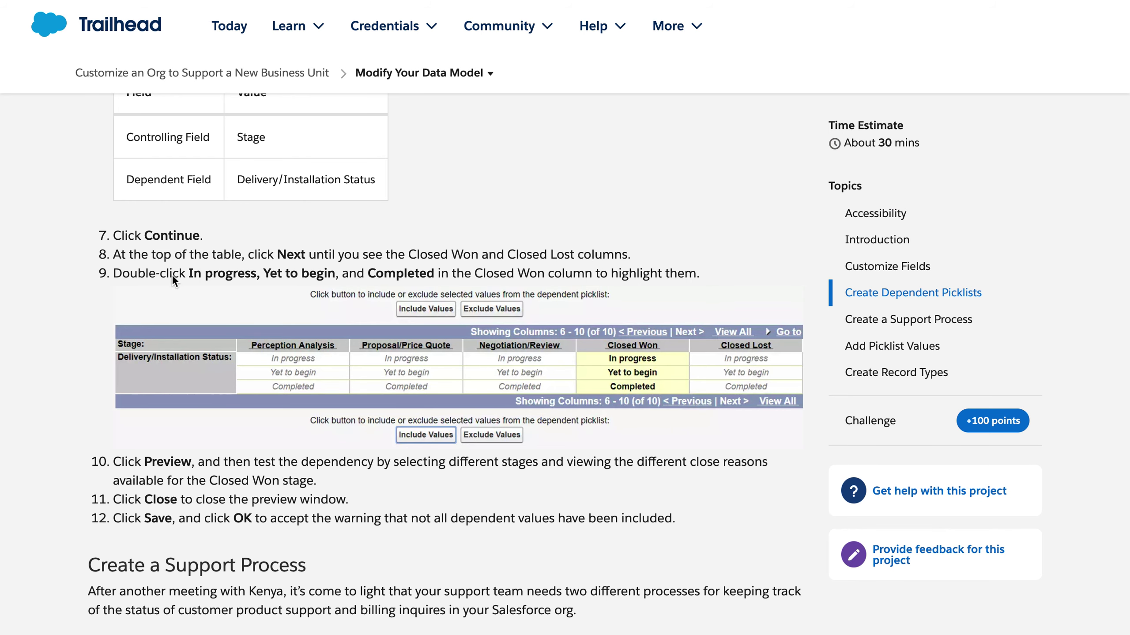
scroll(257, 515, "down", 5)
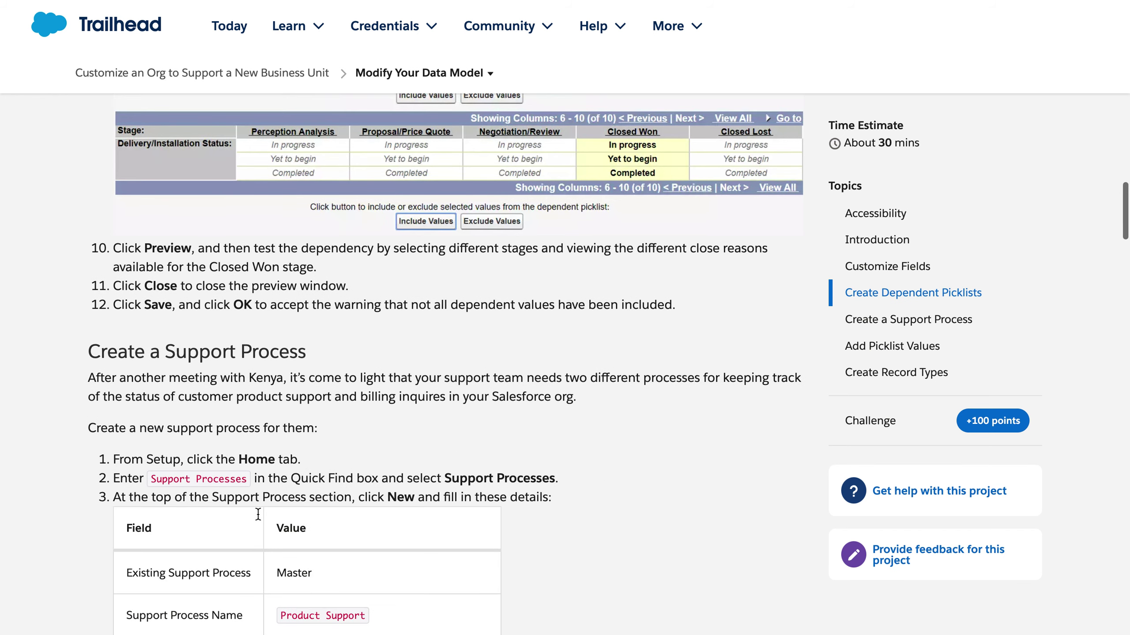
scroll(258, 515, "down", 4)
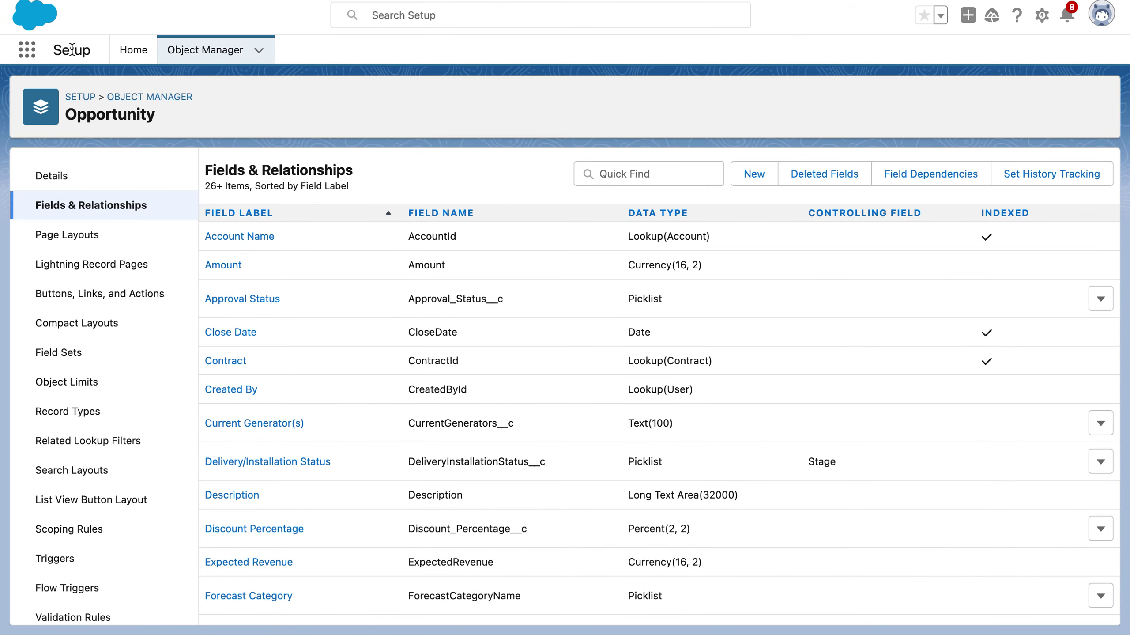
left_click(27, 50)
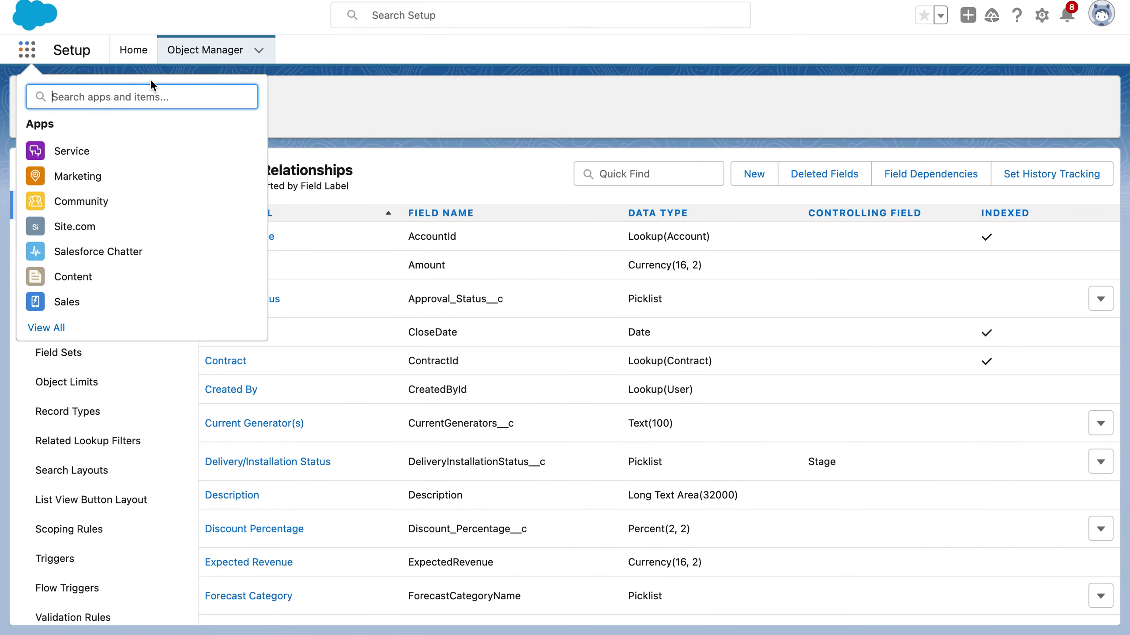
left_click(134, 50)
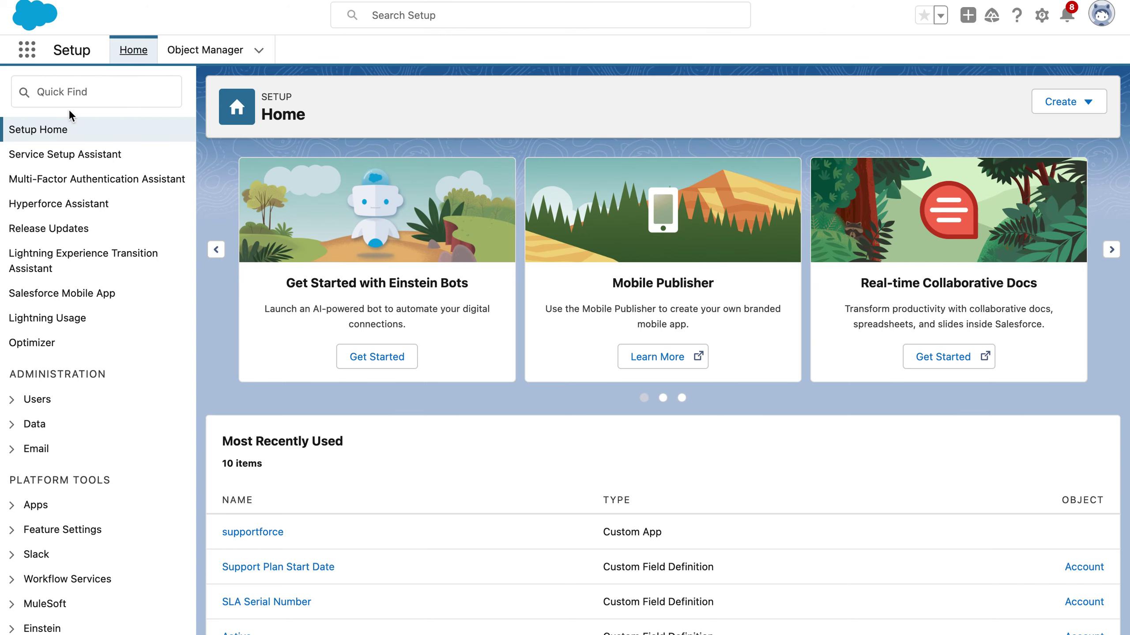
left_click(69, 96)
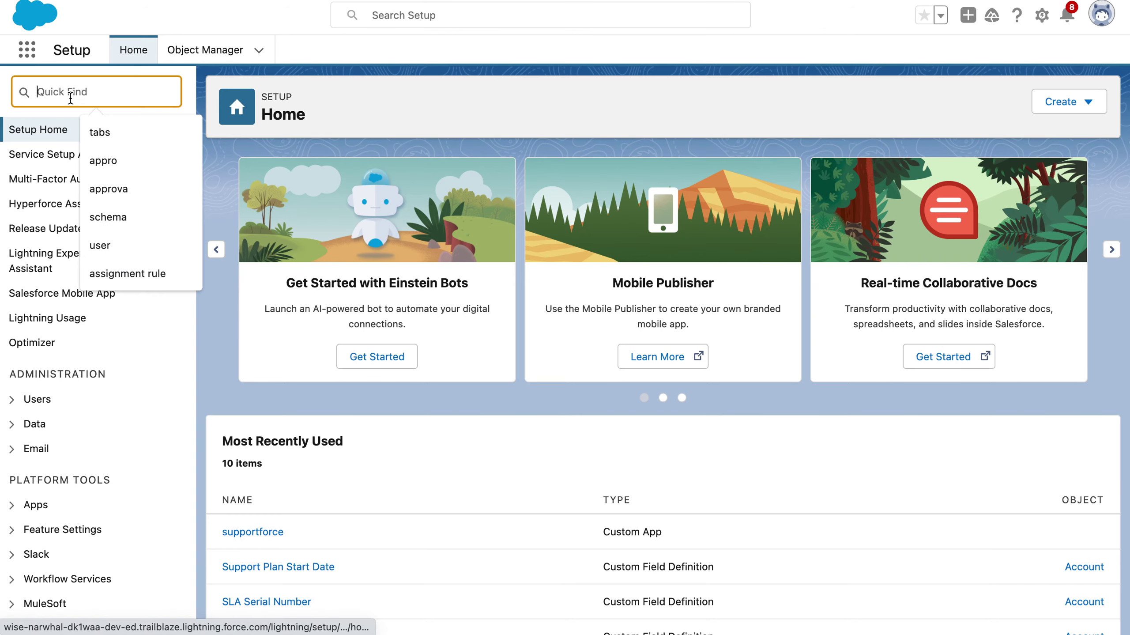
type("s")
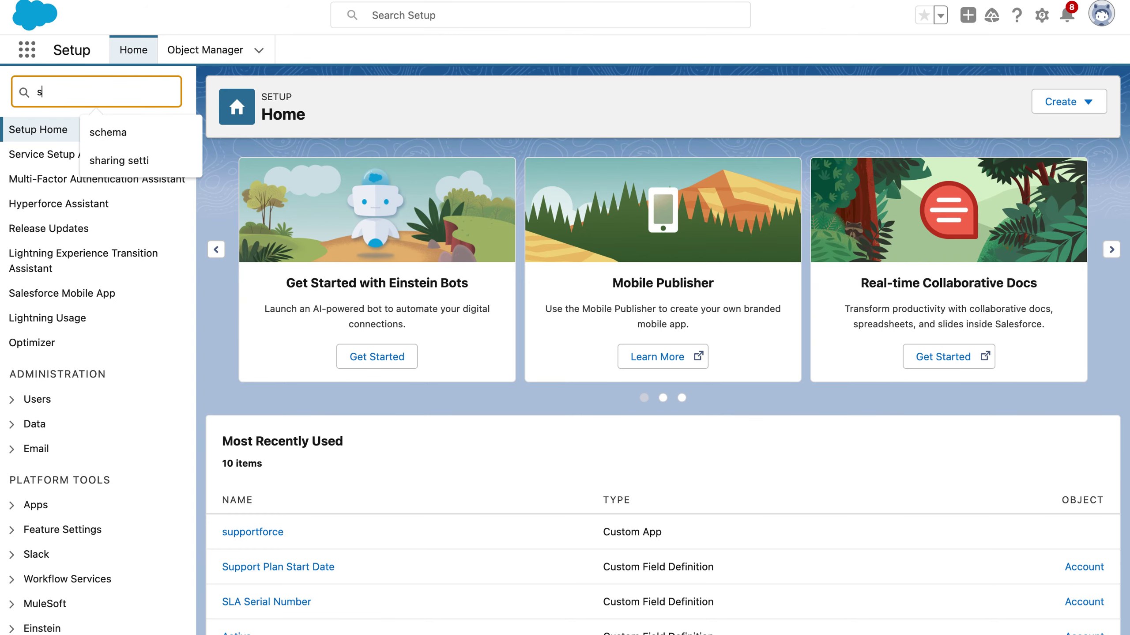
type("upport")
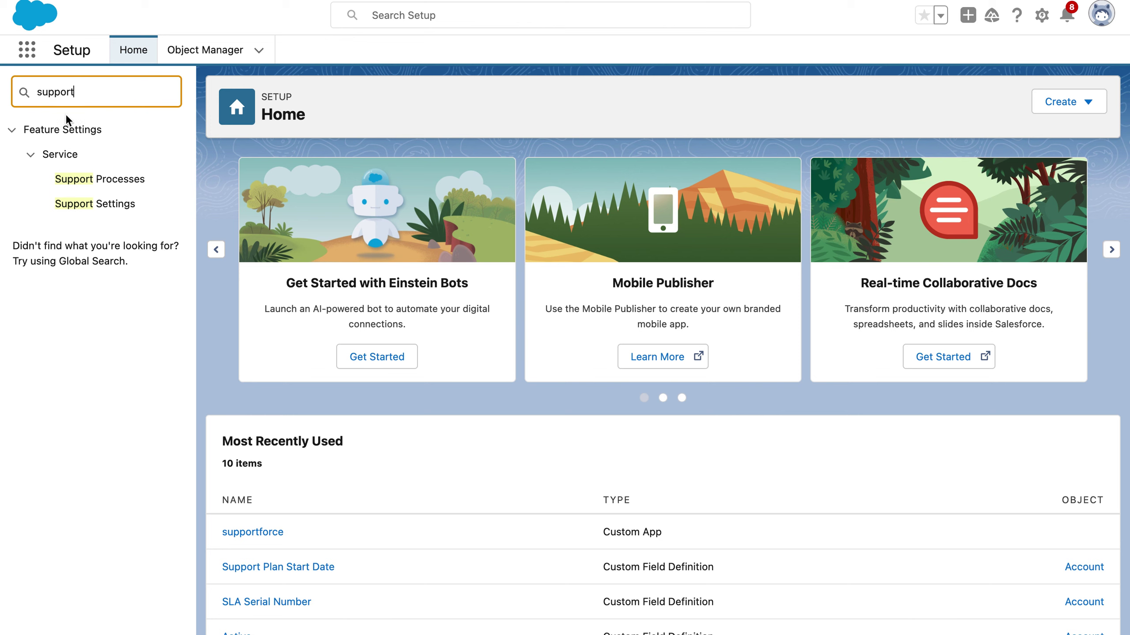
left_click(79, 179)
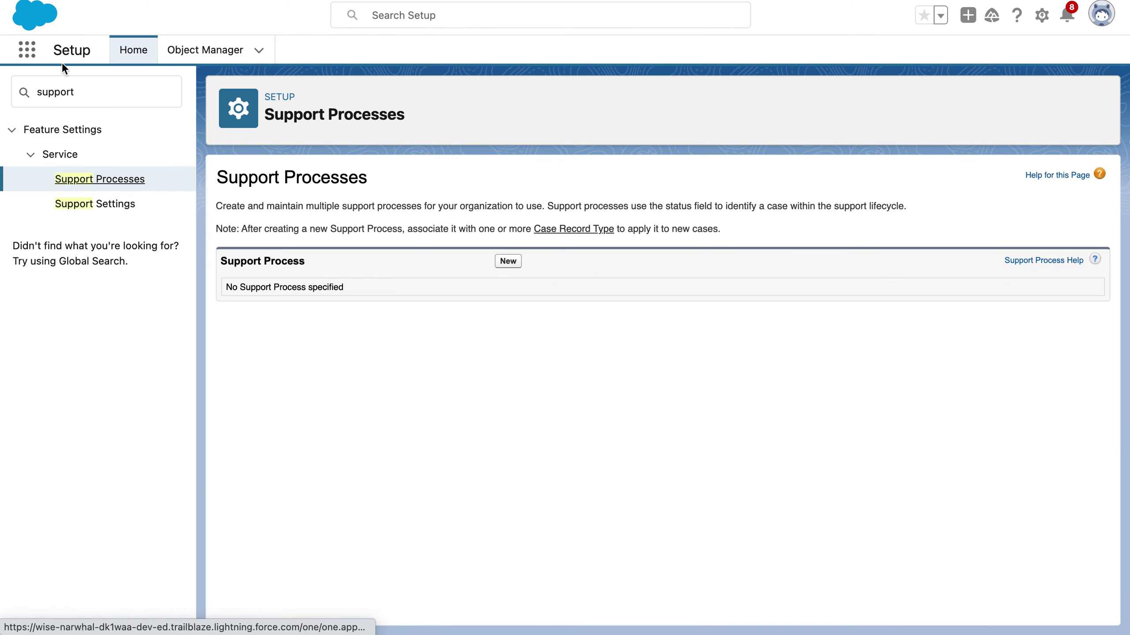
- Start a new support process based on Master and name it Product Support, copying the name from the Trailhead instructions
key("ctrl+Tab")
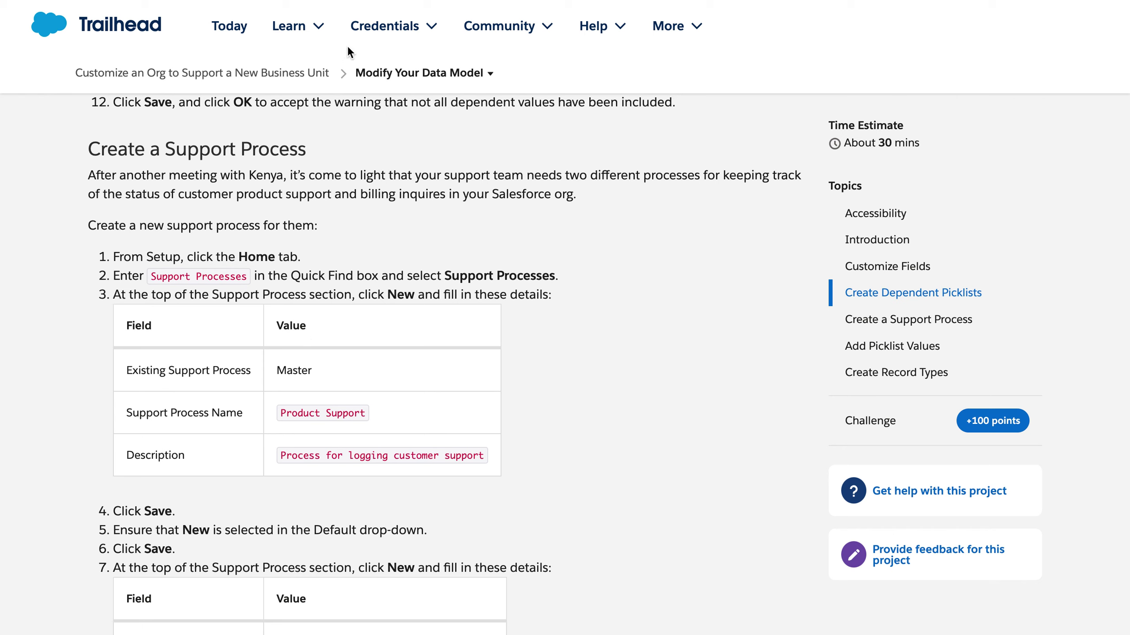
key("ctrl+shift+Tab")
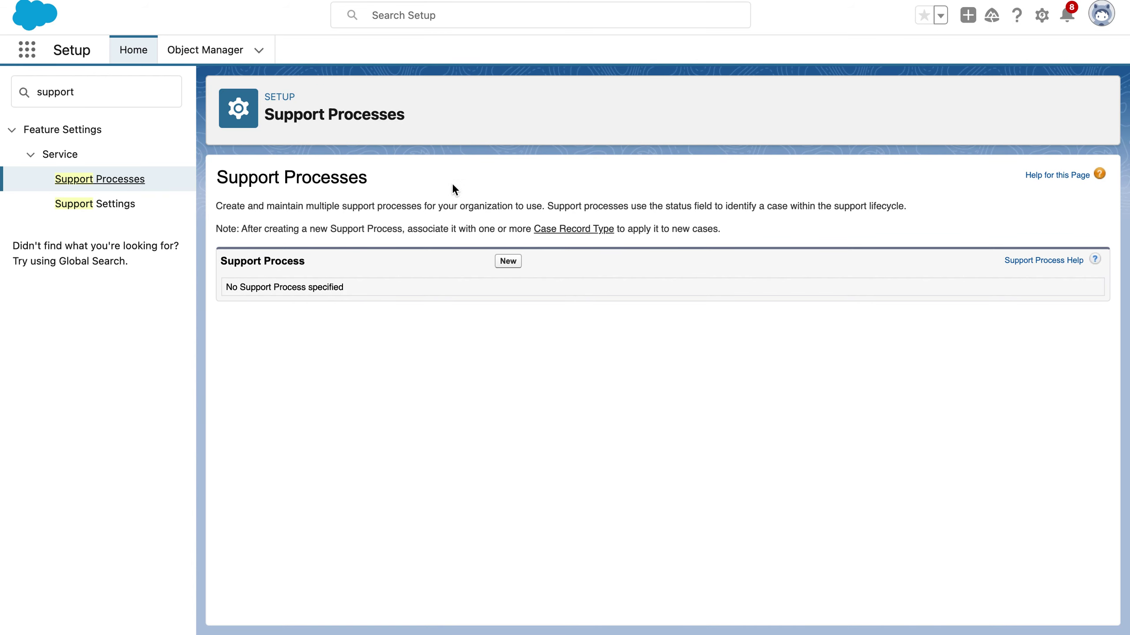
left_click(507, 261)
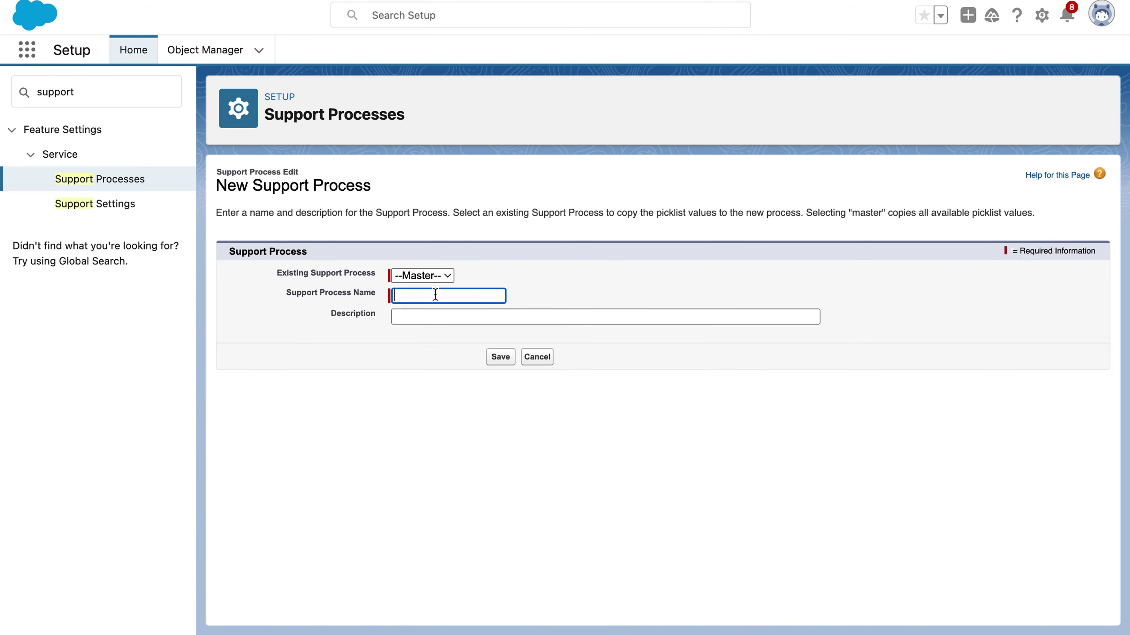
key("ctrl+Tab")
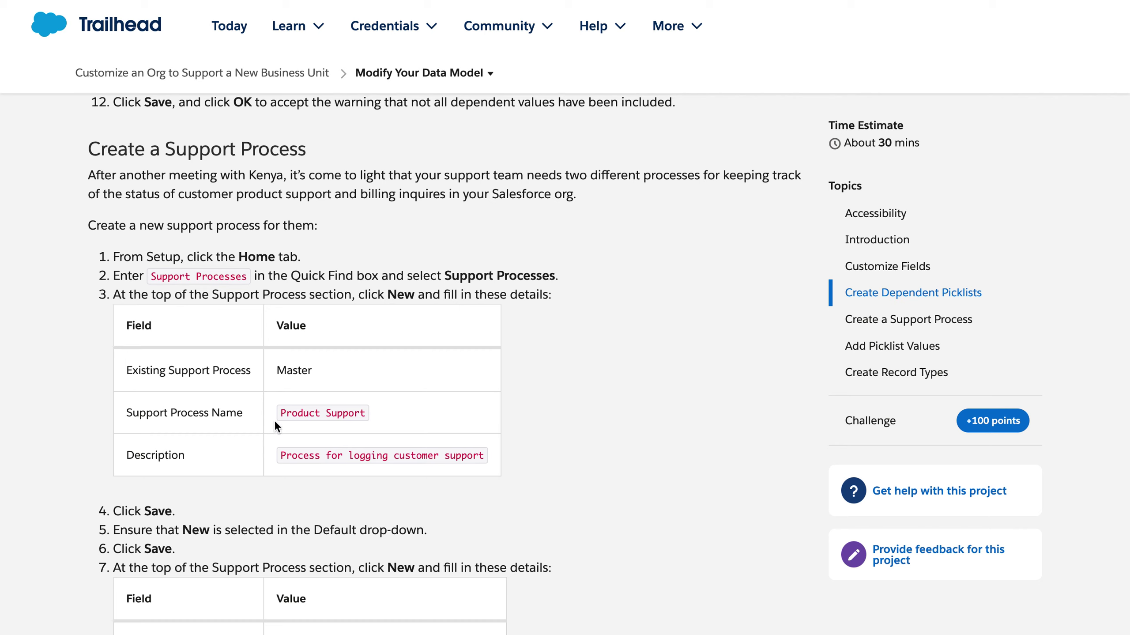
left_click_drag(279, 416, 387, 415)
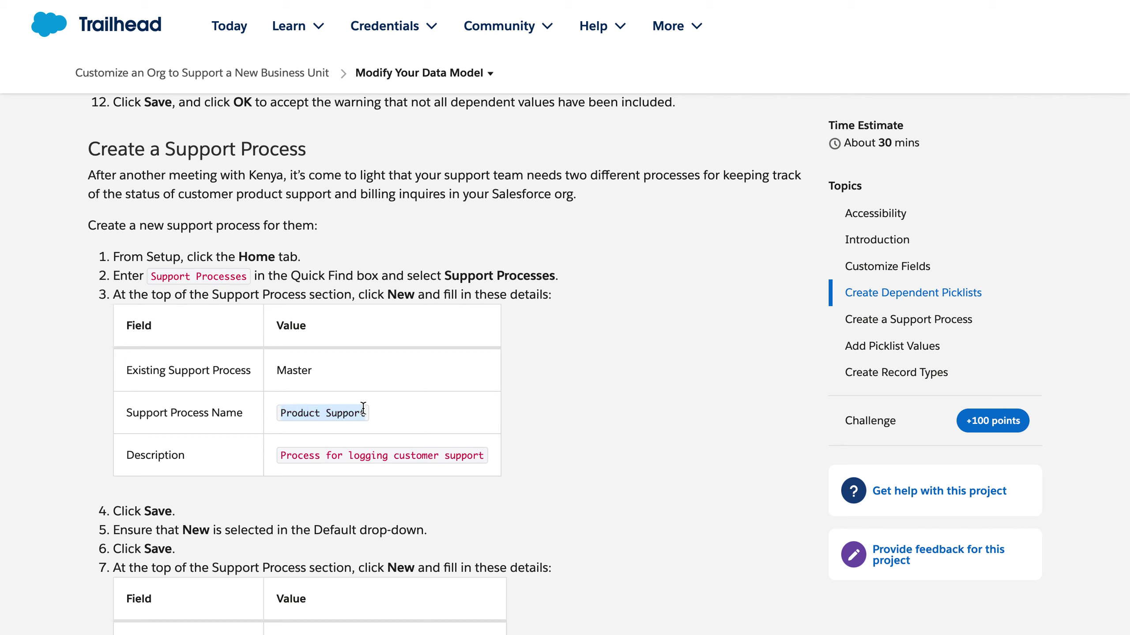
left_click(290, 405)
left_click_drag(277, 408, 416, 425)
right_click(350, 411)
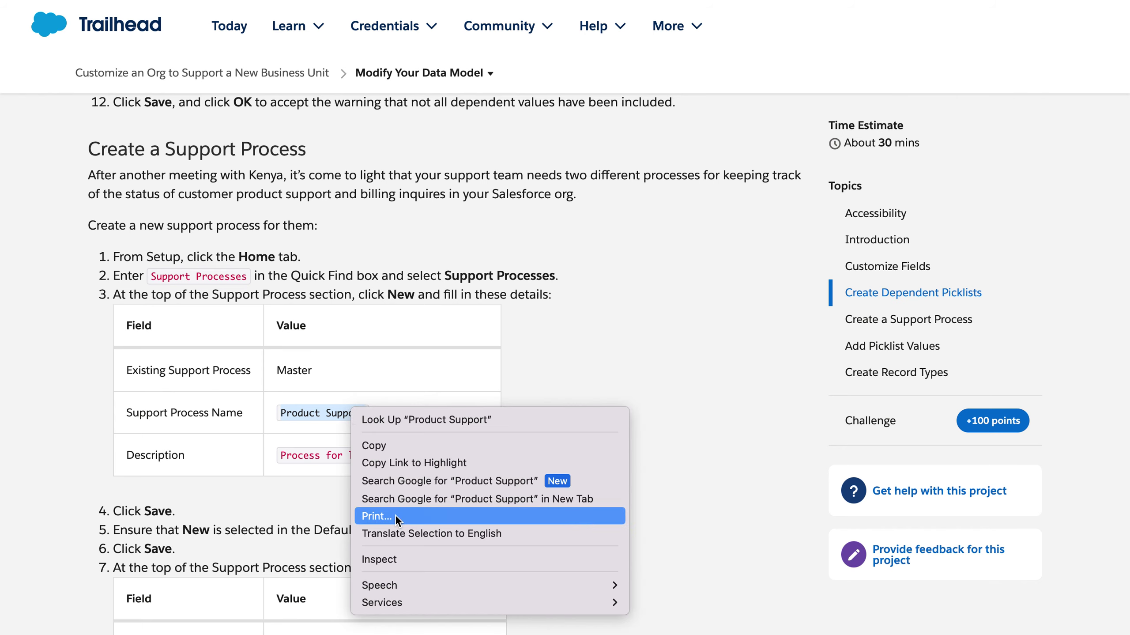
left_click(401, 446)
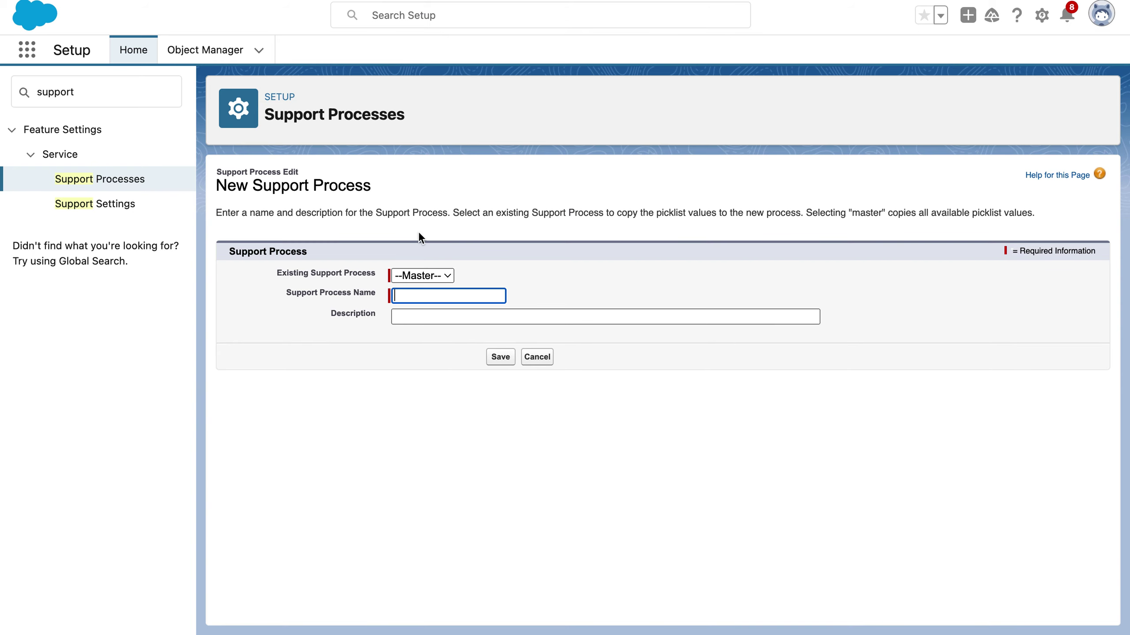
right_click(427, 296)
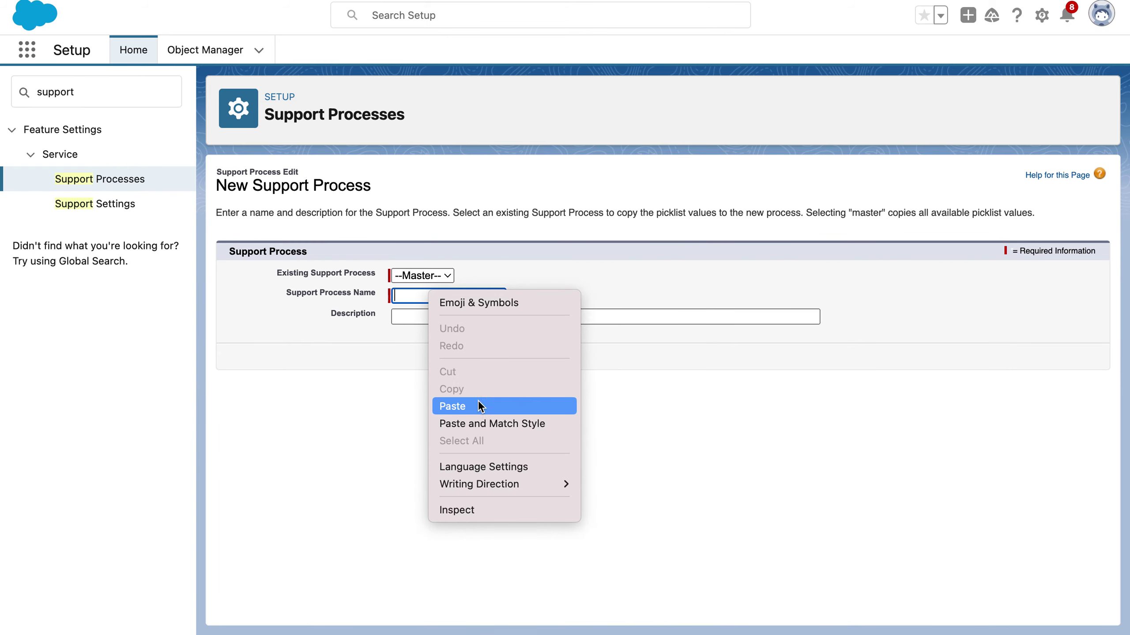
left_click(452, 405)
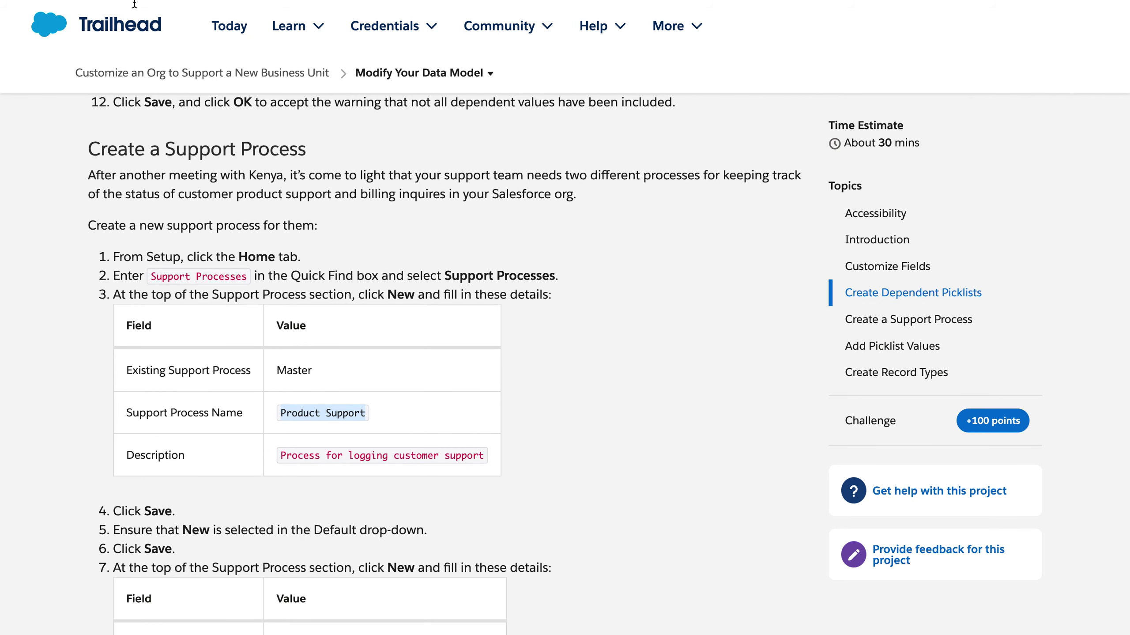
- Fill in the Product Support process description as "Process for logging customer support", copied from the Trailhead instructions
left_click_drag(283, 455, 481, 458)
right_click(480, 458)
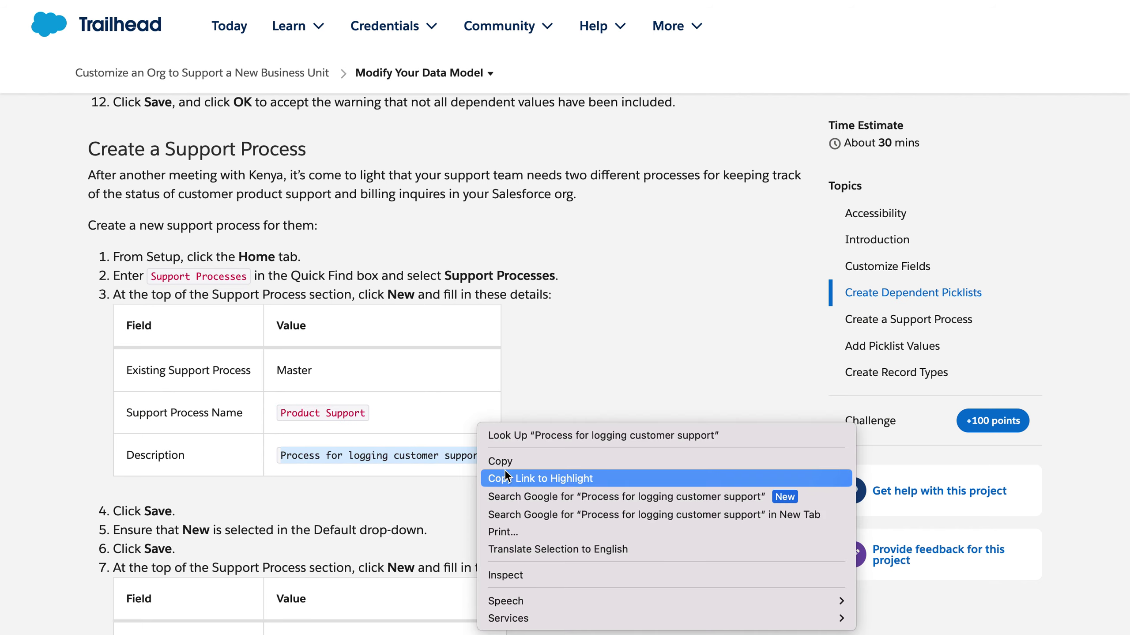
left_click(514, 459)
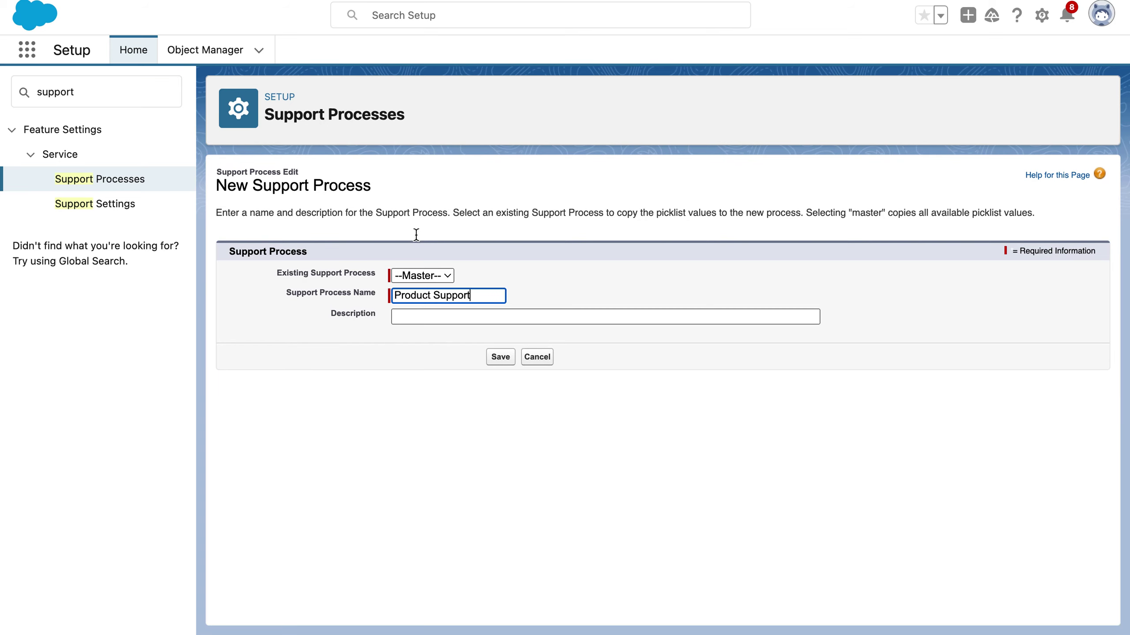
right_click(437, 315)
left_click(475, 430)
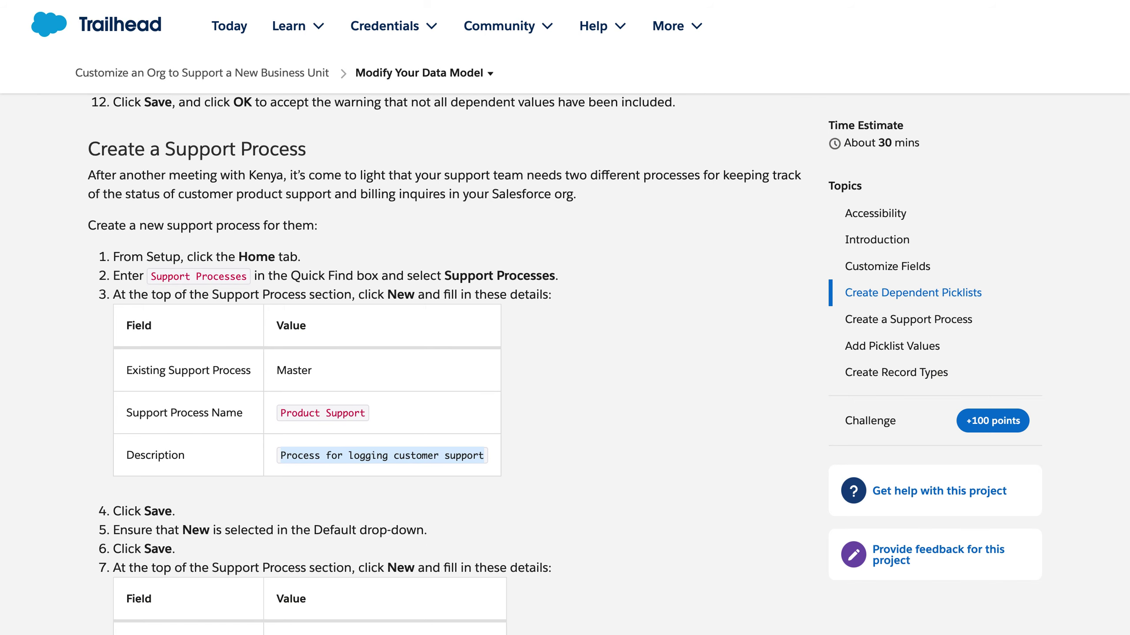
- Check the remaining Trailhead instructions and save the Product Support process with New as the default case status
scroll(401, 398, "down", 5)
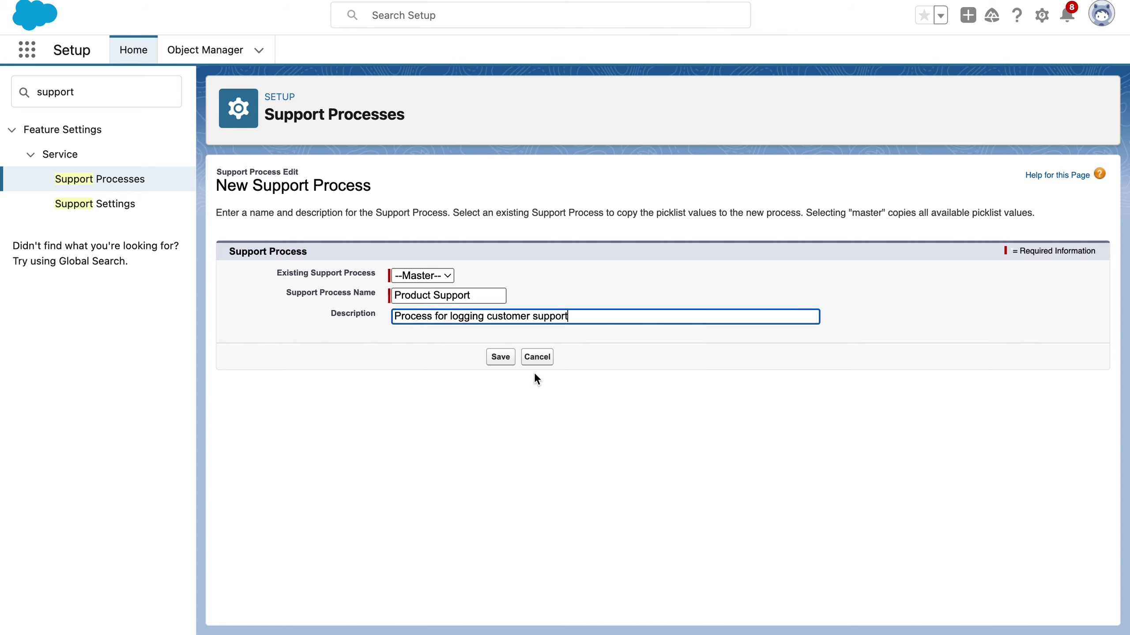
left_click(510, 359)
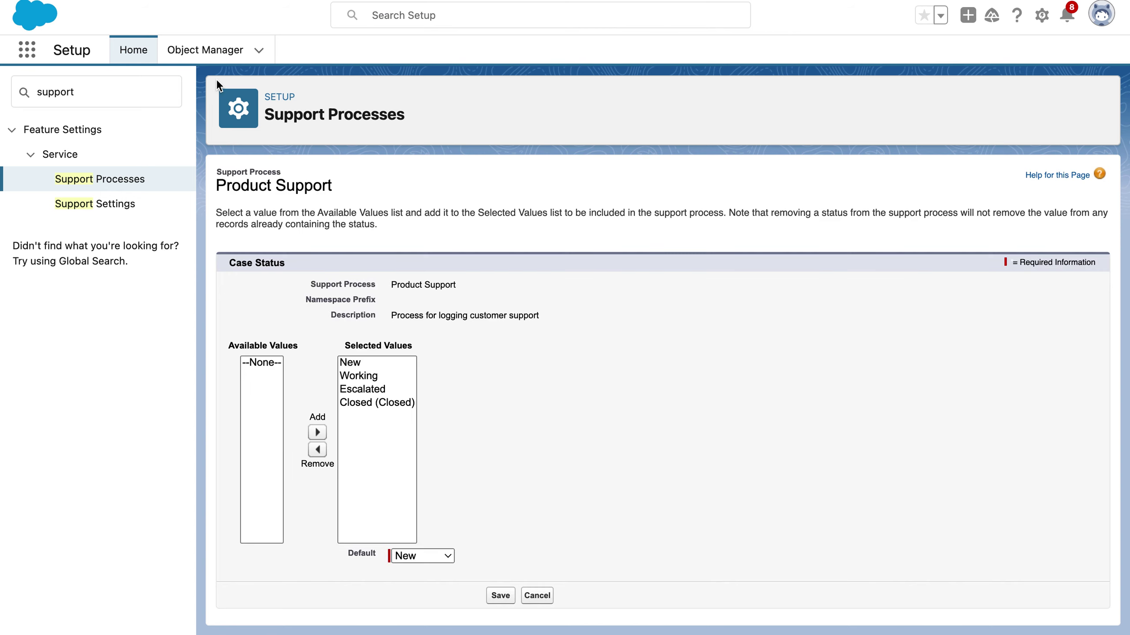
left_click(165, 5)
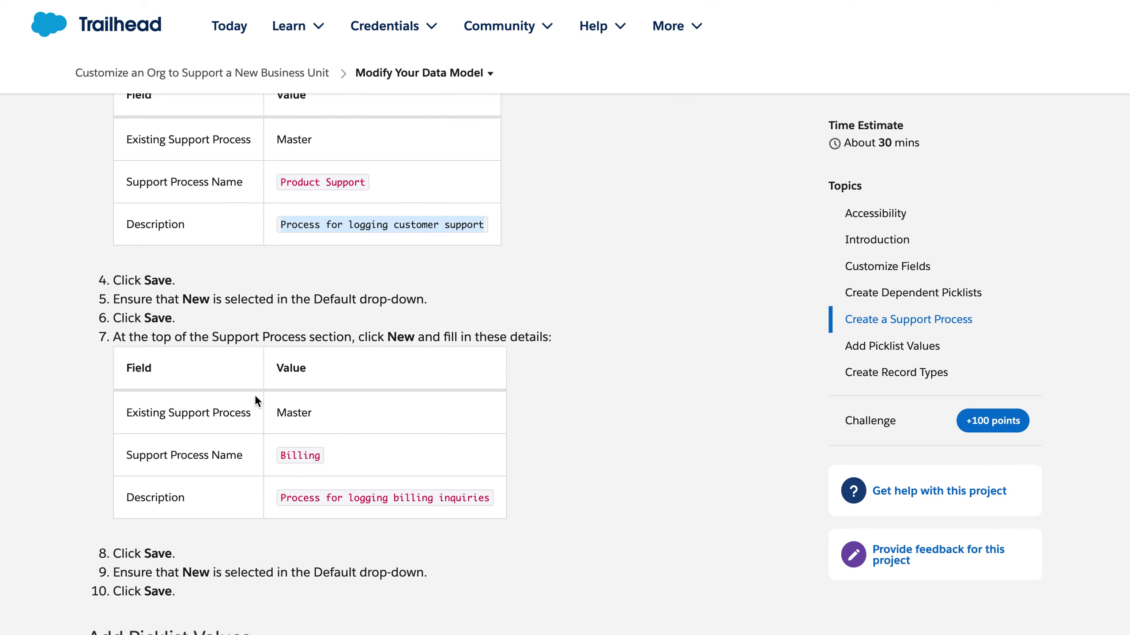
scroll(249, 399, "down", 3)
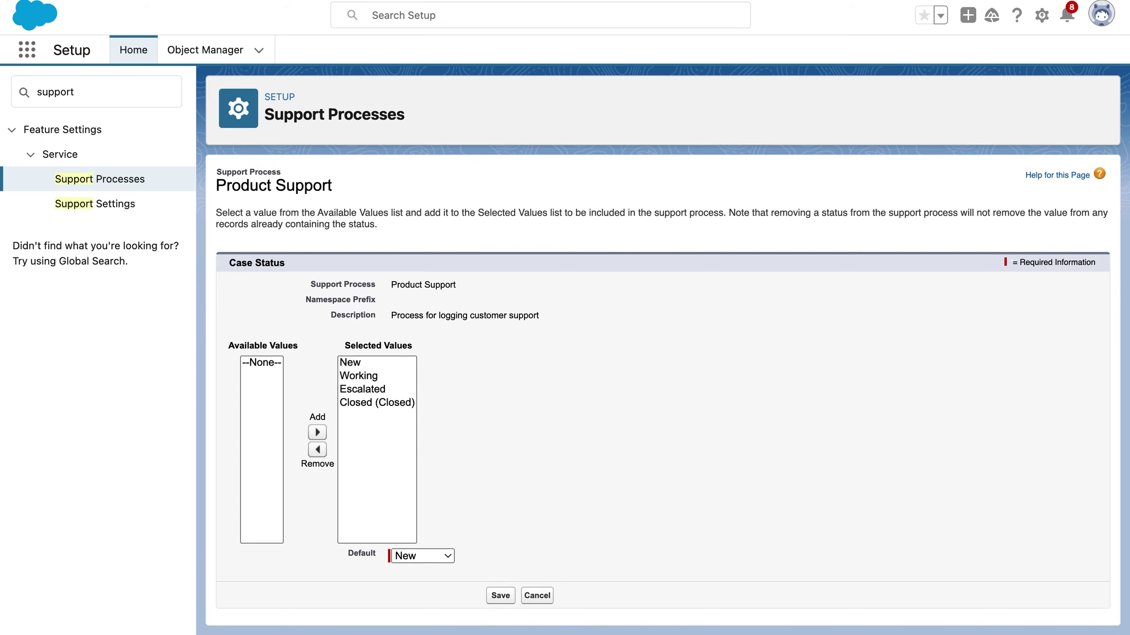
left_click(497, 593)
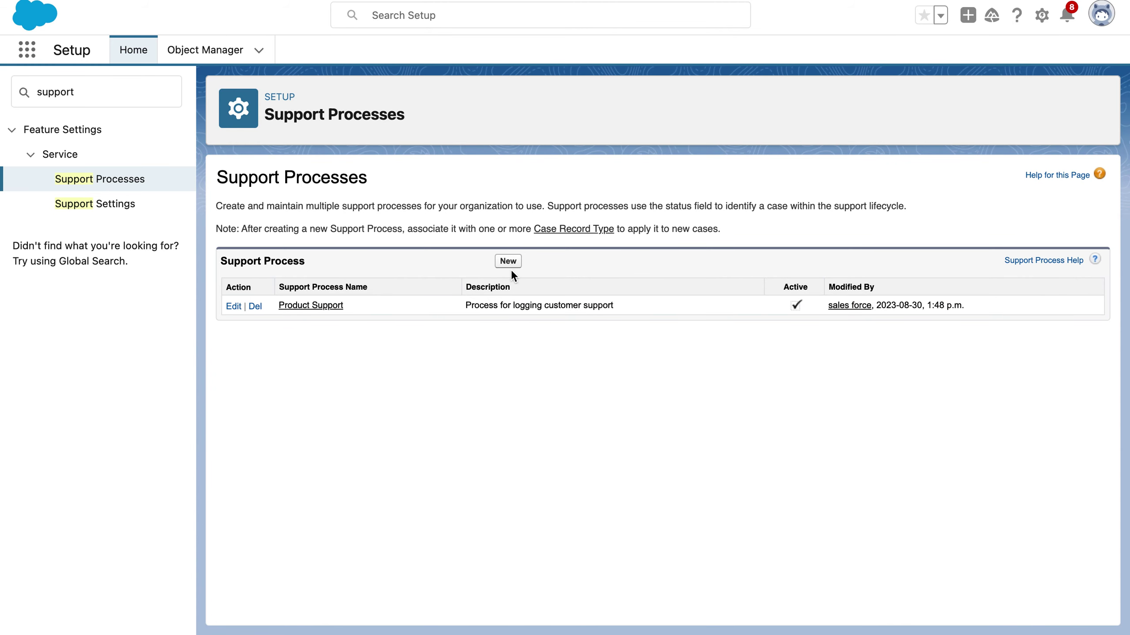
- Start a second support process based on Master and name it Billing, copying the name from Trailhead
left_click(509, 261)
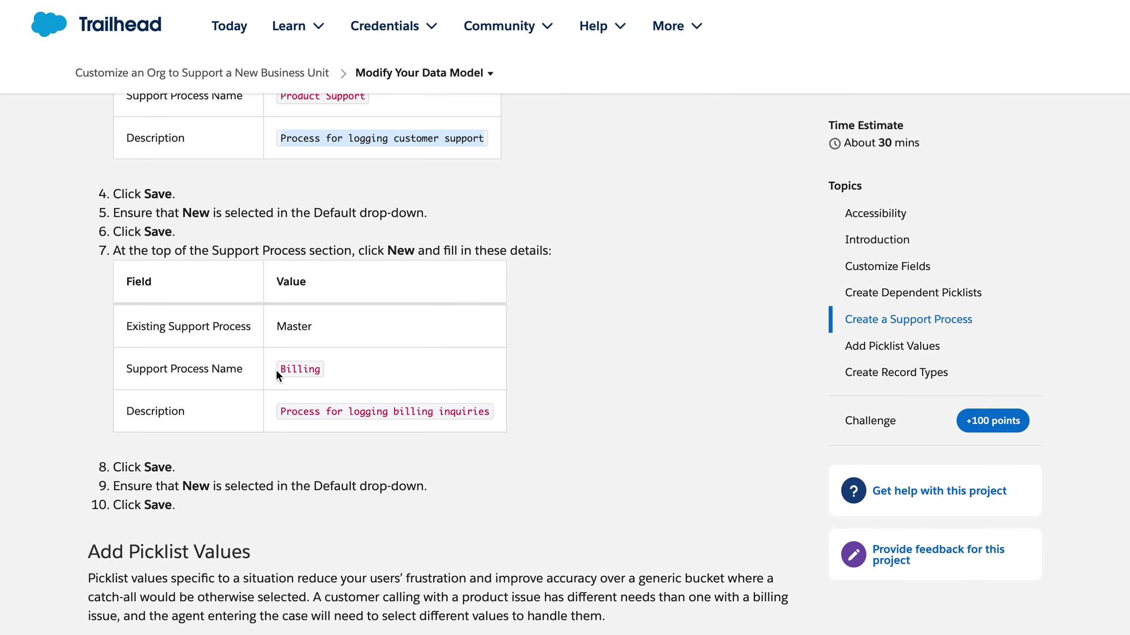
left_click_drag(278, 370, 360, 370)
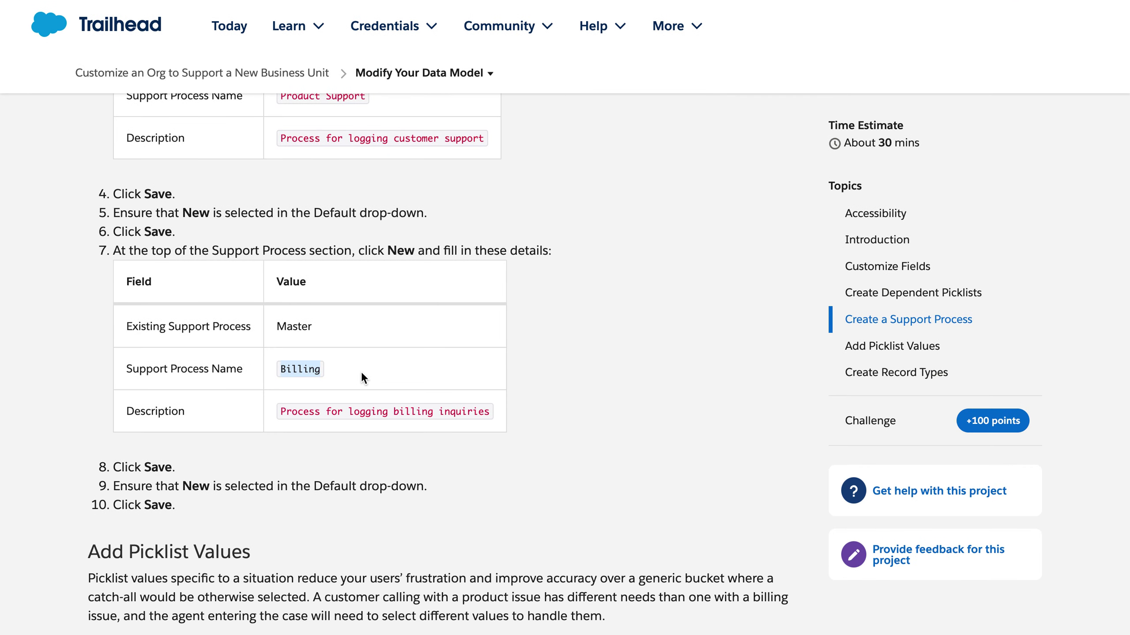
right_click(286, 373)
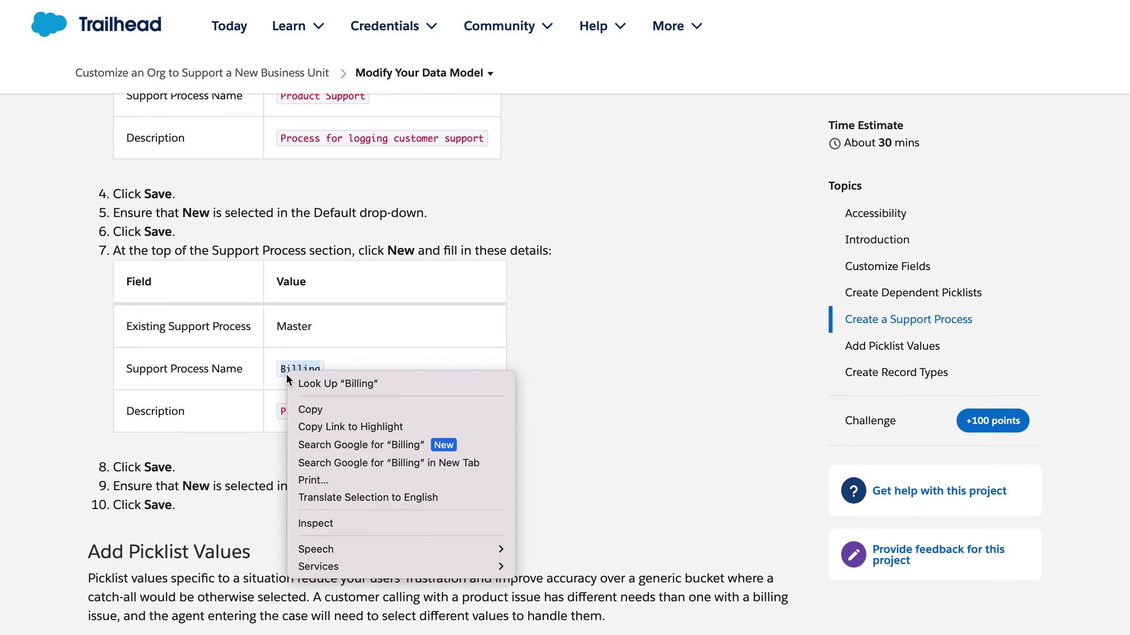
left_click(326, 409)
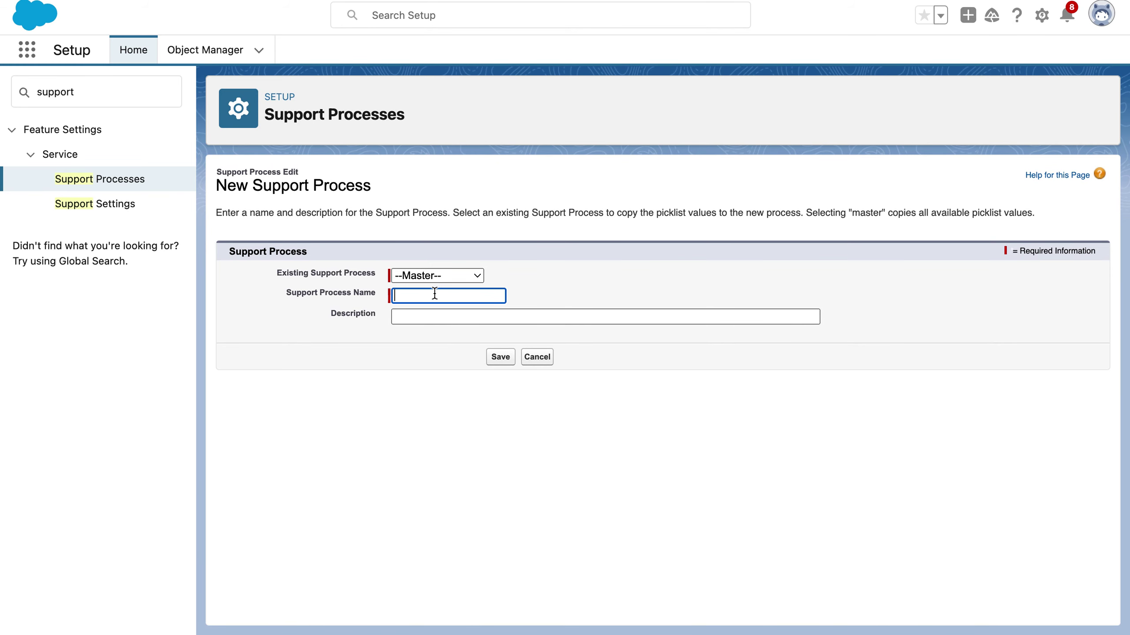
right_click(434, 294)
left_click(474, 405)
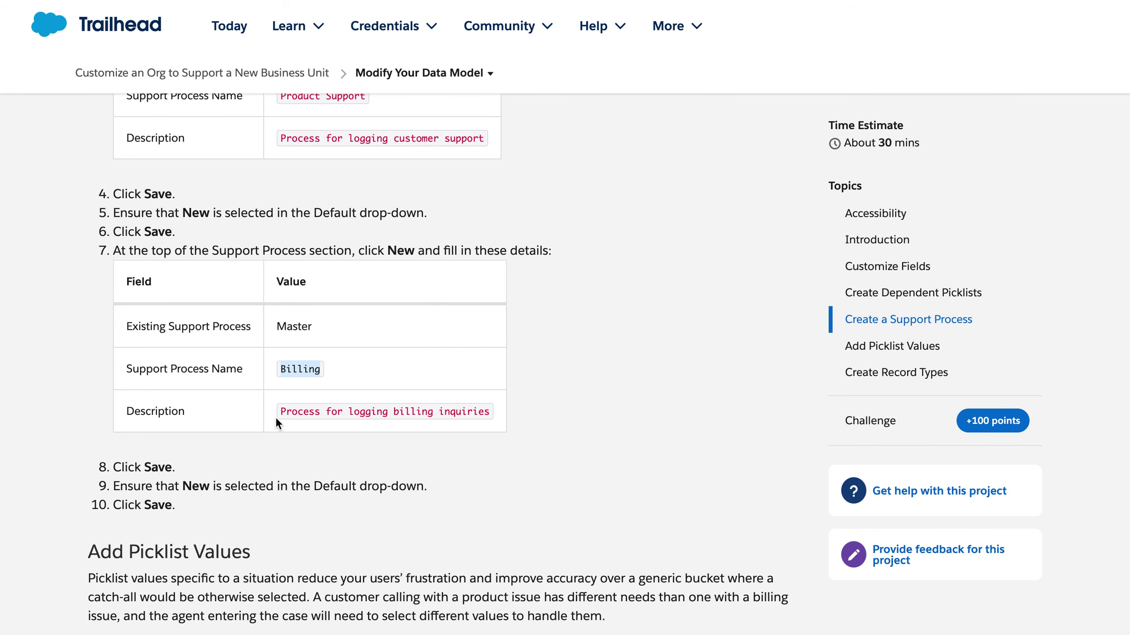
- Fill in the Billing process description as "Process for logging billing inquiries", copied from Trailhead
left_click_drag(280, 411, 439, 428)
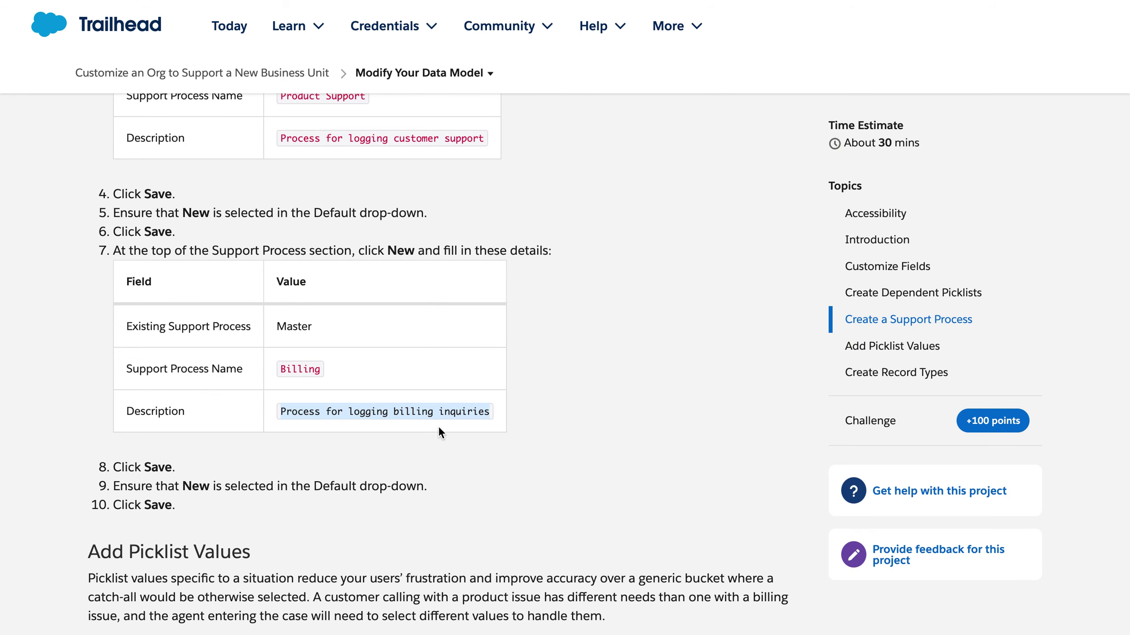
right_click(465, 409)
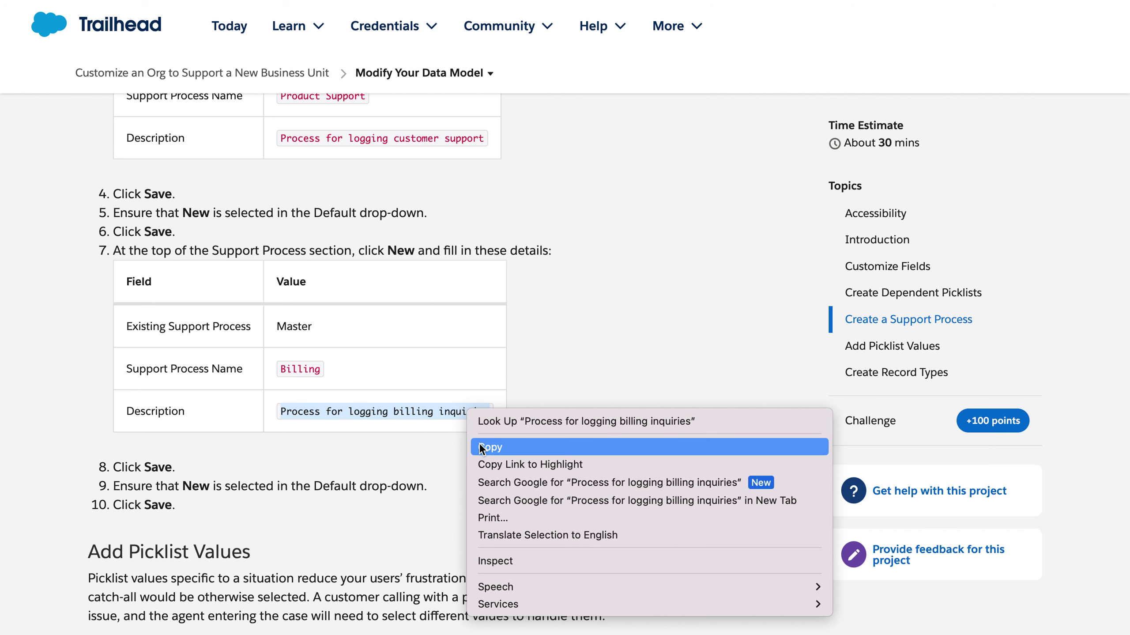
left_click(474, 447)
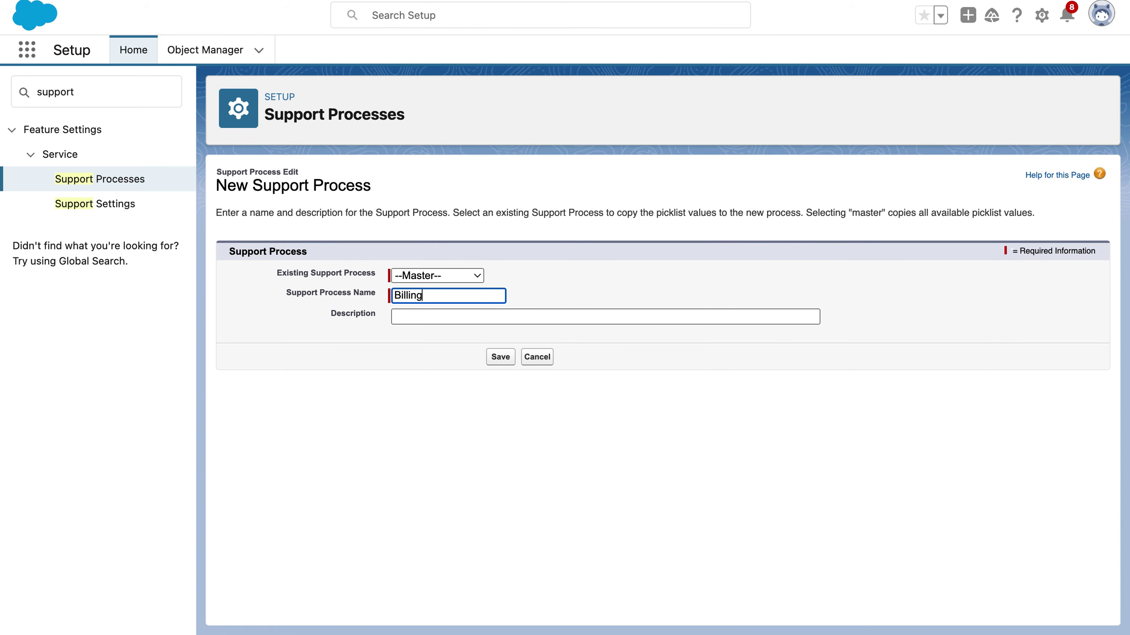
left_click(415, 315)
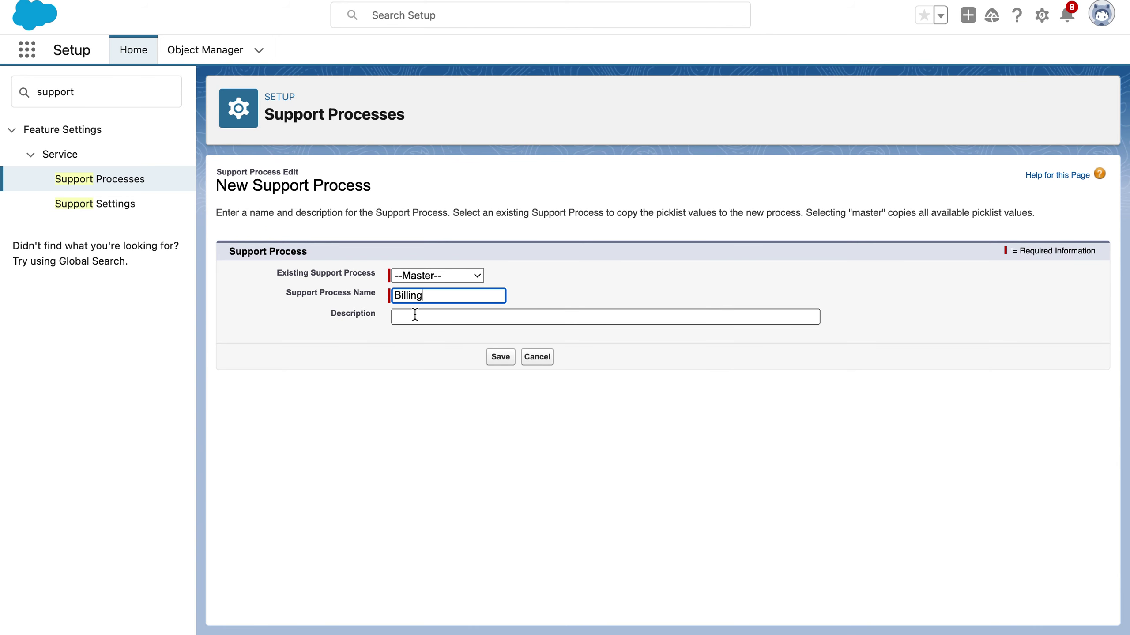
right_click(417, 316)
left_click(440, 427)
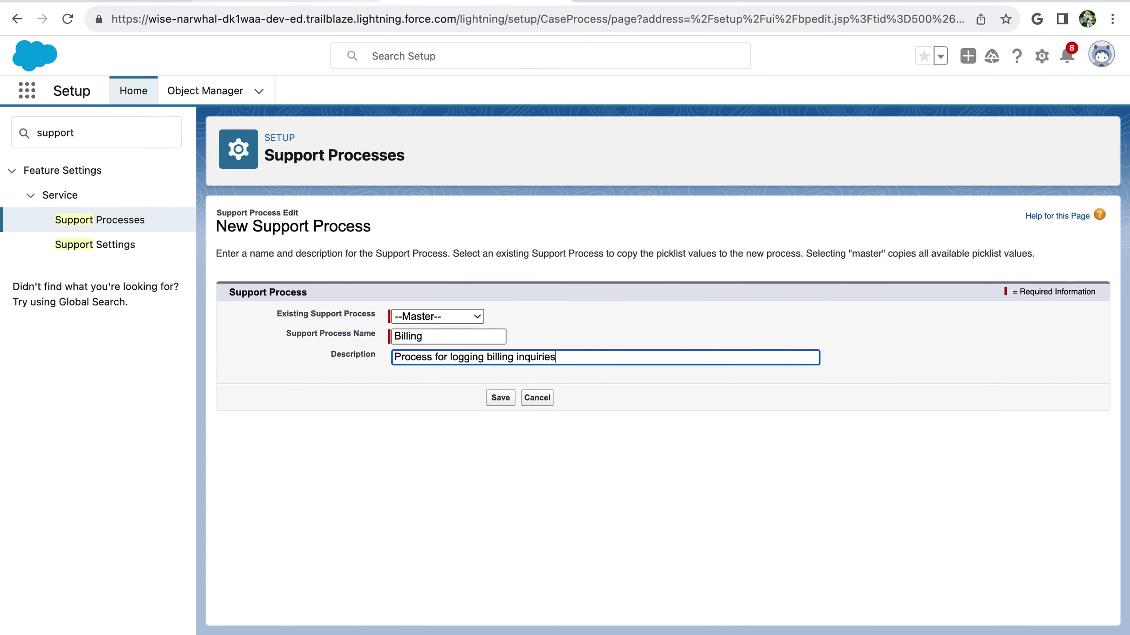
- Check the Trailhead instructions and save the Billing support process with New as the default case status
key("super+Tab")
scroll(238, 508, "down", 3)
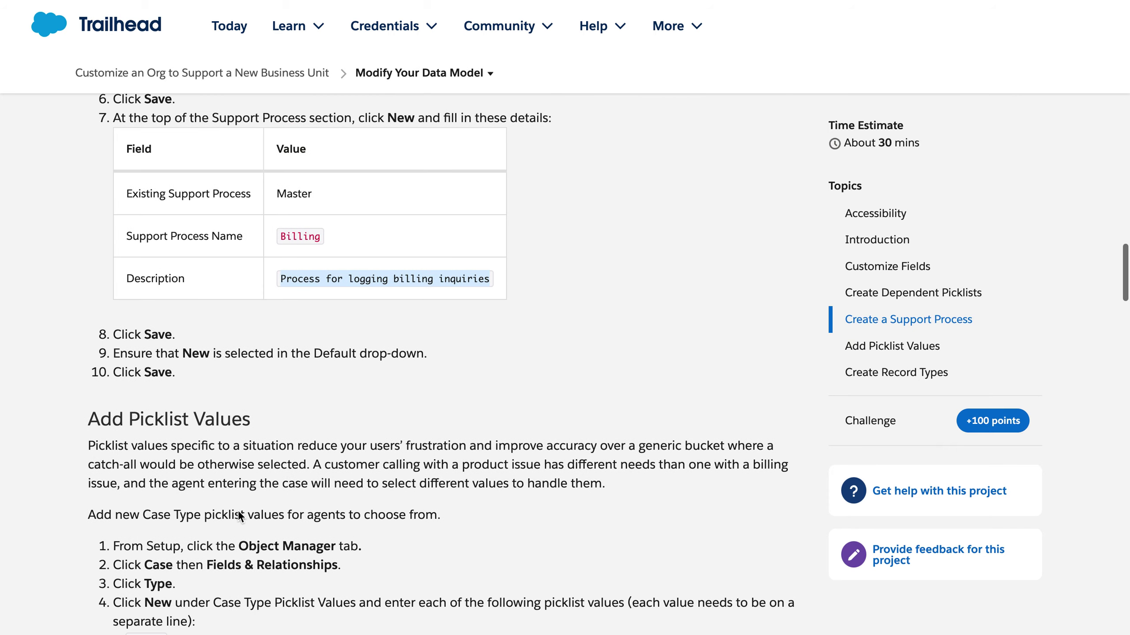
scroll(238, 508, "down", 2)
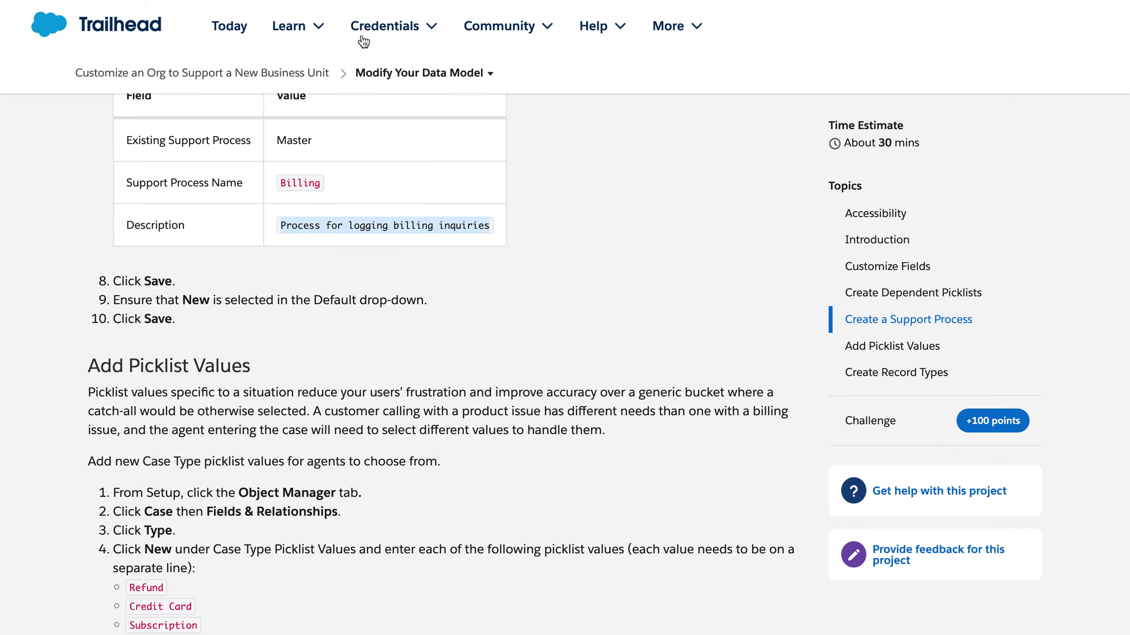
key("super+Tab")
left_click(501, 355)
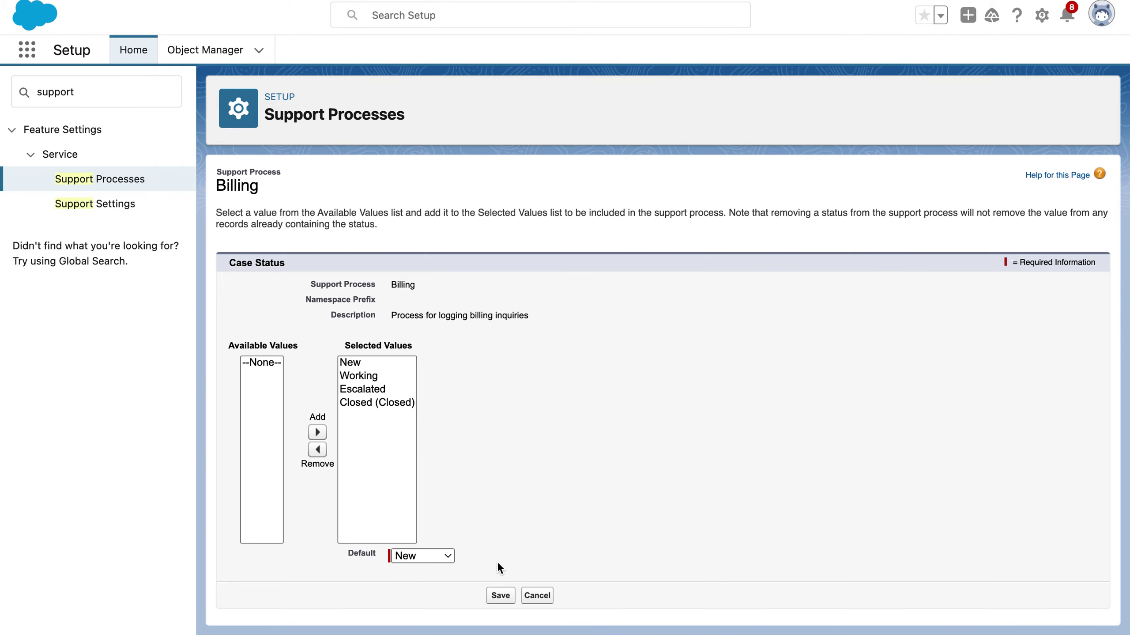
left_click(500, 594)
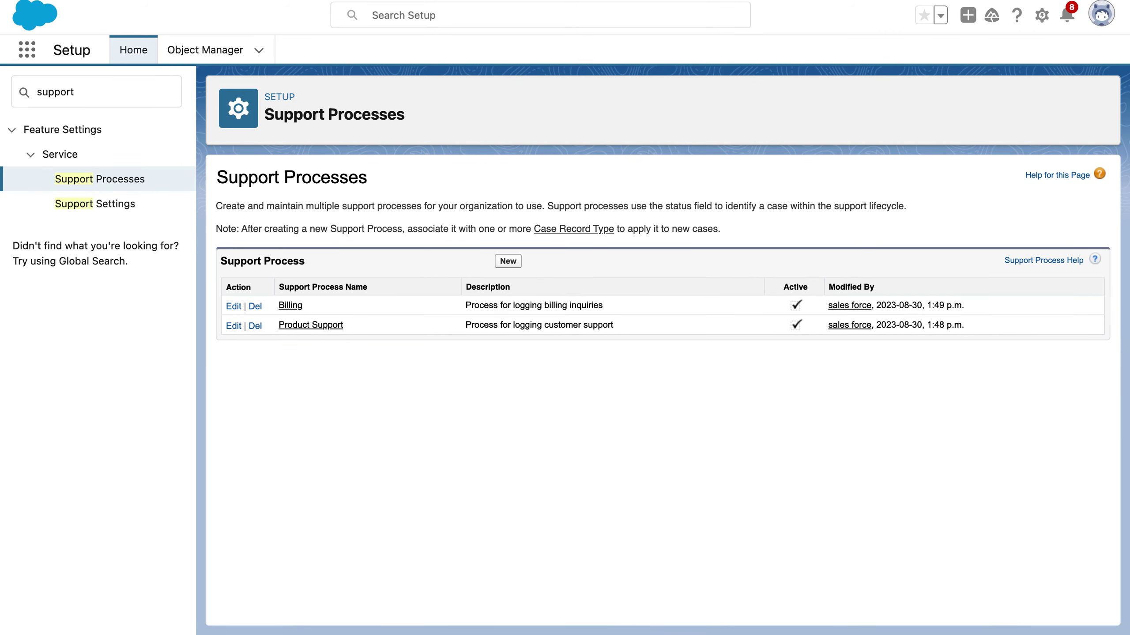
- Read Trailhead's Add Picklist Values instructions and open the Object Manager in Salesforce Setup
key("ctrl+Right")
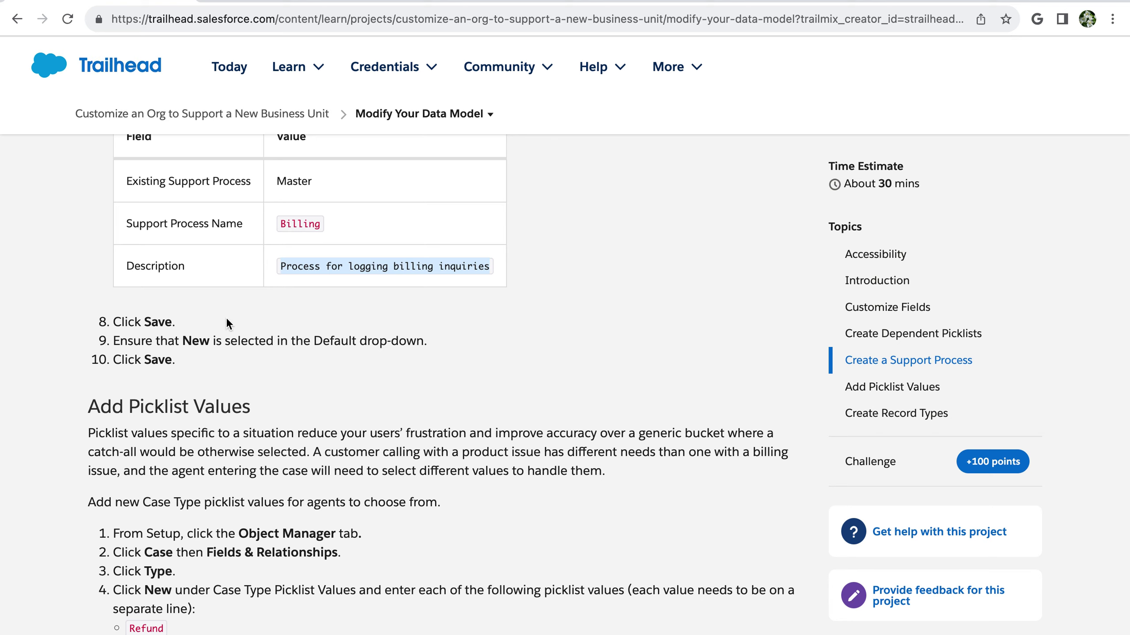
scroll(249, 355, "down", 9)
scroll(272, 400, "up", 2)
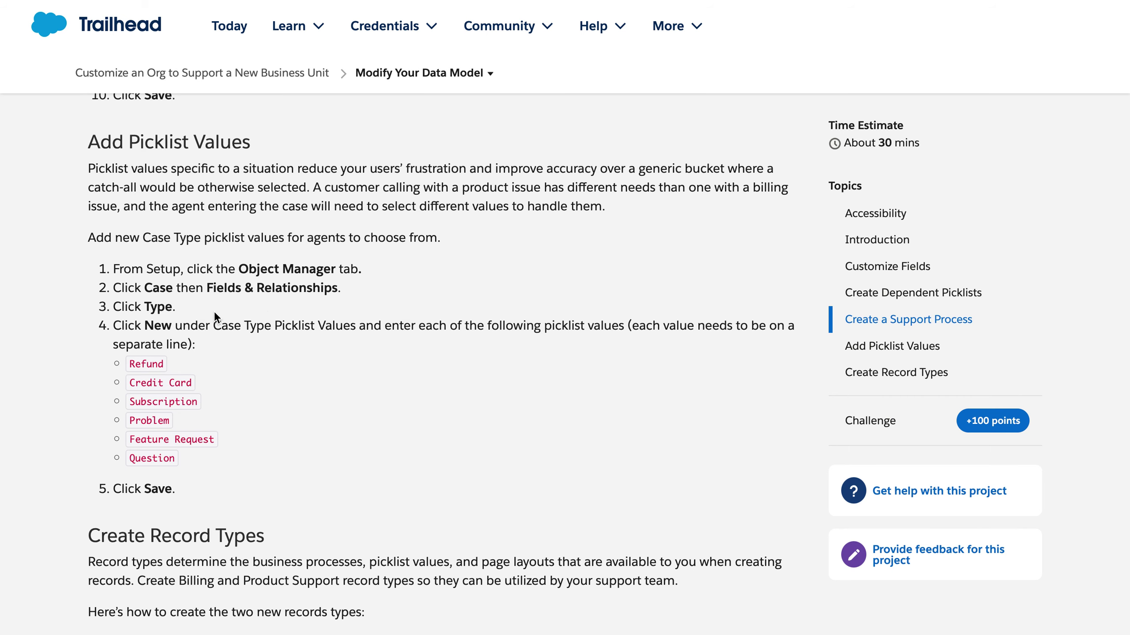
mouse_move(236, 1)
key("ctrl+Tab")
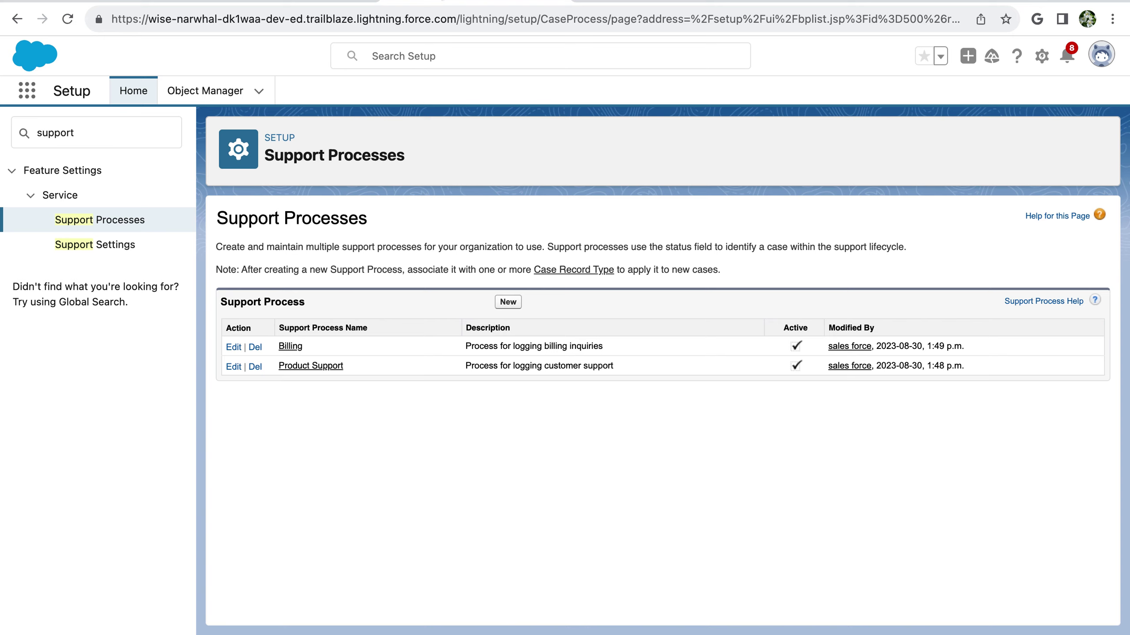
left_click(211, 58)
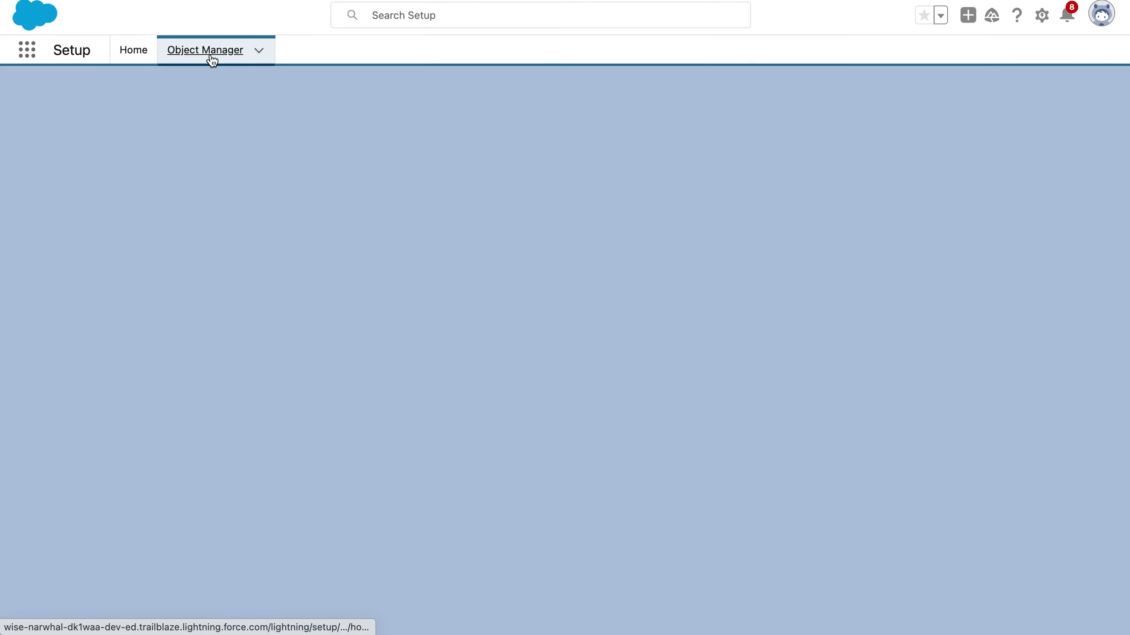
- Find the Case object in the Object Manager, open it, and check Trailhead for which field to change
left_click(852, 110)
type("cas")
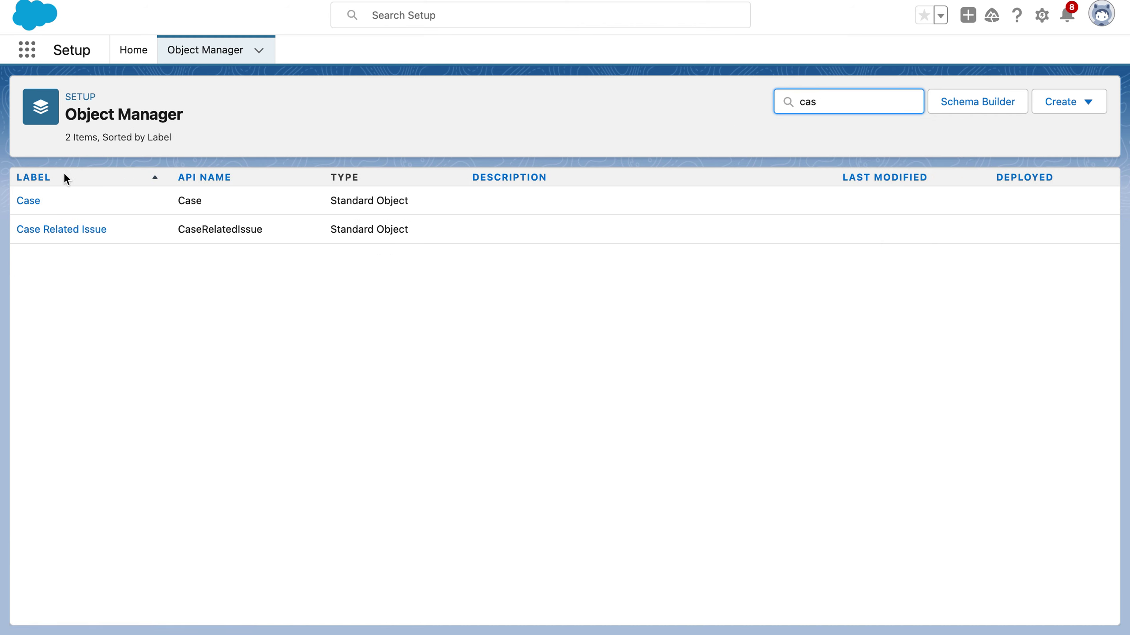
left_click(30, 204)
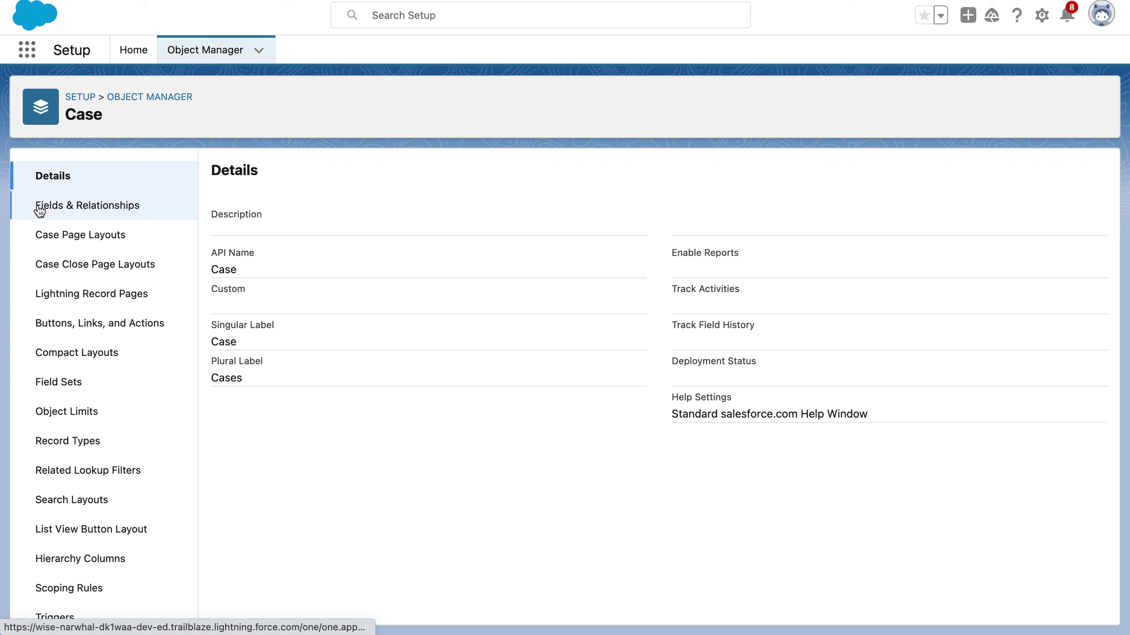
key("ctrl+Tab")
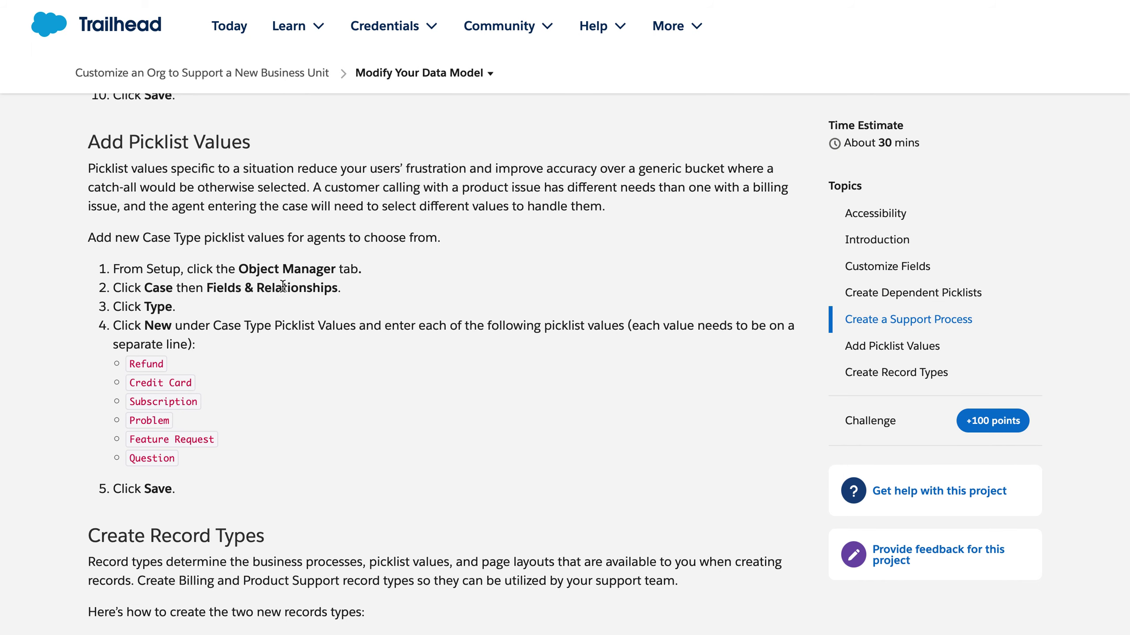
key("ctrl+Tab")
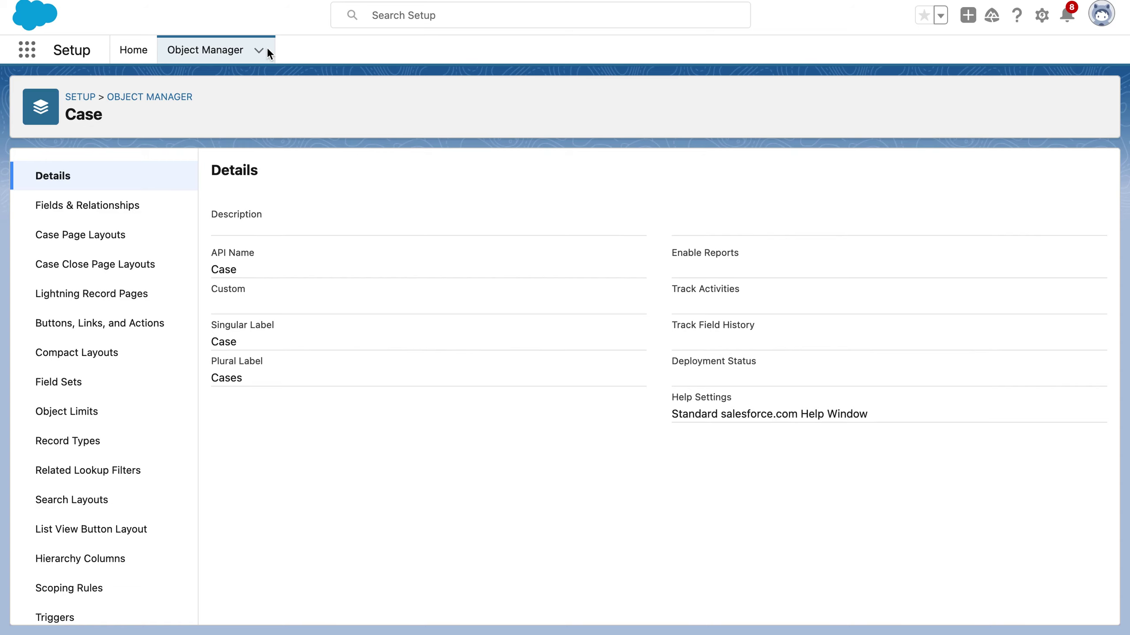
- Find the Type field among the Case object's Fields & Relationships and open its detail page
left_click(119, 204)
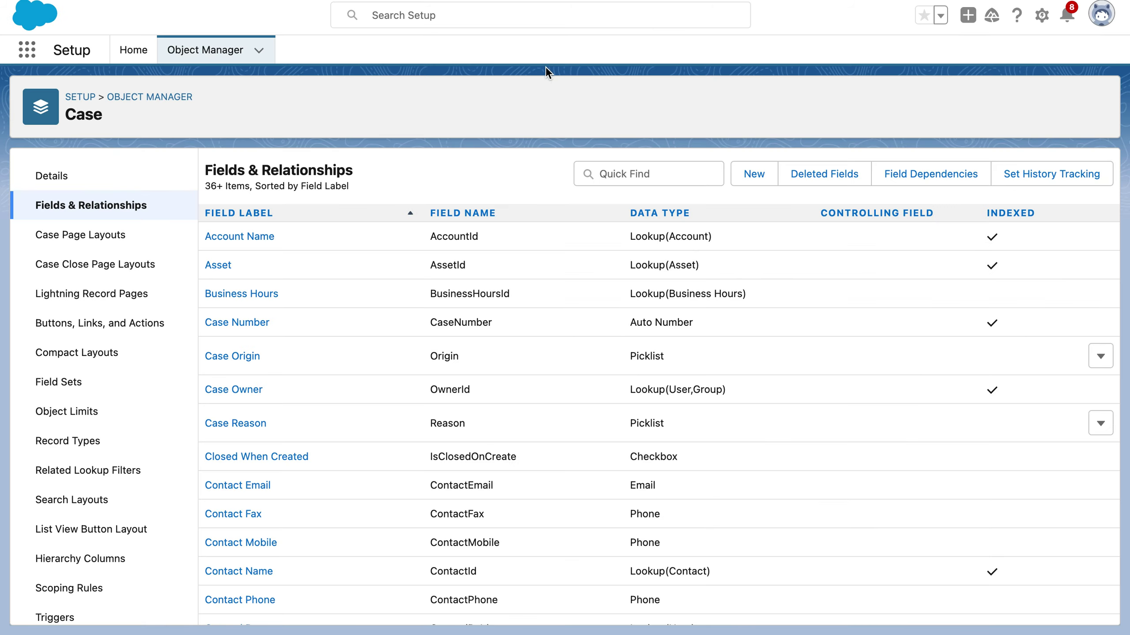
left_click(667, 172)
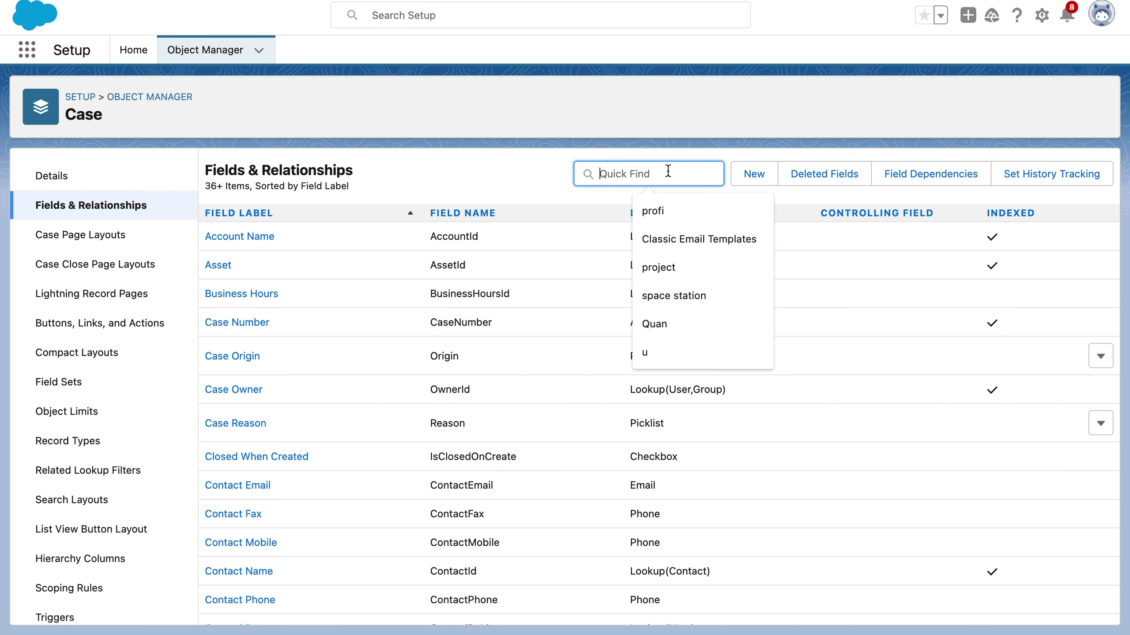
type("type")
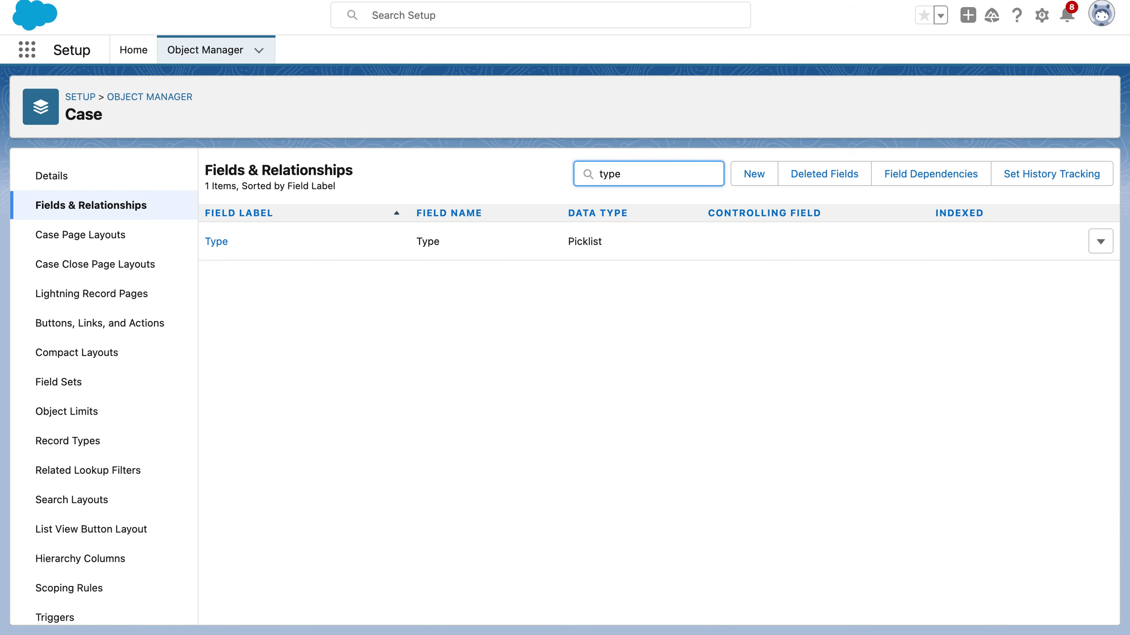
left_click(222, 243)
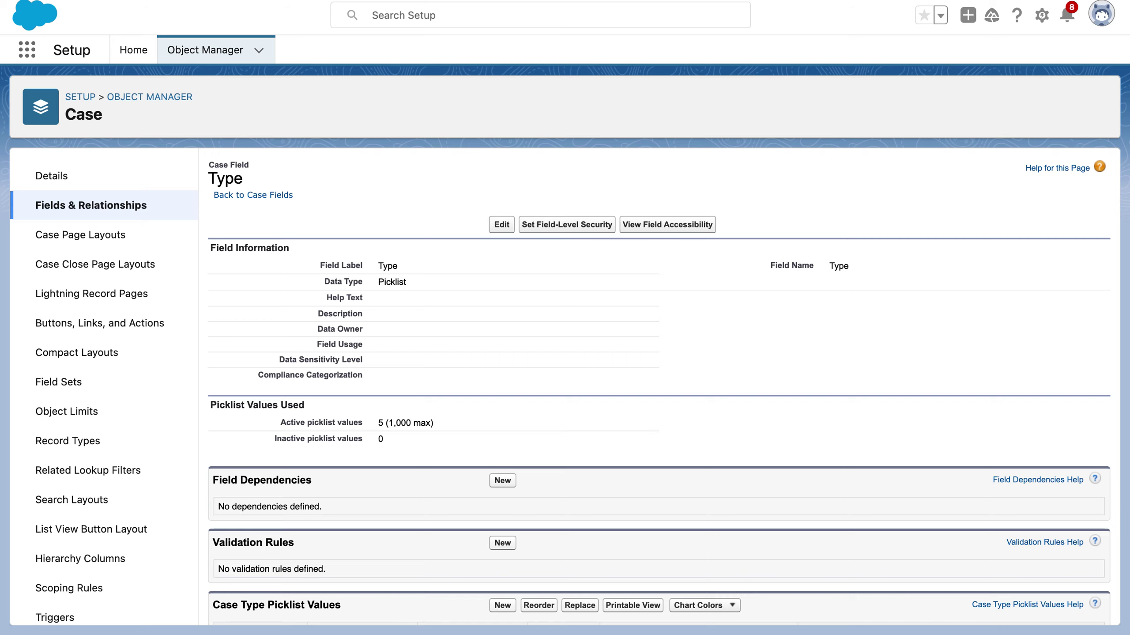
- Enter new Case Type picklist values Refund, Credit Card, Subscription, Problem, Feature Request and Question on separate lines, copied from Trailhead
scroll(430, 466, "down", 5)
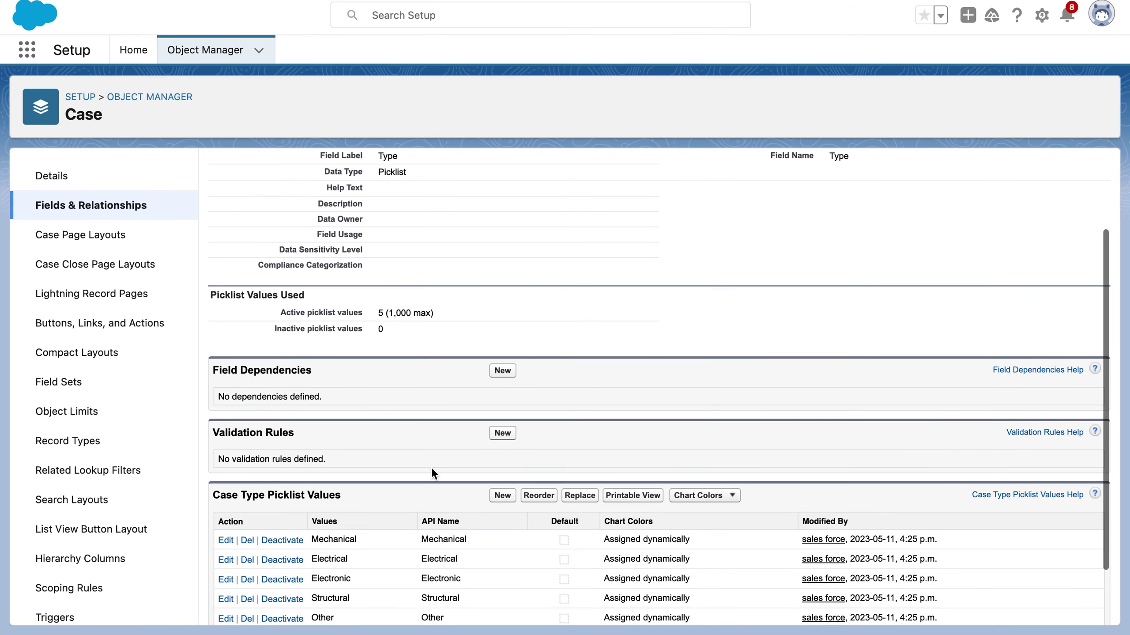
left_click(502, 494)
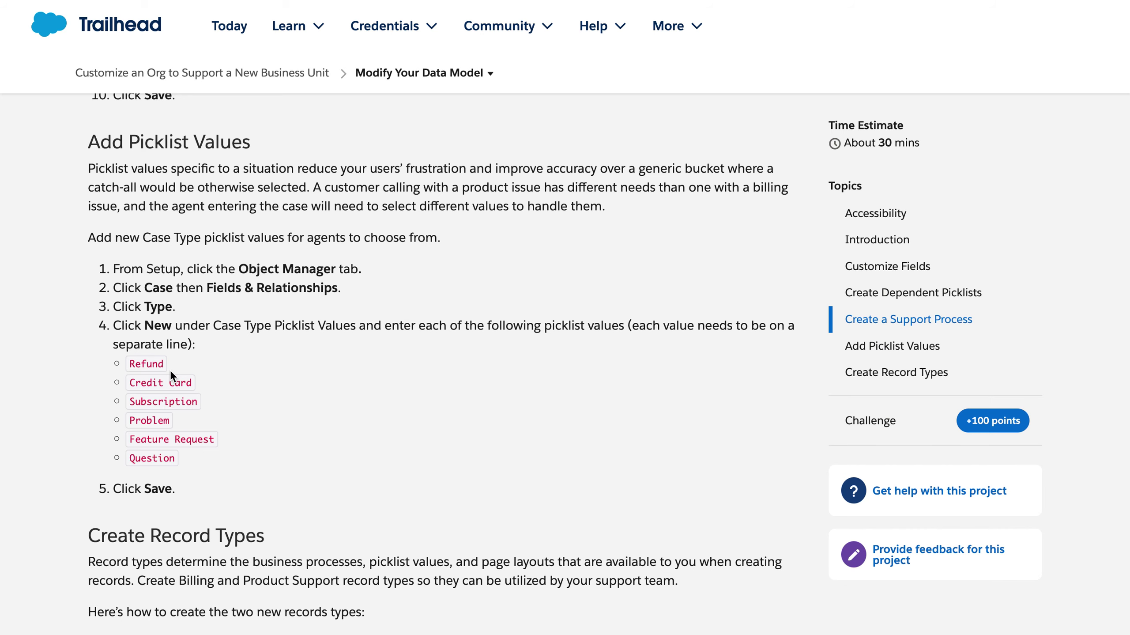
left_click_drag(128, 361, 212, 450)
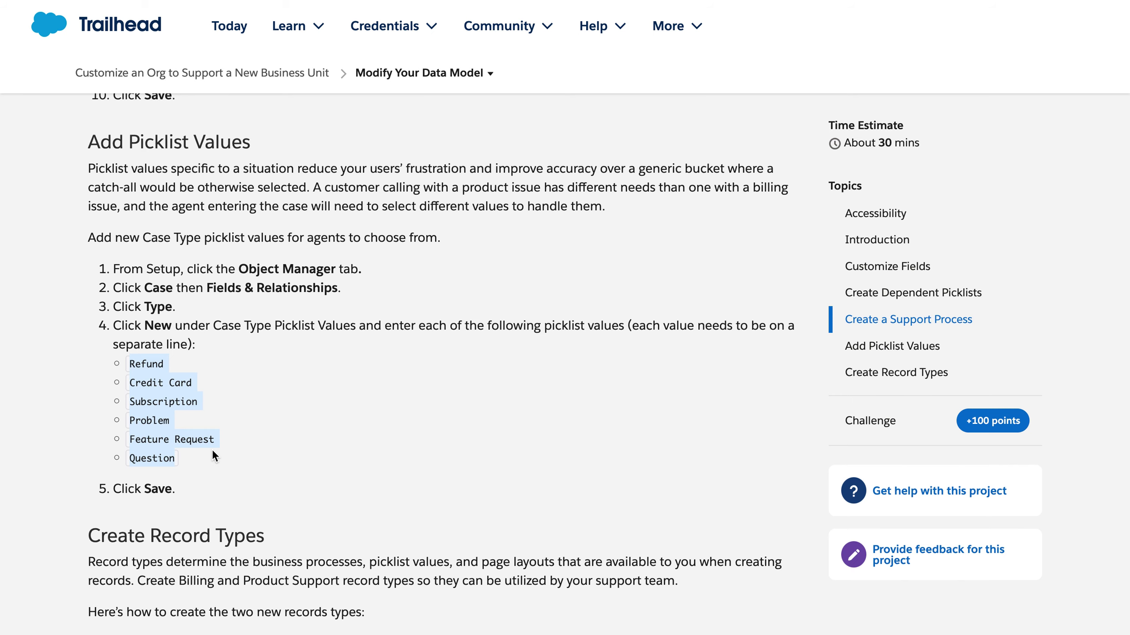
right_click(163, 429)
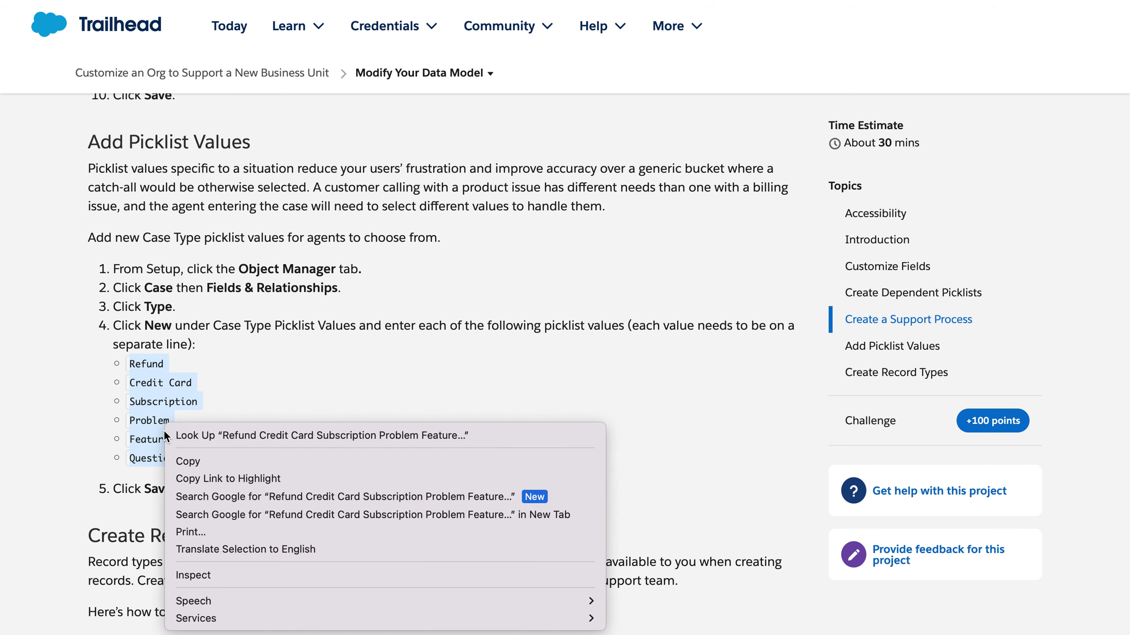
left_click(196, 460)
key("super+Tab")
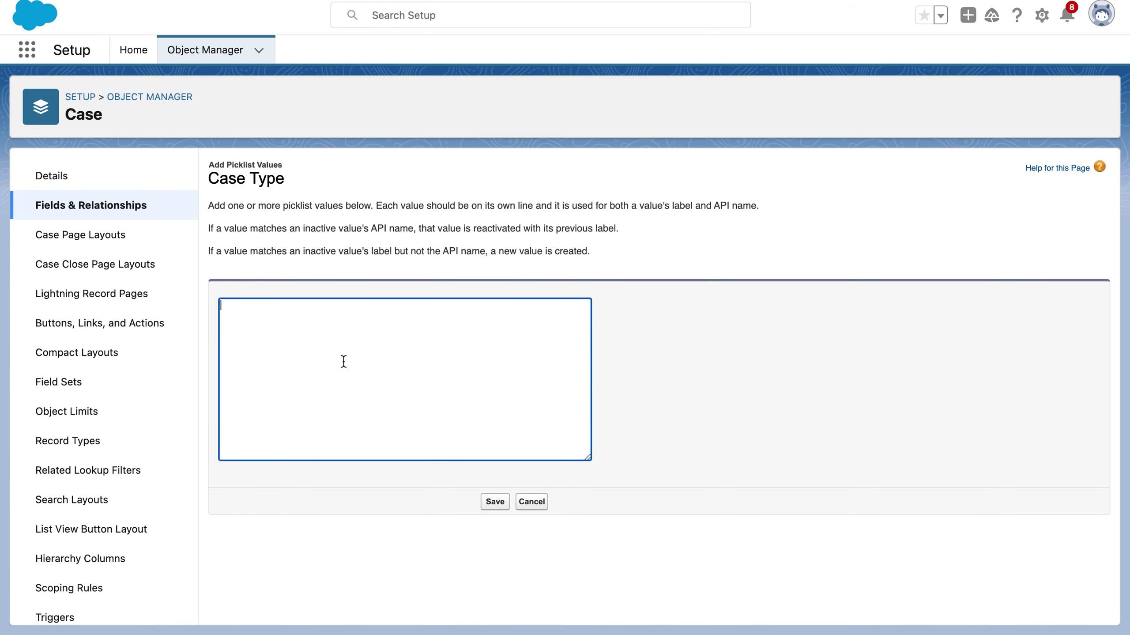
right_click(339, 318)
left_click(371, 434)
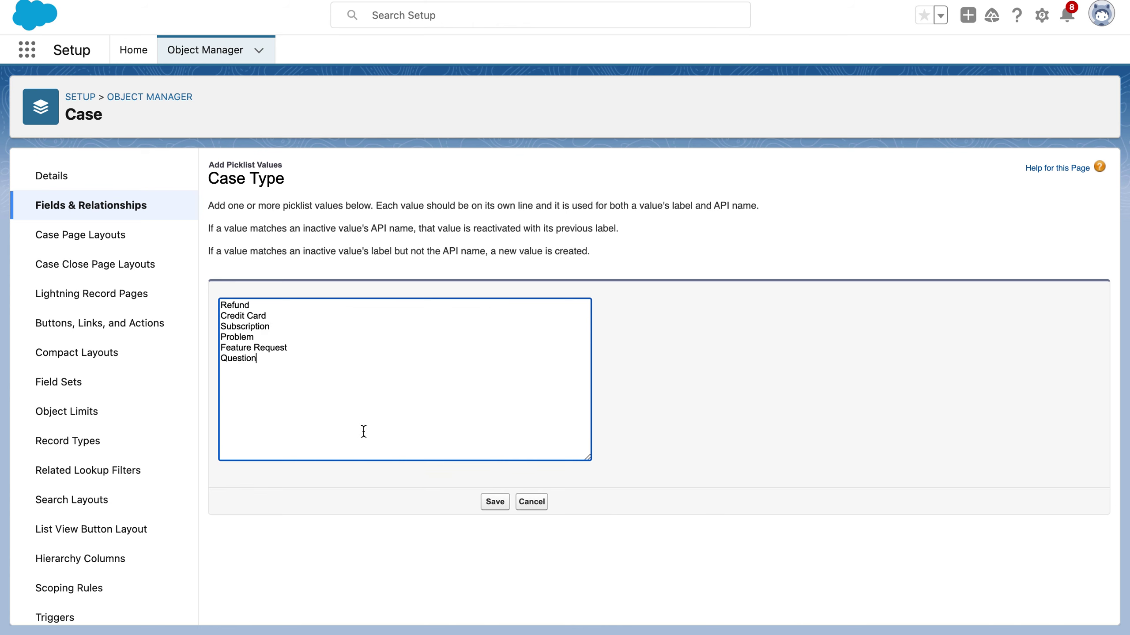
key("super+Tab")
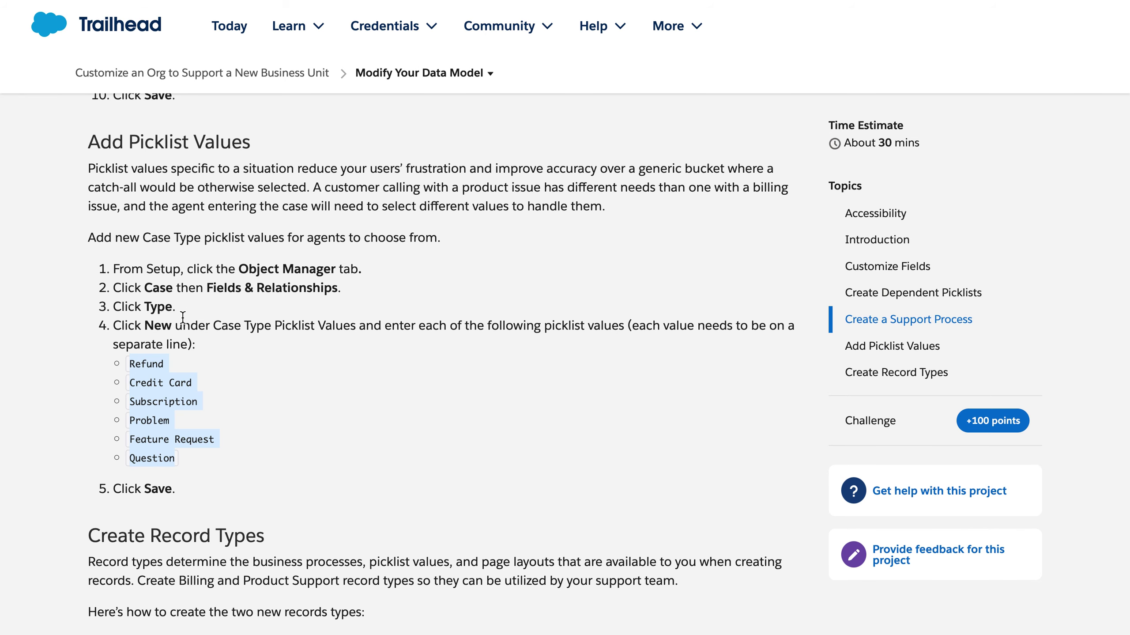